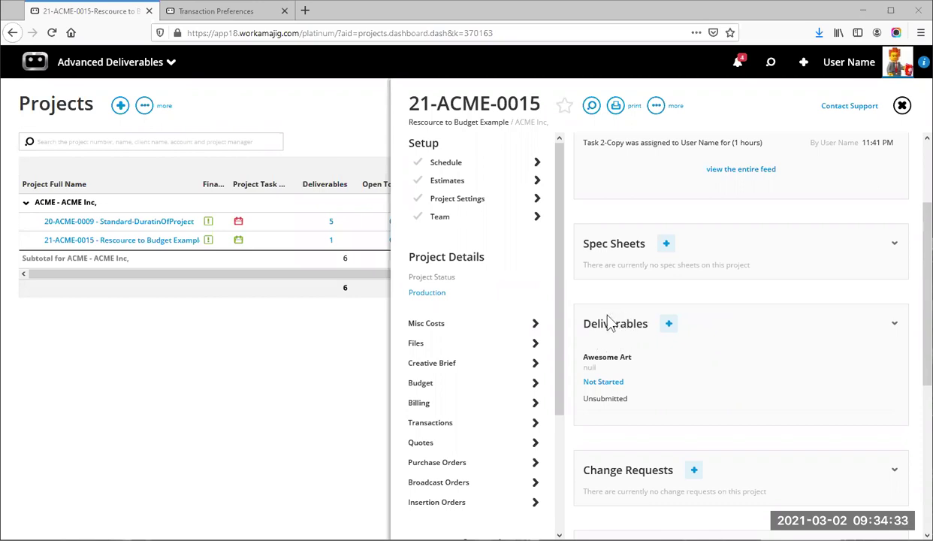
# Create a deliverable "Some Art Work" on project 21-ACME-0015 with task 1-Concept, phase "2. 1st Proof" and due date 3/5/2021
pyautogui.click(669, 327)
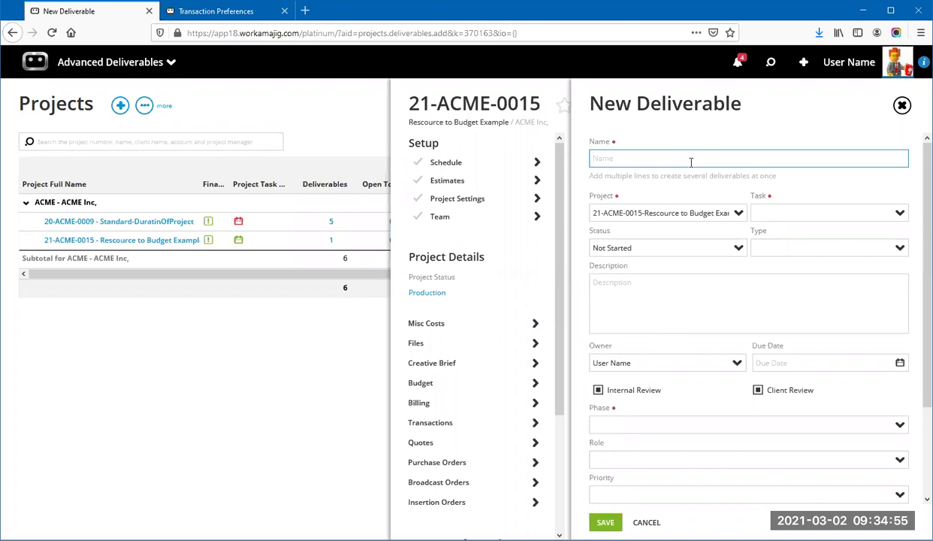
pyautogui.write('Some Art Work')
pyautogui.click(900, 217)
pyautogui.click(887, 239)
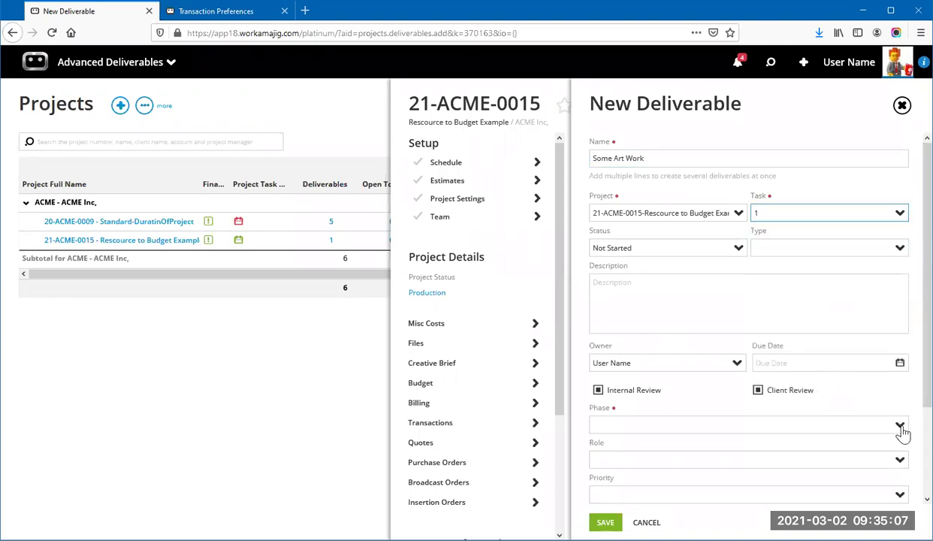
pyautogui.click(899, 425)
pyautogui.press('Return')
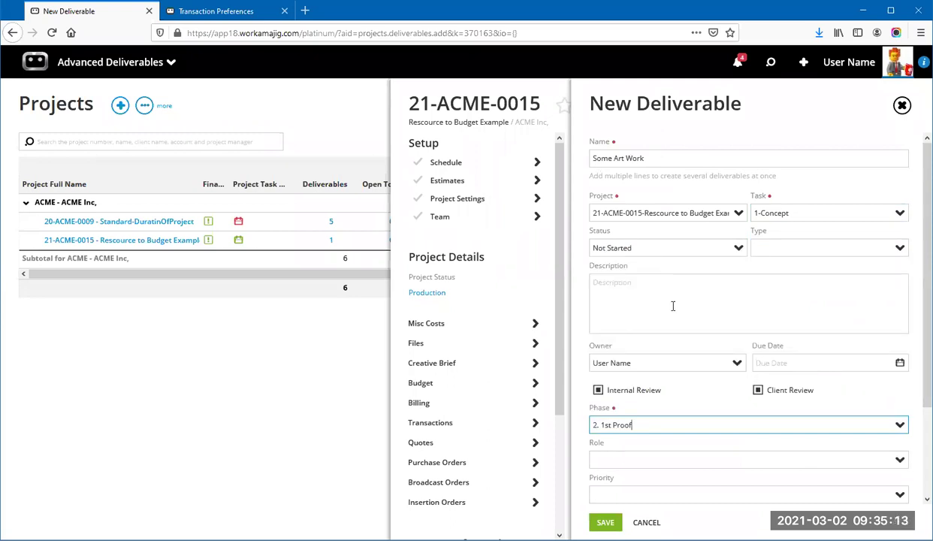
pyautogui.click(901, 364)
pyautogui.click(878, 421)
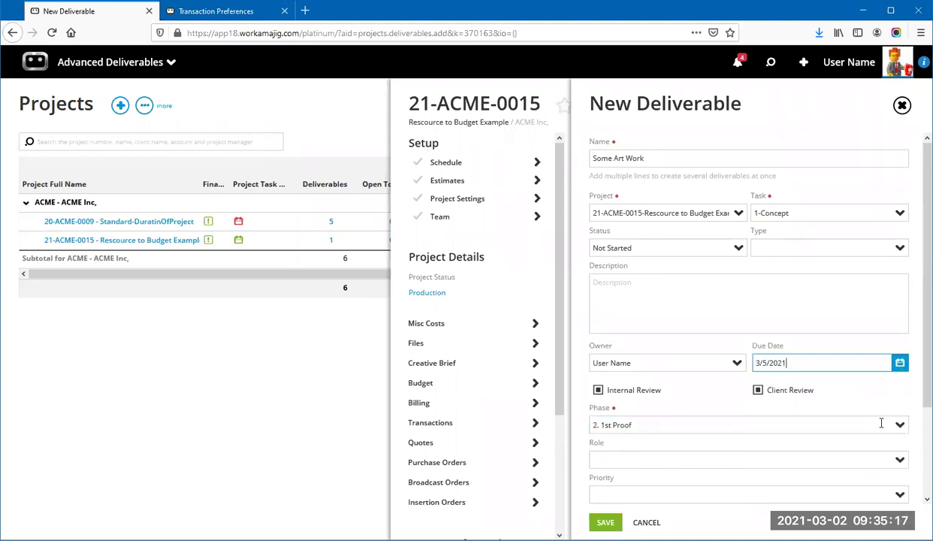
pyautogui.click(605, 522)
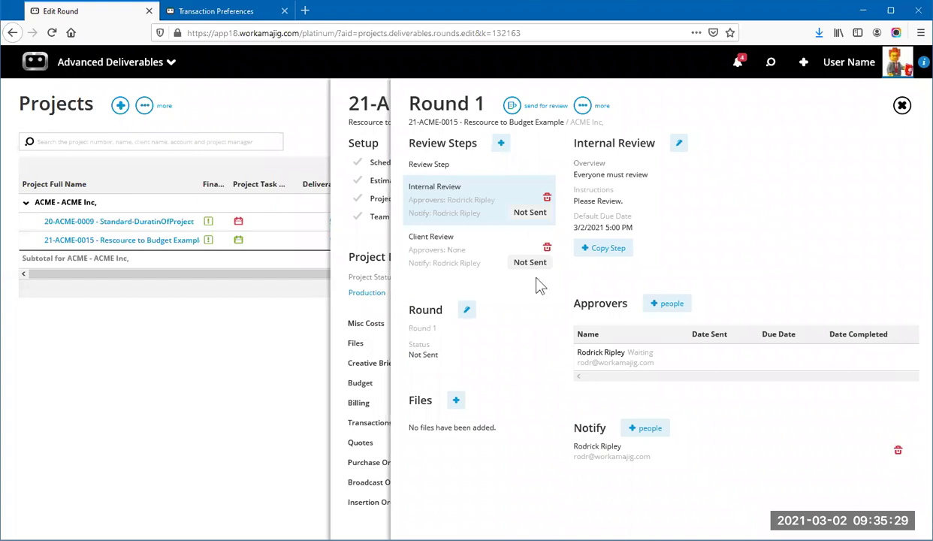
# Review the Client Review step of Round 1, and add another approver to the Internal Review step
pyautogui.click(436, 248)
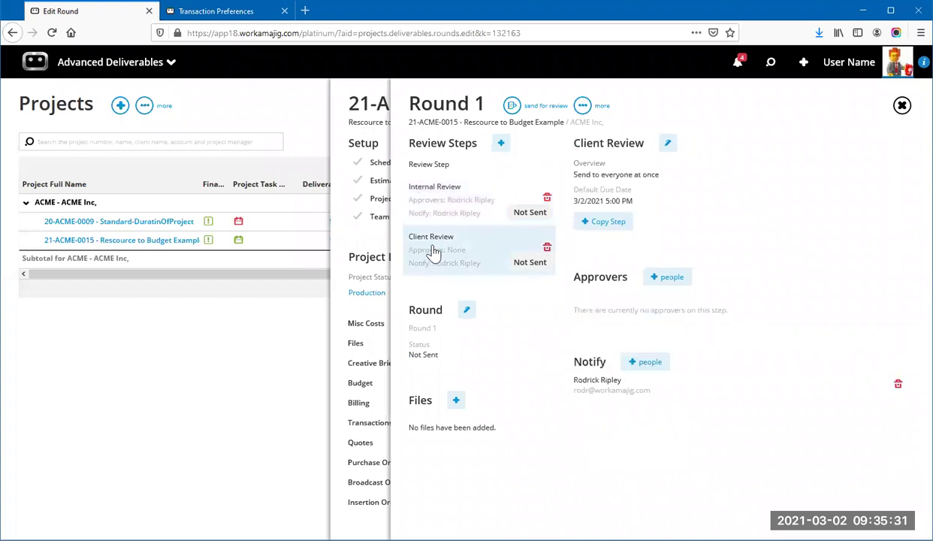
pyautogui.click(464, 201)
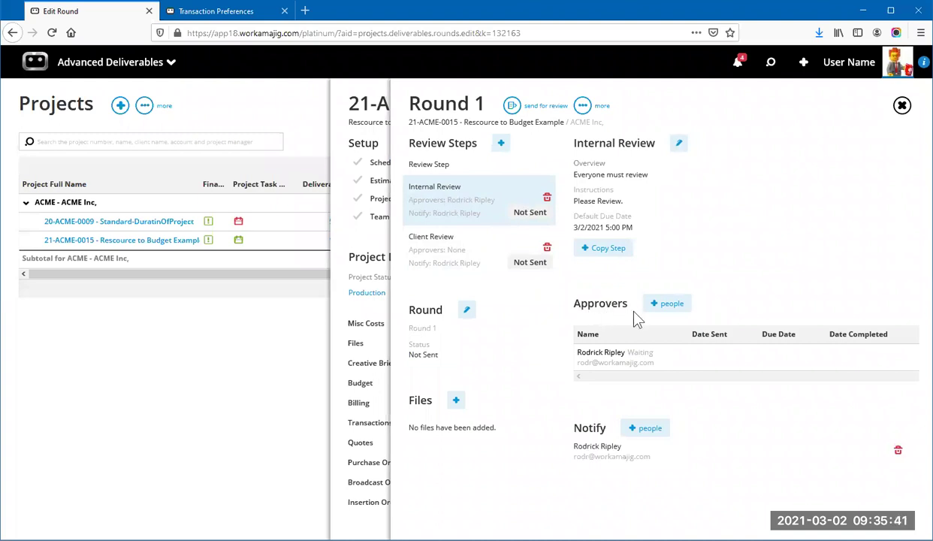
pyautogui.click(671, 304)
pyautogui.click(809, 226)
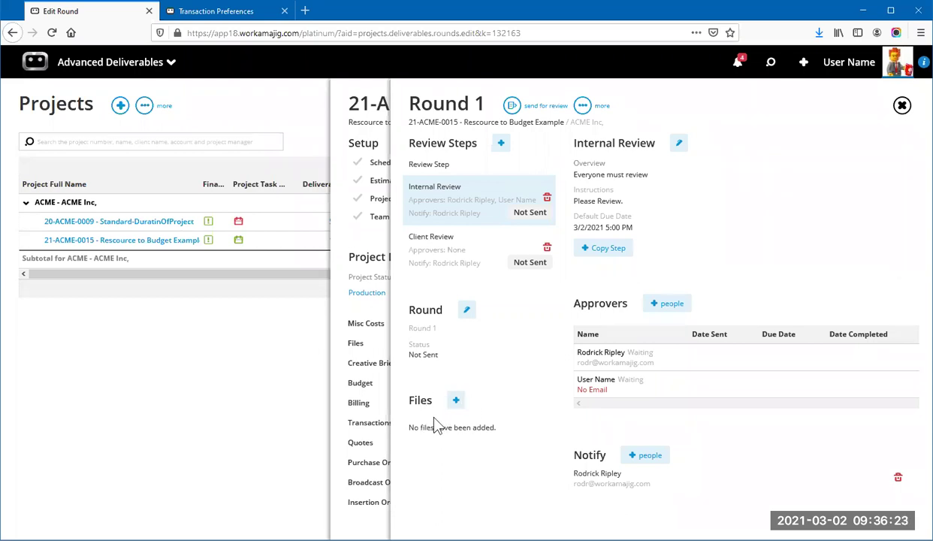
# Check the Client Review step, and delete Round 1 of the deliverable
pyautogui.click(434, 258)
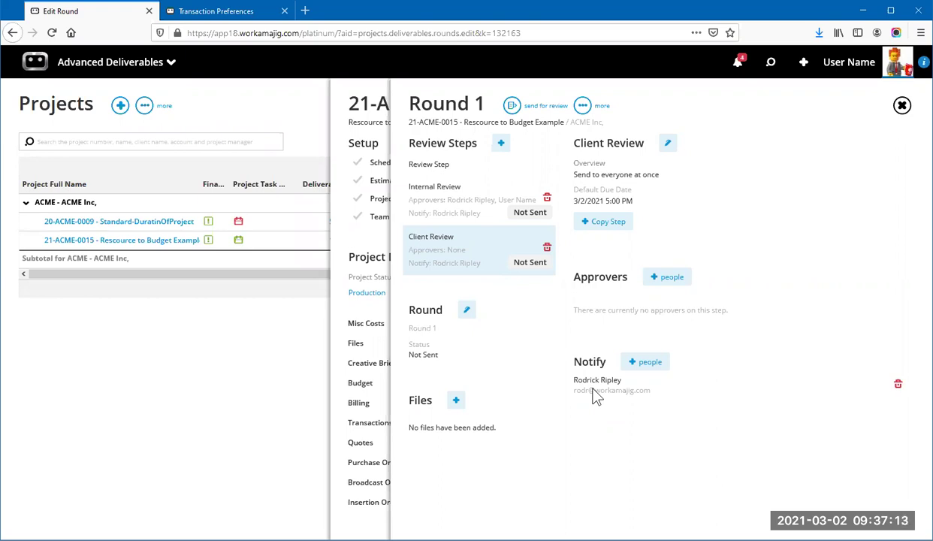
pyautogui.click(583, 107)
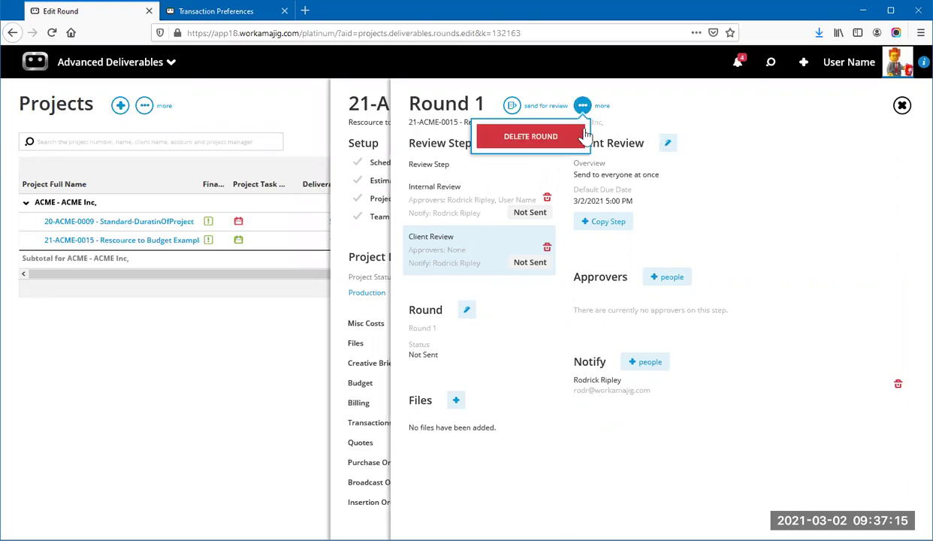
pyautogui.click(577, 141)
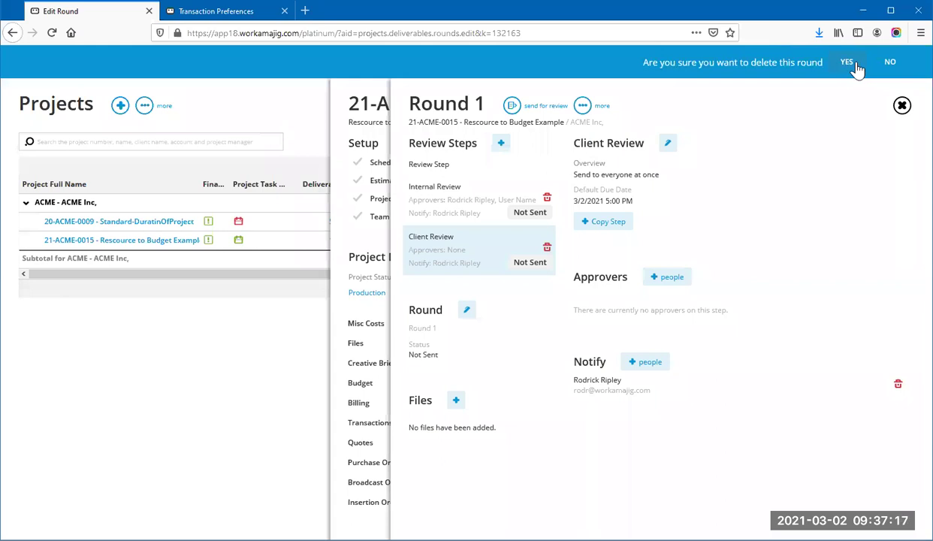
pyautogui.click(853, 65)
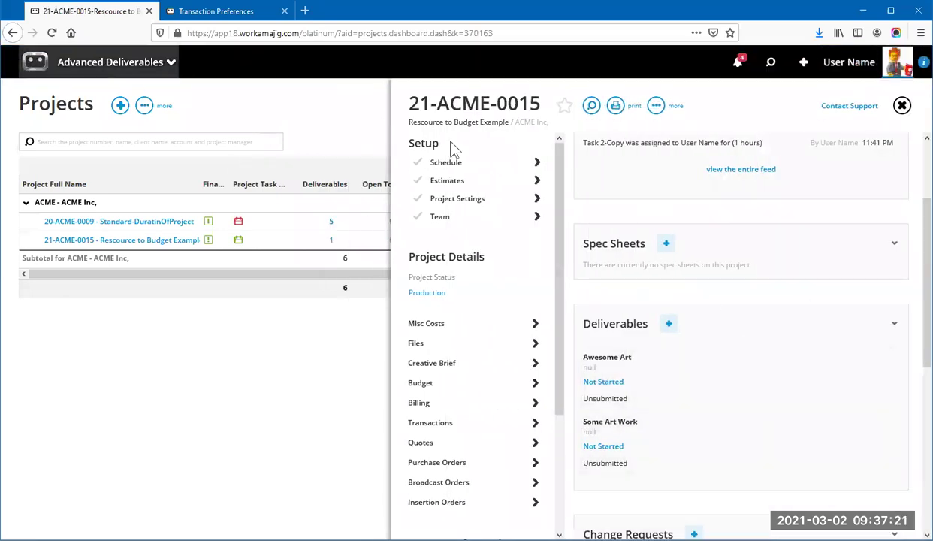
# Reopen project 21-ACME-0015 and delete its deliverable "Some Art Work"
pyautogui.click(901, 106)
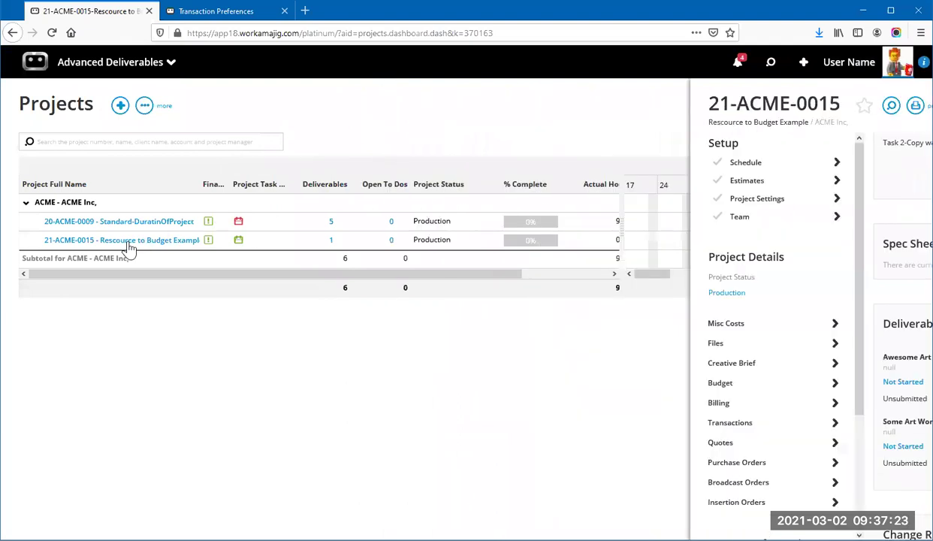
pyautogui.click(128, 240)
pyautogui.scroll(-2, 765, 368)
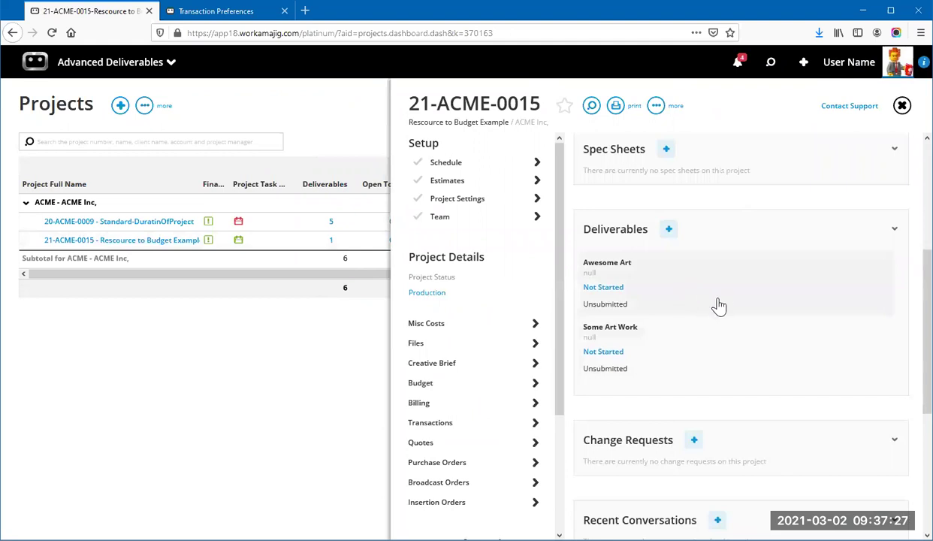
pyautogui.click(772, 348)
pyautogui.click(344, 105)
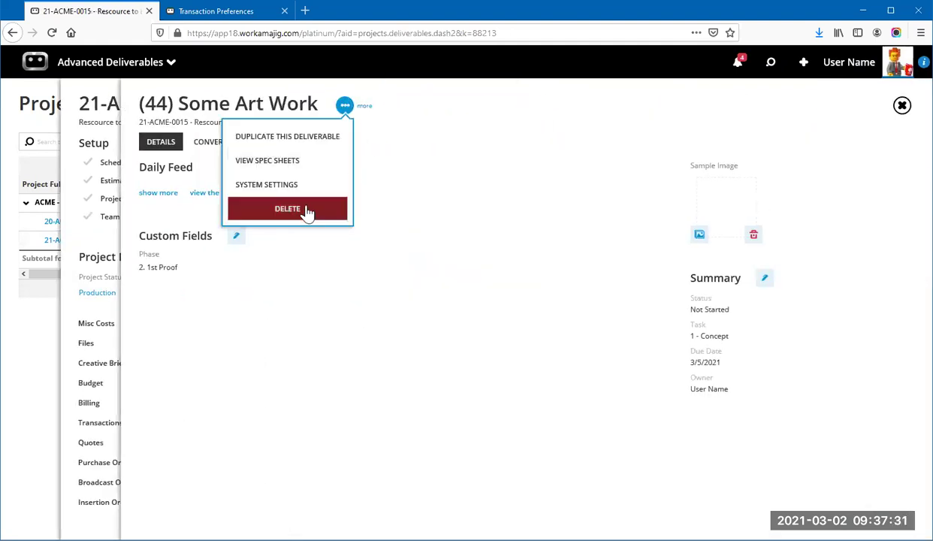
pyautogui.click(307, 208)
pyautogui.click(845, 64)
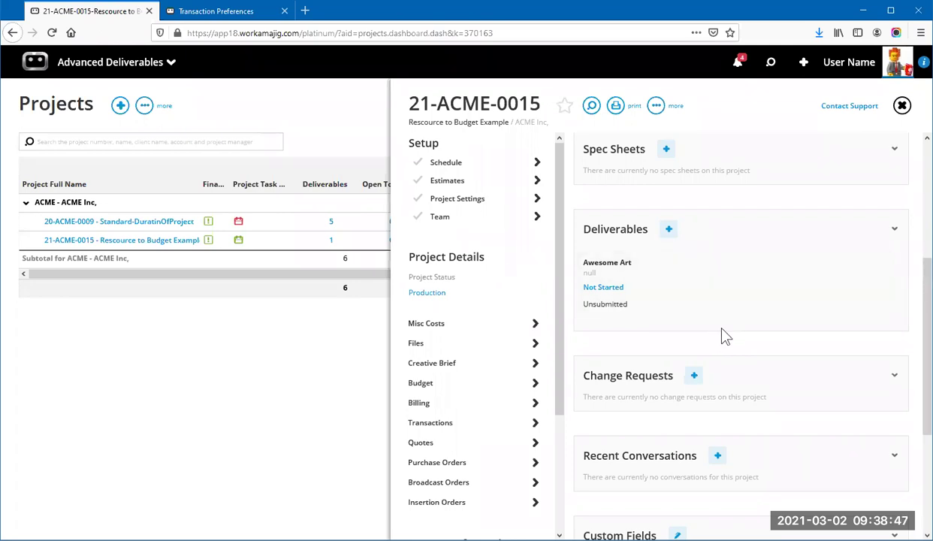
# Turn off "Show Deliverables on right" for Company Defaults in the project dashboard's system settings, save, and reload the page
pyautogui.click(656, 107)
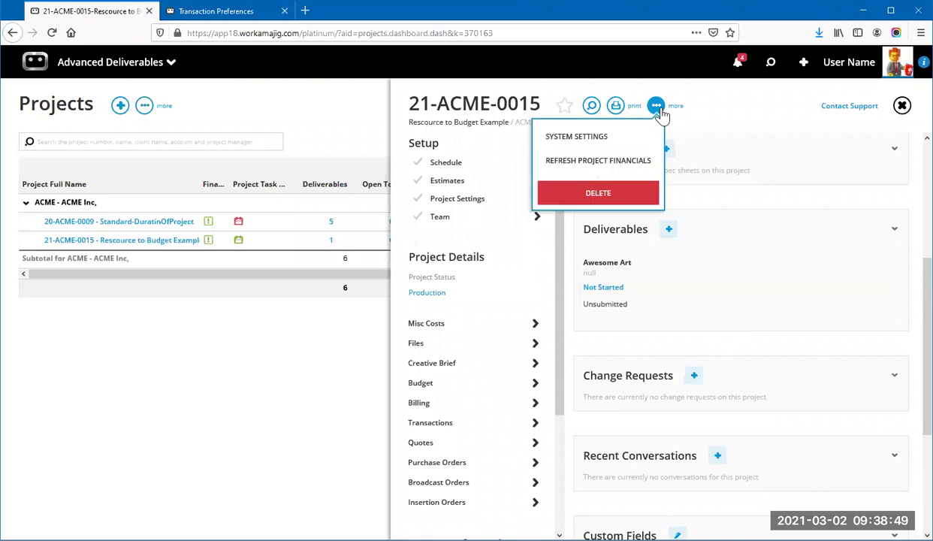
pyautogui.click(625, 142)
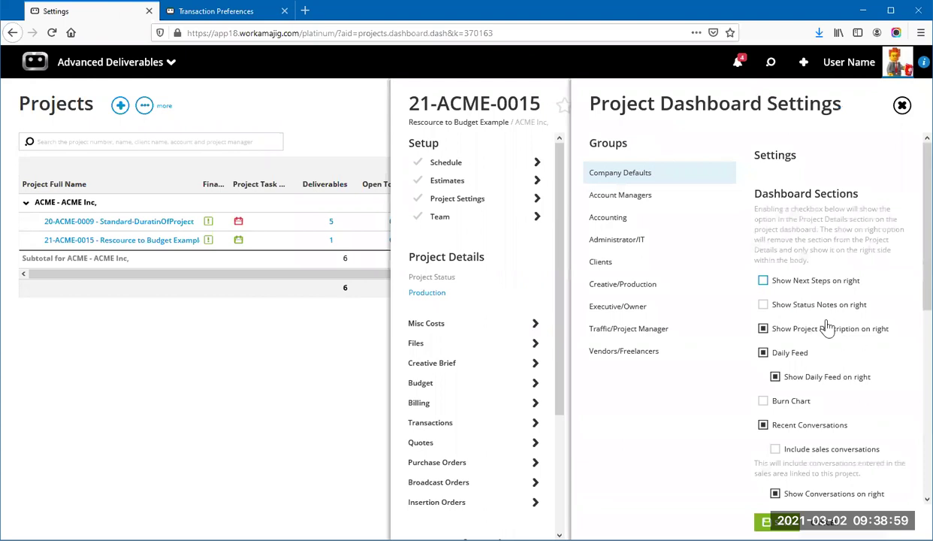
pyautogui.scroll(-4, 829, 327)
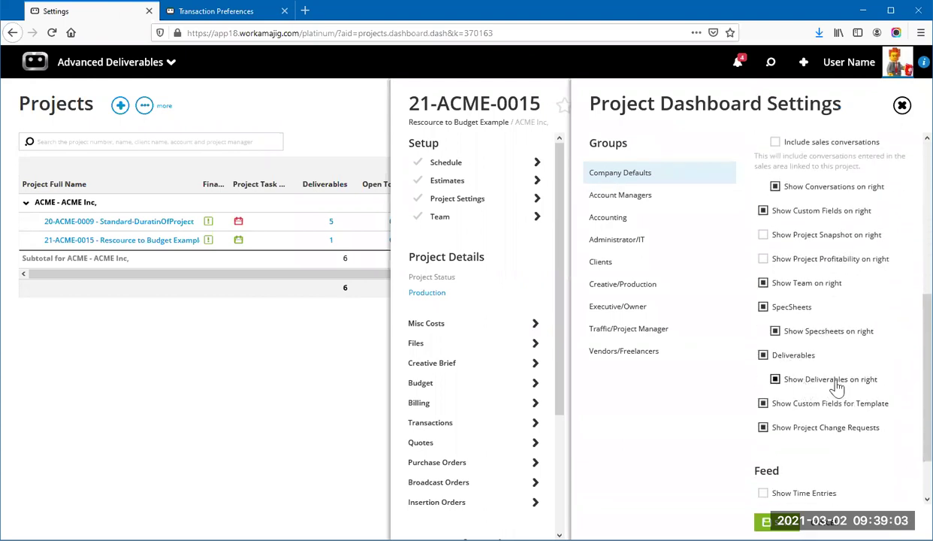
pyautogui.click(776, 380)
pyautogui.scroll(2, 776, 385)
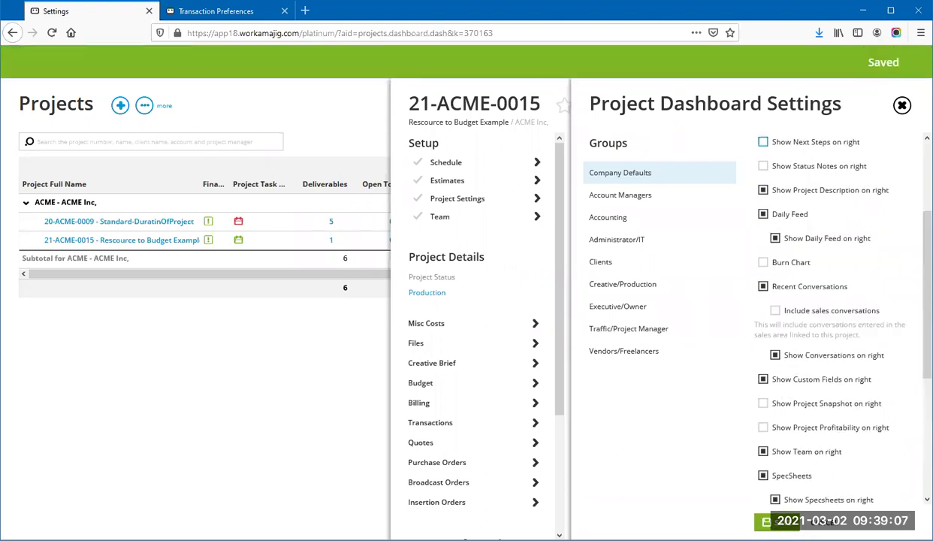
pyautogui.click(902, 105)
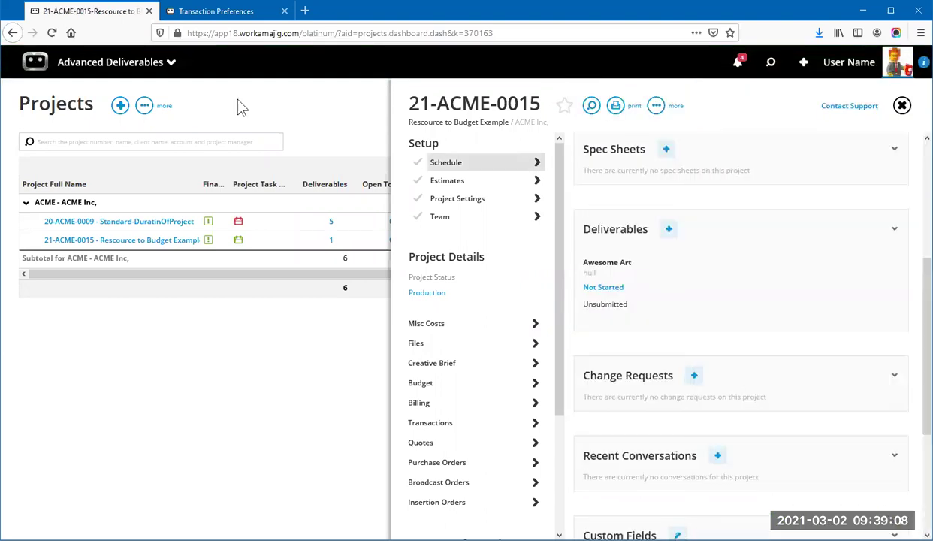
pyautogui.click(52, 32)
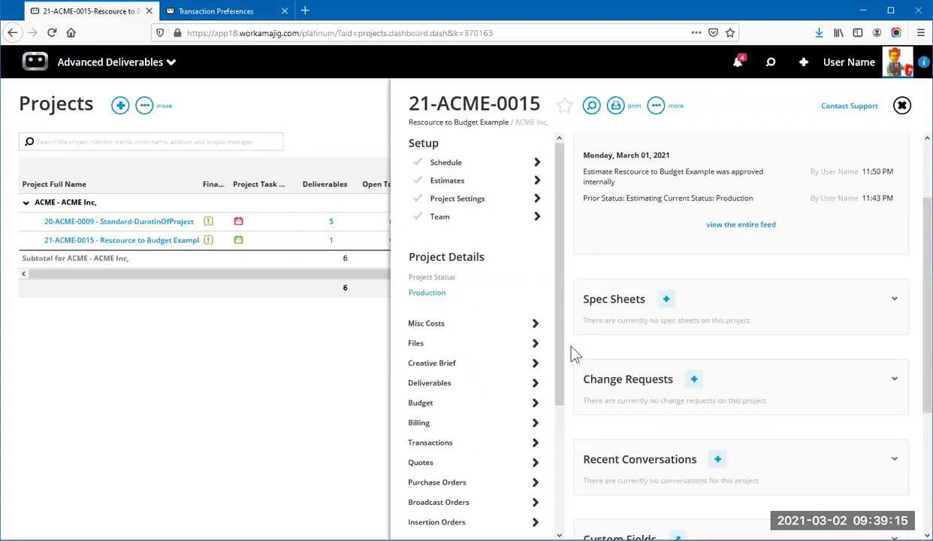
# Check the project dashboard's sections, view the Deliverables board from the Project Details, and return to the projects list
pyautogui.scroll(-3, 798, 303)
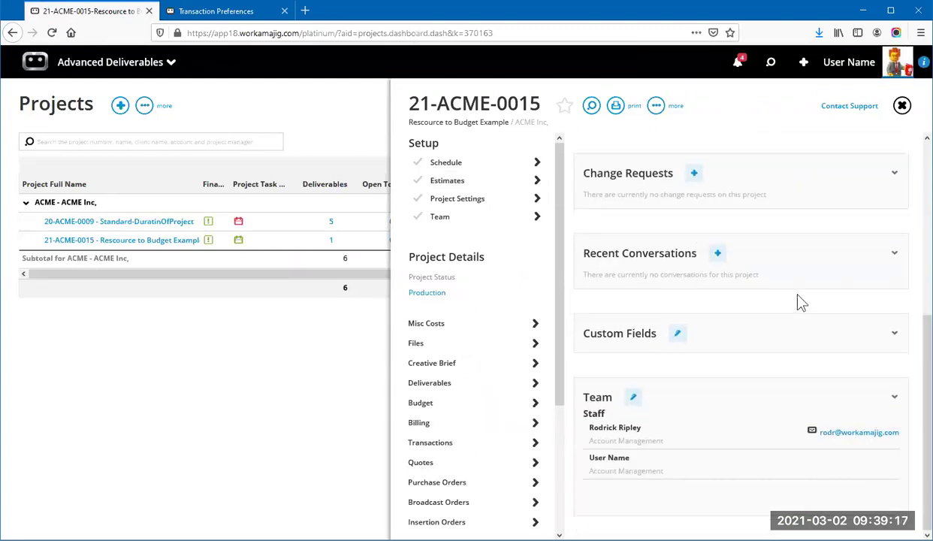
pyautogui.scroll(3, 756, 157)
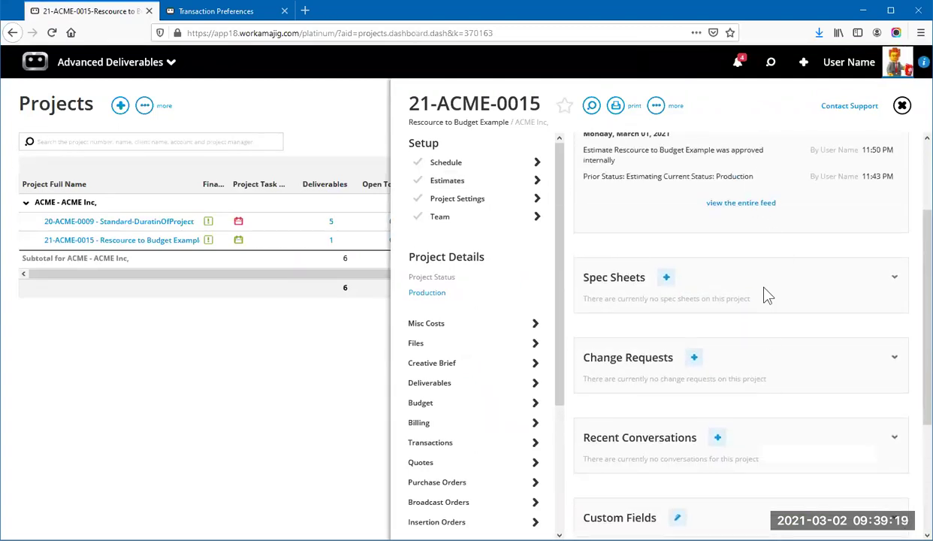
pyautogui.click(489, 395)
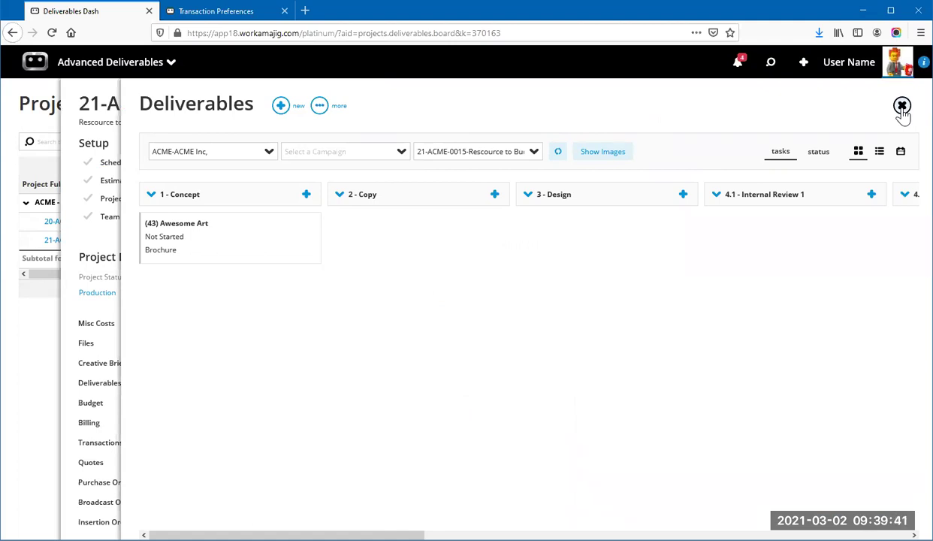
pyautogui.moveTo(220, 246)
pyautogui.click(902, 106)
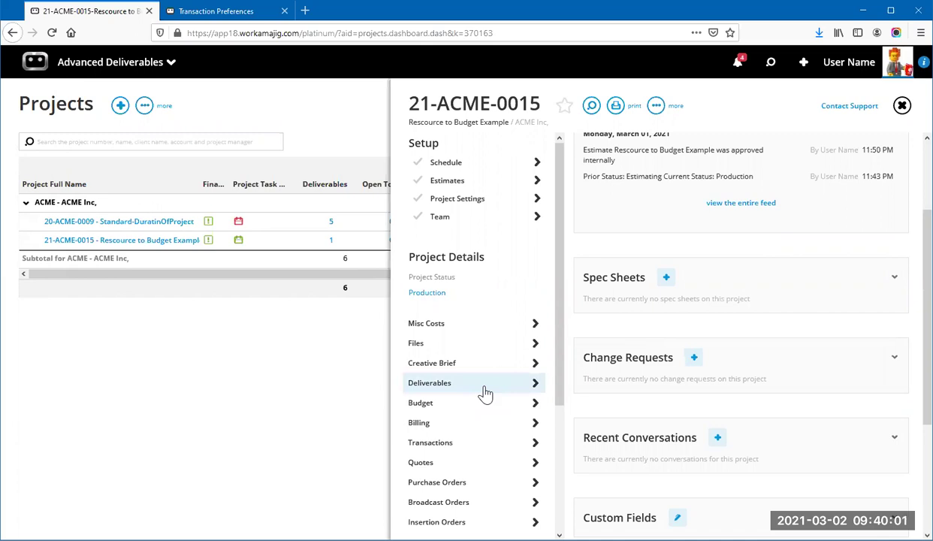
pyautogui.click(283, 381)
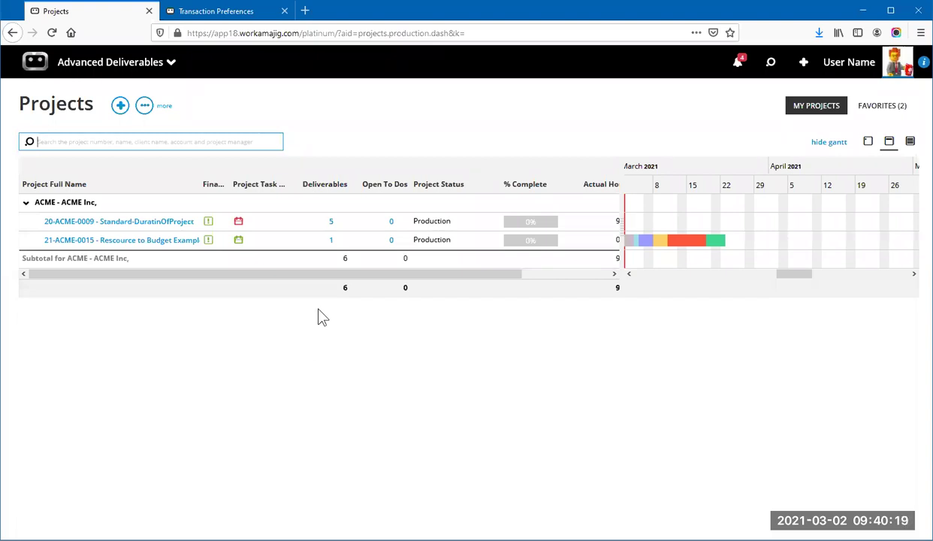
# View the deliverables boards of projects 21-ACME-0015 and 20-ACME-0009 from the Deliverables column of the projects list
pyautogui.click(333, 242)
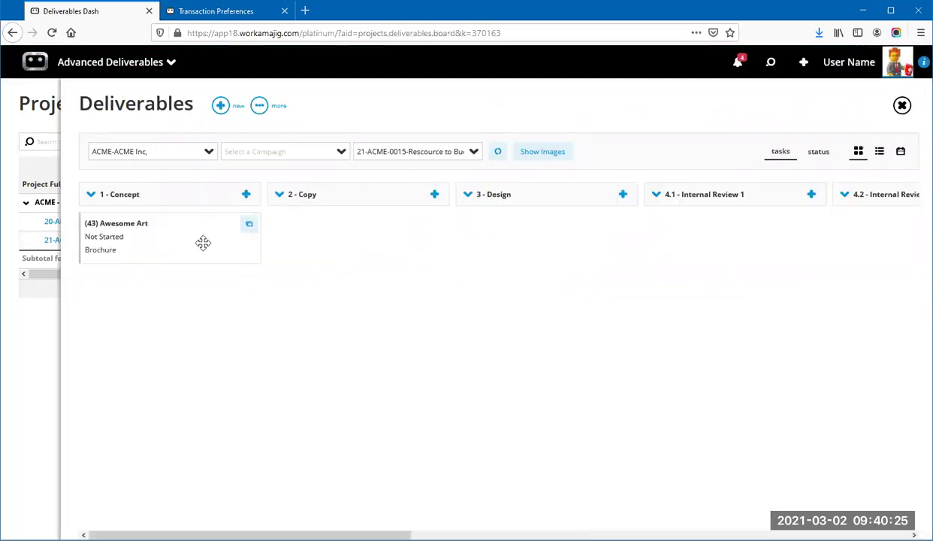
pyautogui.click(33, 401)
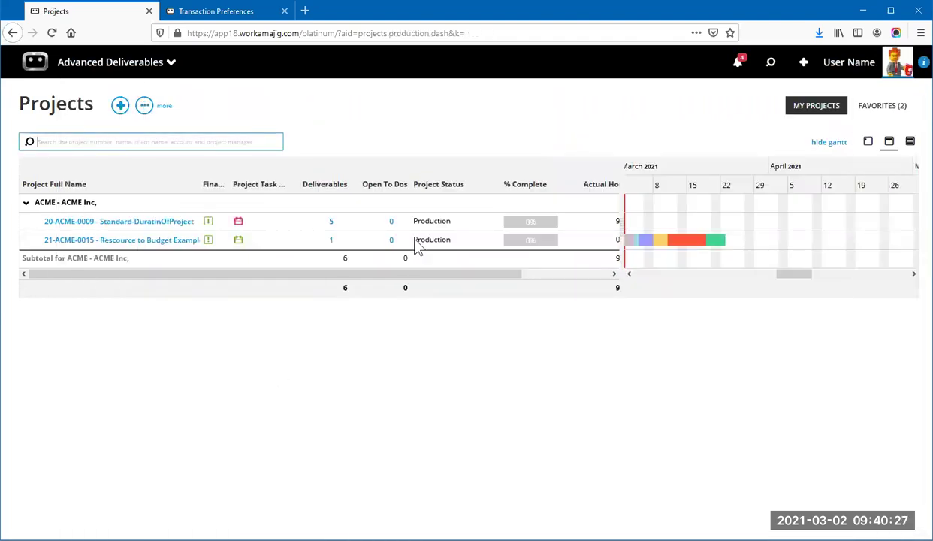
pyautogui.click(331, 226)
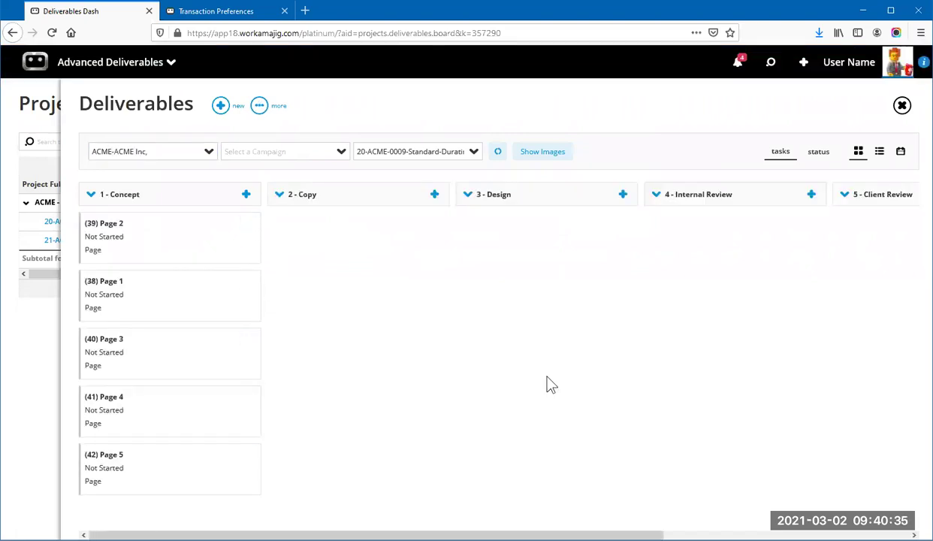
pyautogui.click(901, 106)
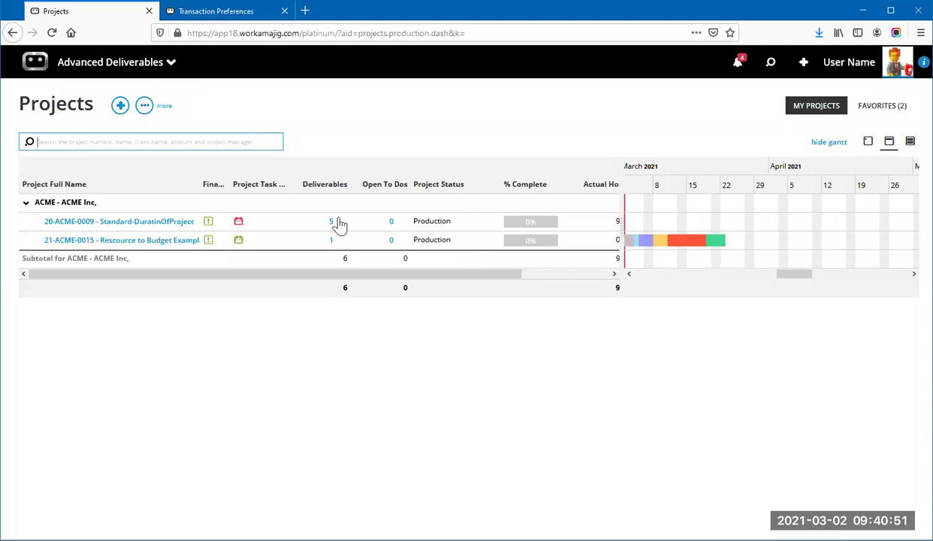
# Check the Deliverables column and the column display order for Company Defaults in the My Projects system settings, leaving them unchanged
pyautogui.click(145, 107)
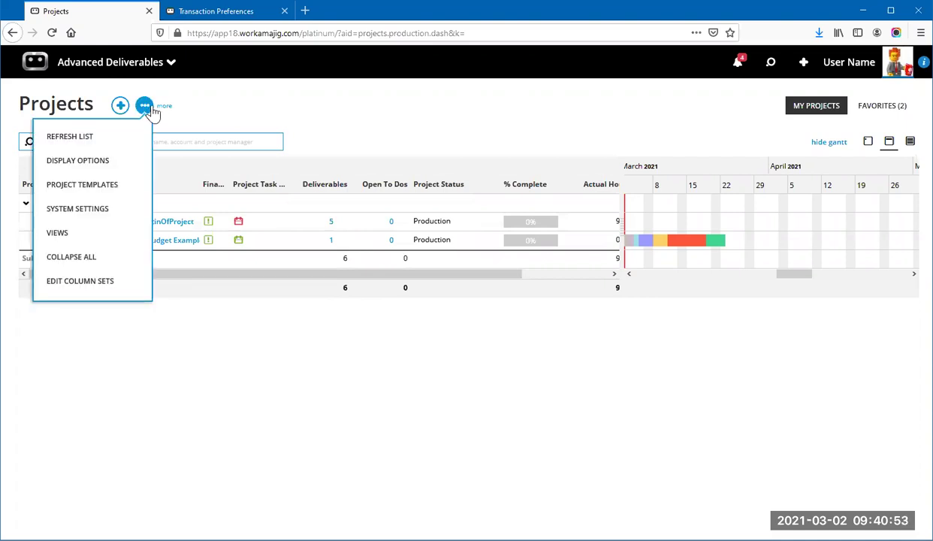
pyautogui.click(120, 210)
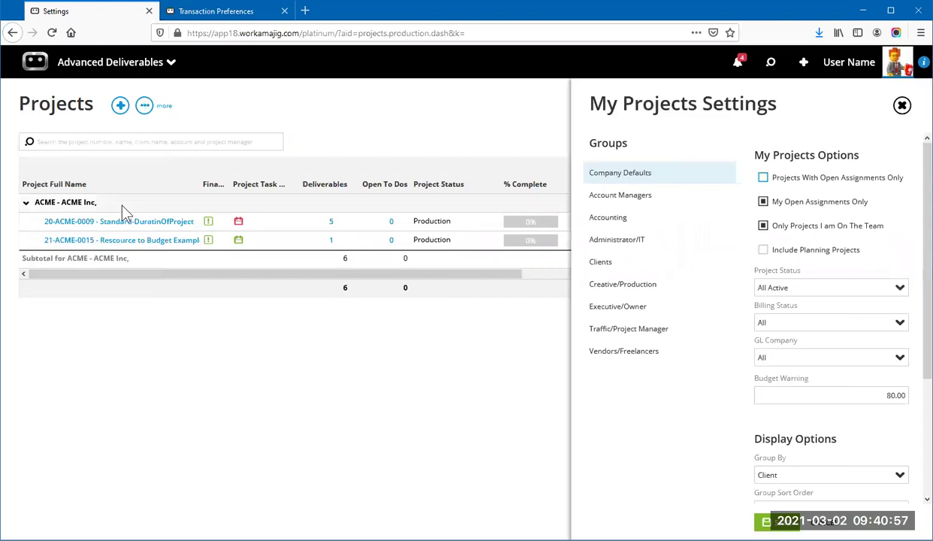
pyautogui.scroll(-3, 864, 270)
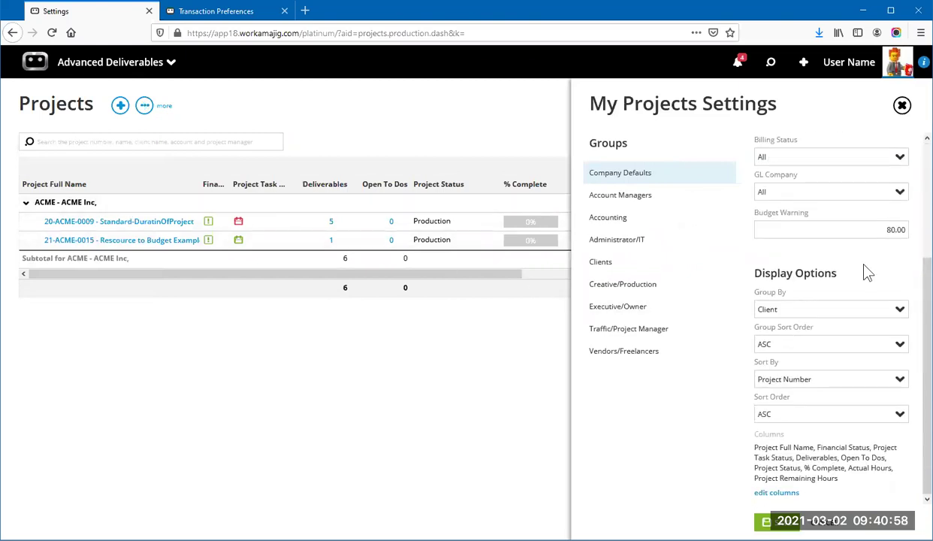
pyautogui.click(780, 495)
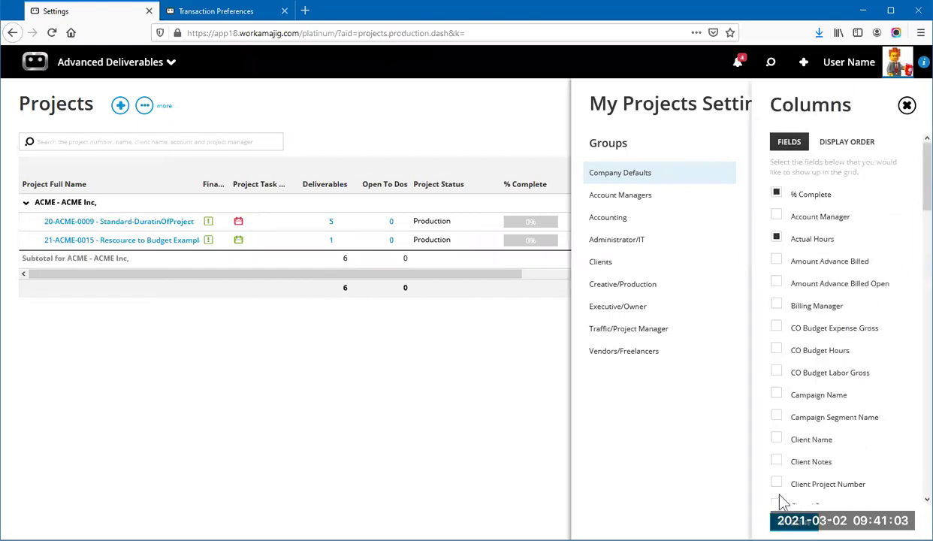
pyautogui.scroll(-5, 841, 345)
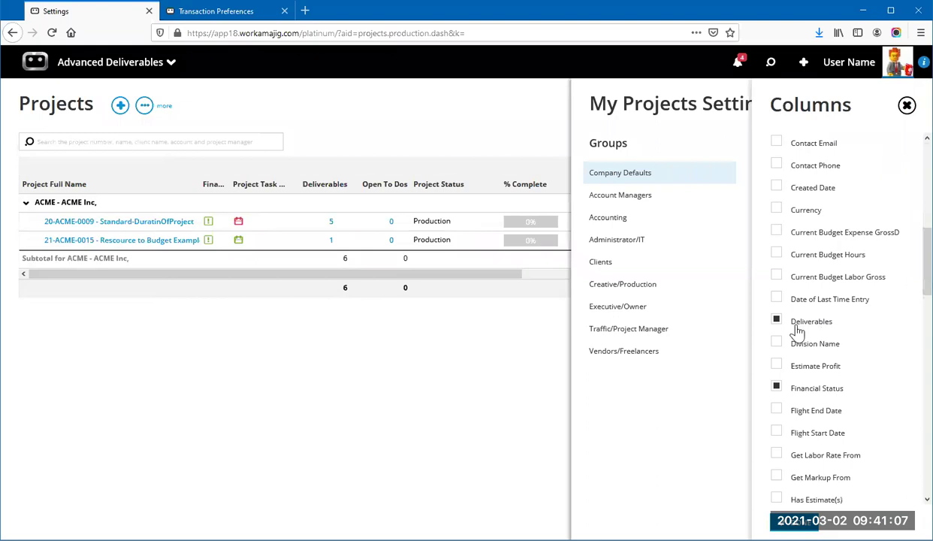
pyautogui.scroll(5, 834, 327)
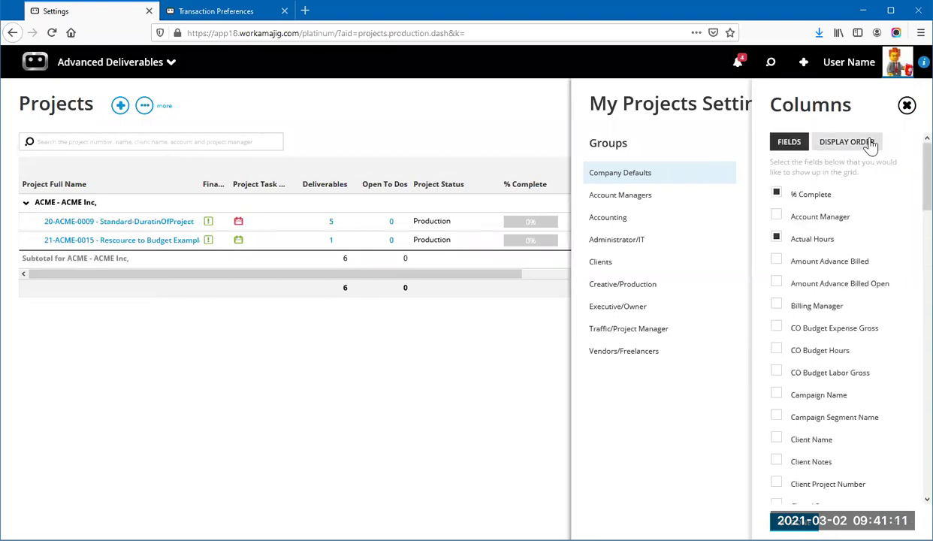
pyautogui.click(870, 142)
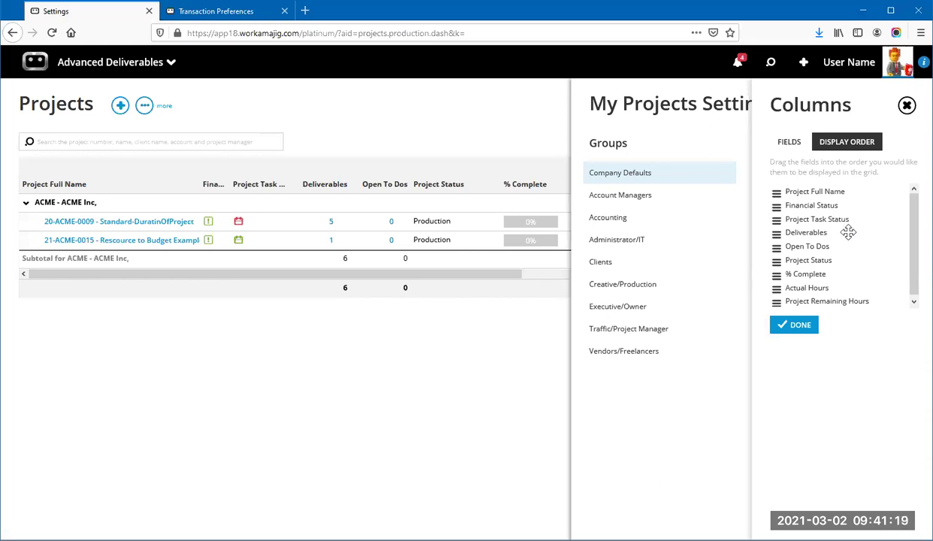
pyautogui.click(907, 105)
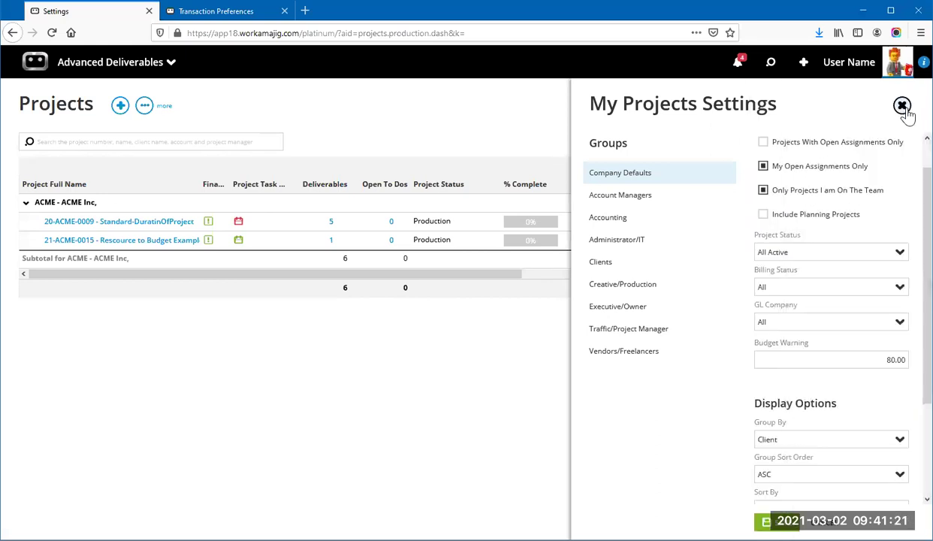
pyautogui.click(901, 102)
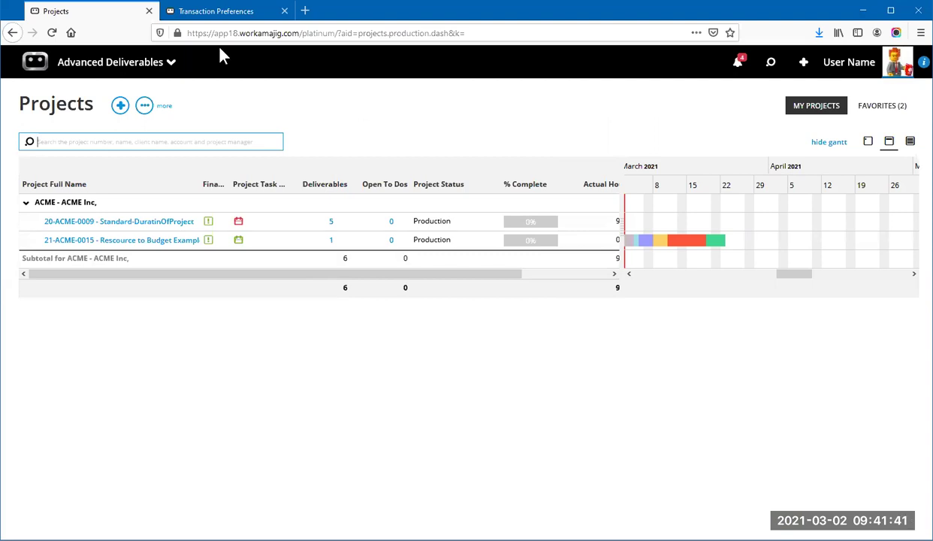
# Switch to the Transaction Preferences page and look up where System Setup is located among the admin manager apps
pyautogui.click(215, 13)
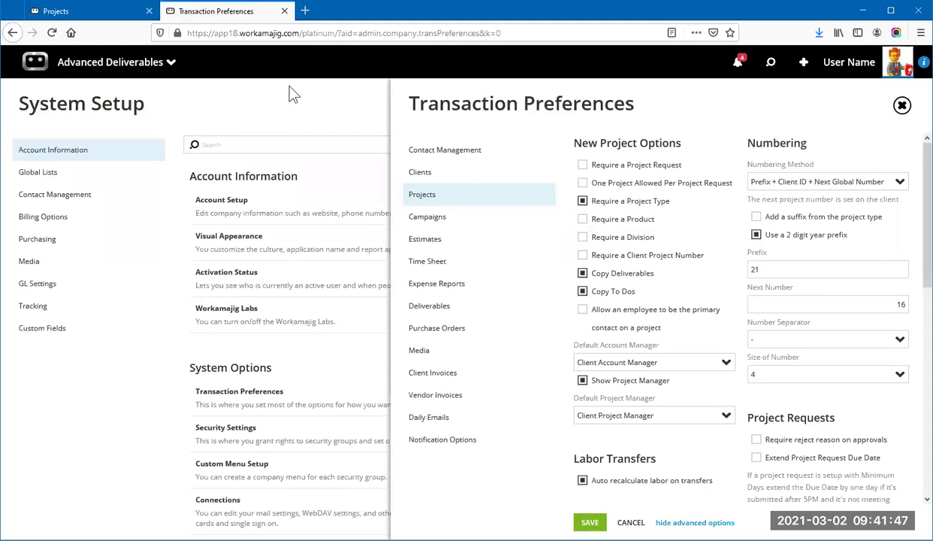
pyautogui.click(141, 69)
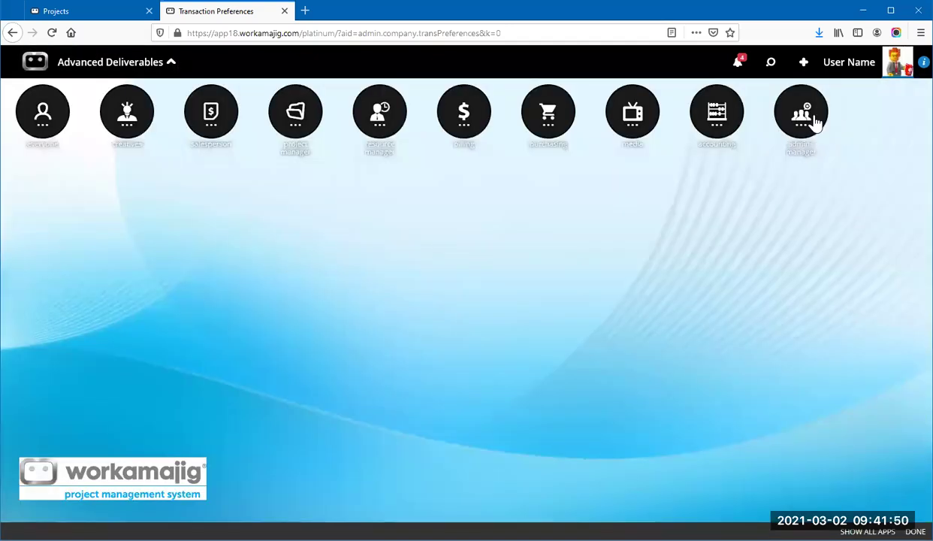
pyautogui.click(814, 122)
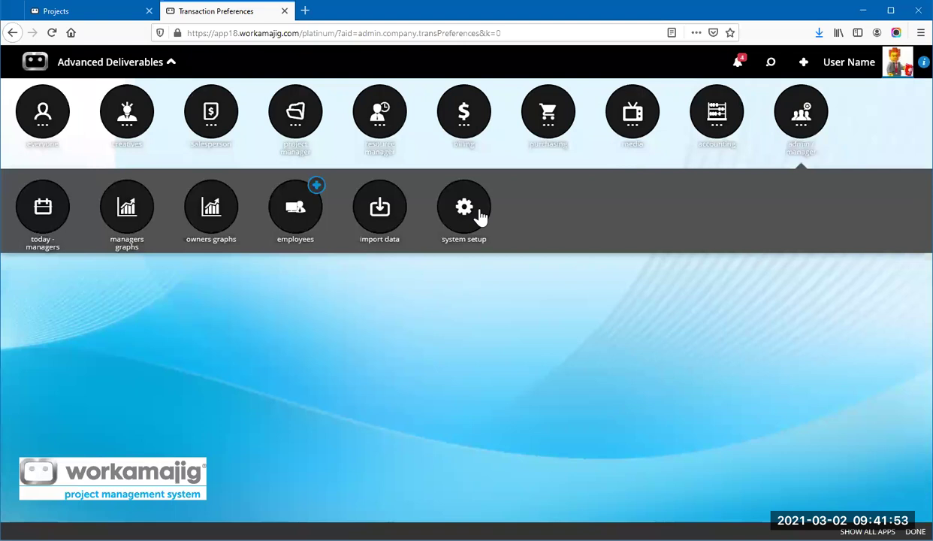
pyautogui.click(145, 64)
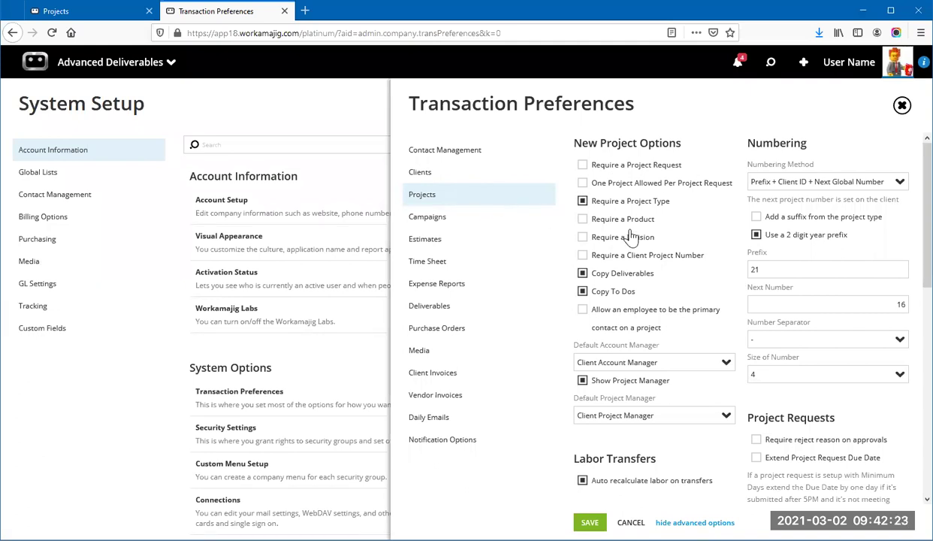
# Review the Projects transaction preferences, including the schedule options, and the Deliverables preferences for internal review, client review and general options
pyautogui.scroll(-3, 704, 256)
pyautogui.scroll(-3, 707, 255)
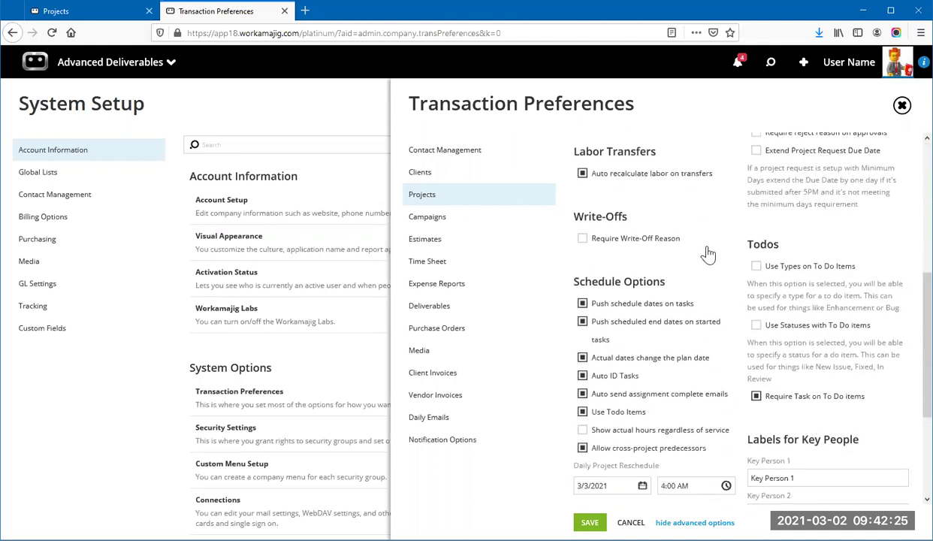
pyautogui.scroll(1, 709, 255)
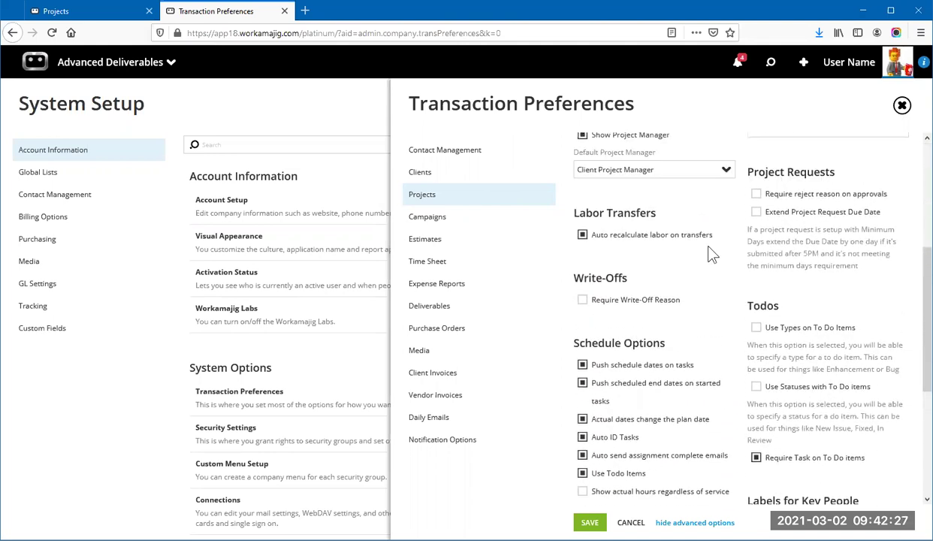
pyautogui.scroll(-1, 710, 254)
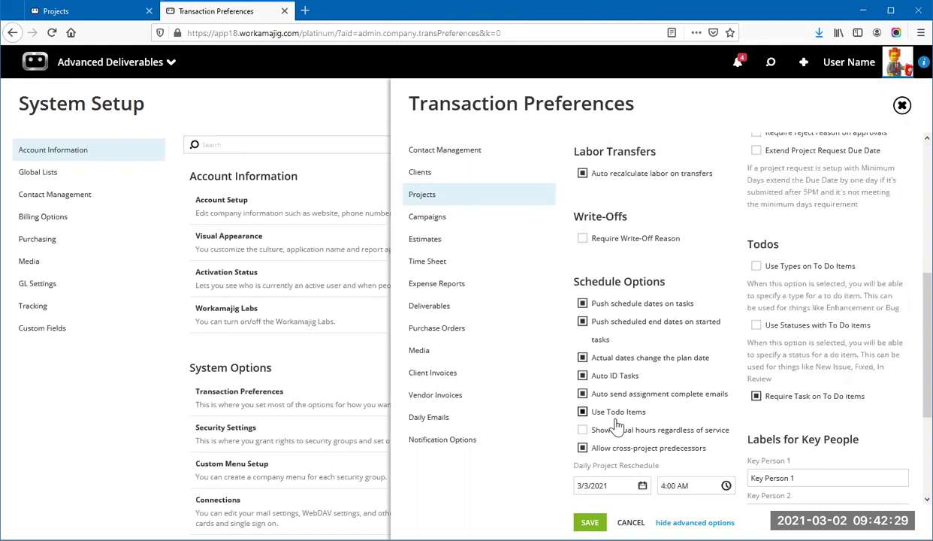
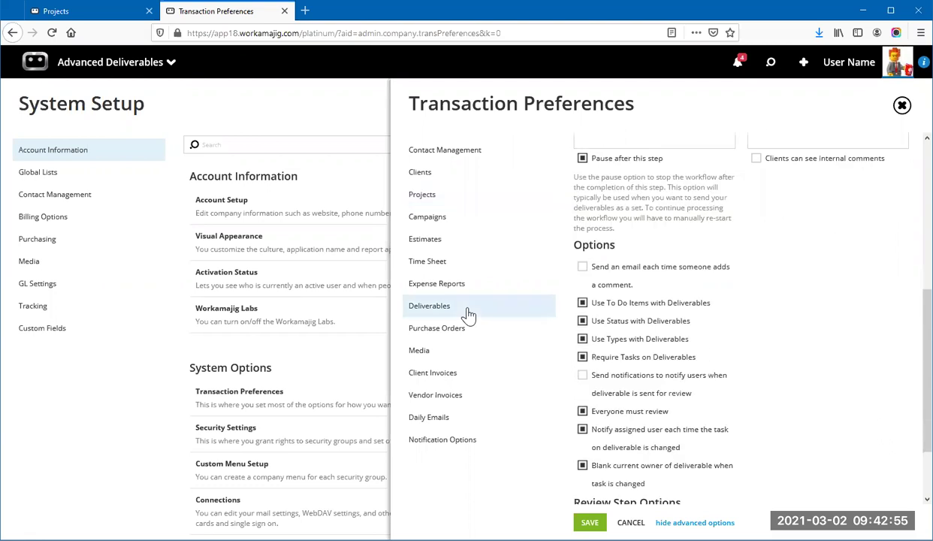
pyautogui.scroll(4, 683, 296)
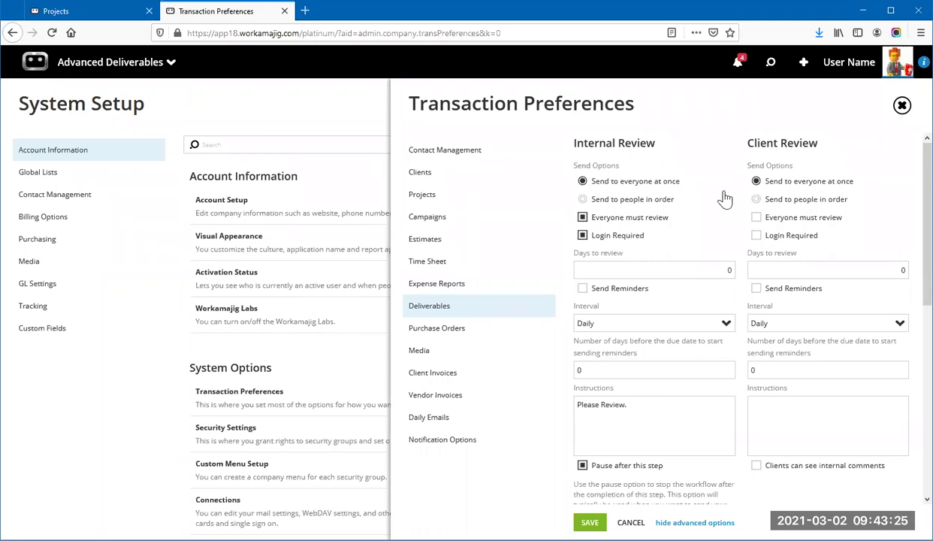
pyautogui.scroll(-10, 723, 198)
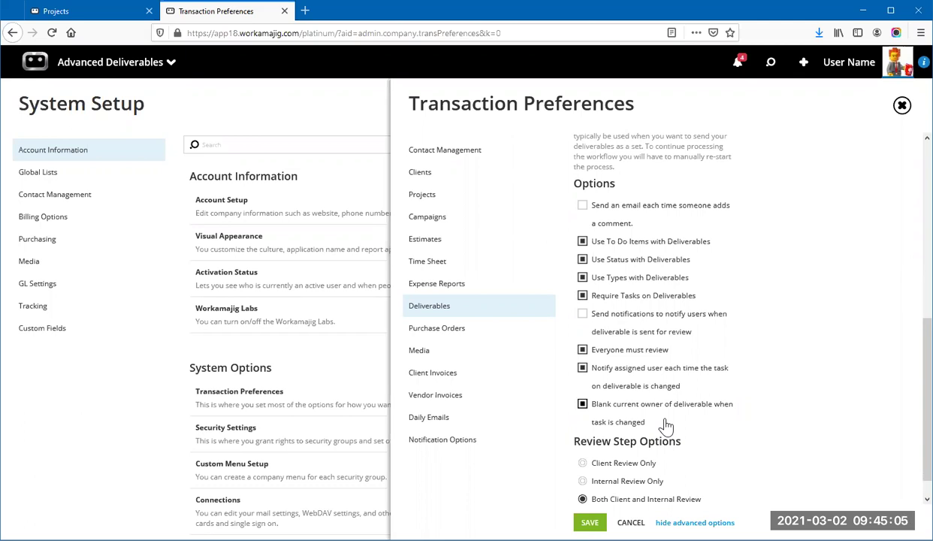
# From the projects list, view the schedule of project 20-ACME-0009 with its February 2021 timeline and Design task, and return to the list
pyautogui.click(103, 17)
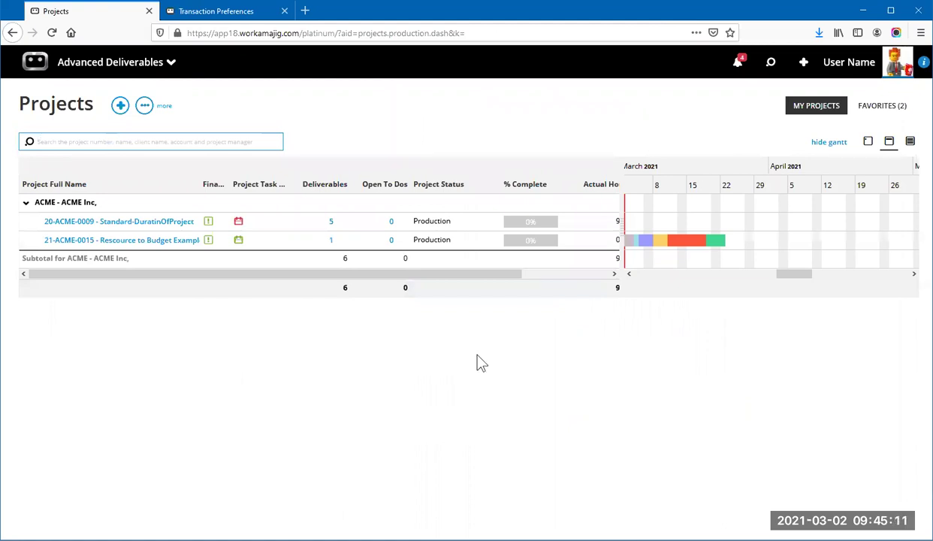
pyautogui.click(629, 274)
pyautogui.moveTo(630, 273); pyautogui.dragTo(630, 274)
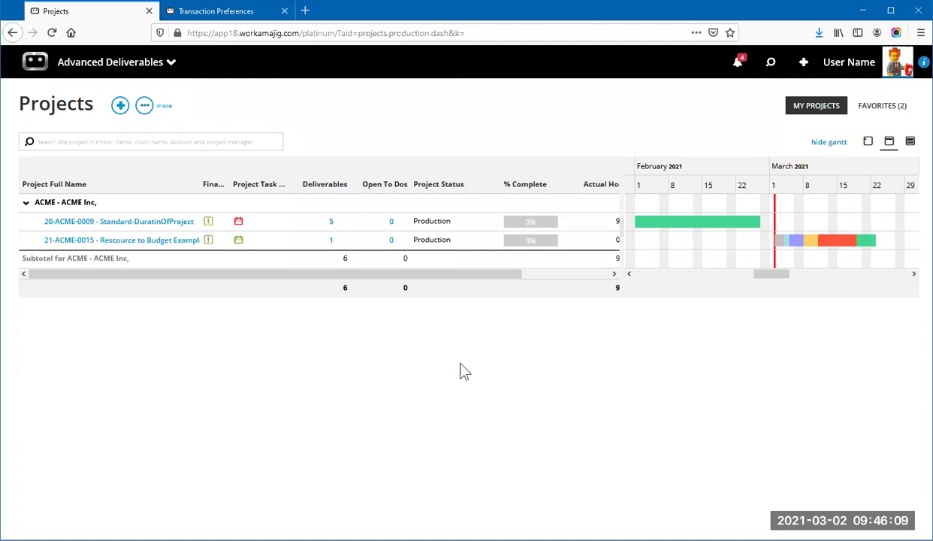
pyautogui.click(124, 225)
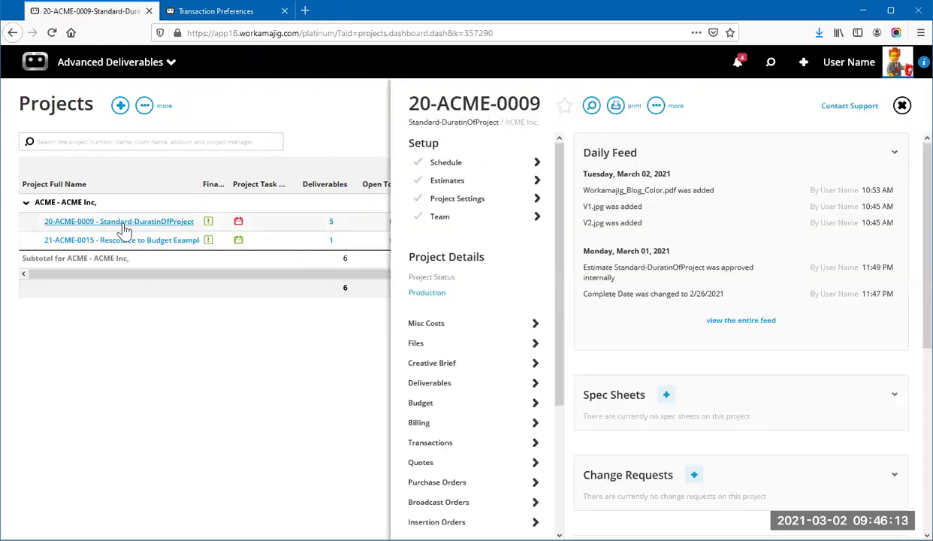
pyautogui.click(494, 165)
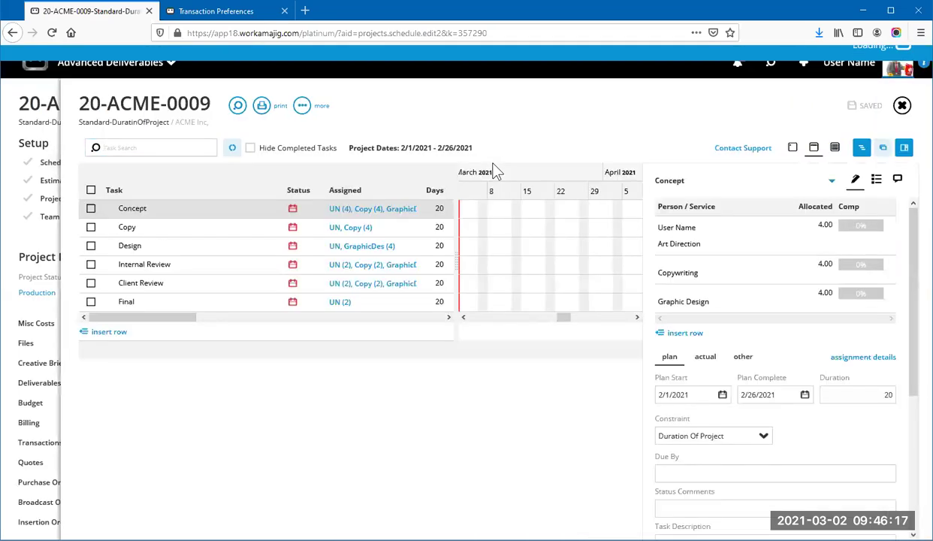
pyautogui.moveTo(565, 318); pyautogui.dragTo(549, 318)
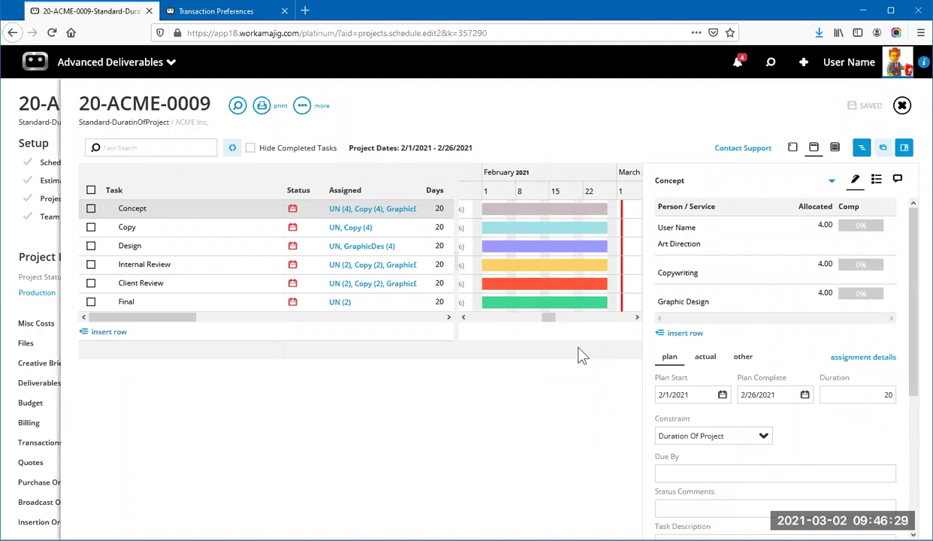
pyautogui.click(172, 251)
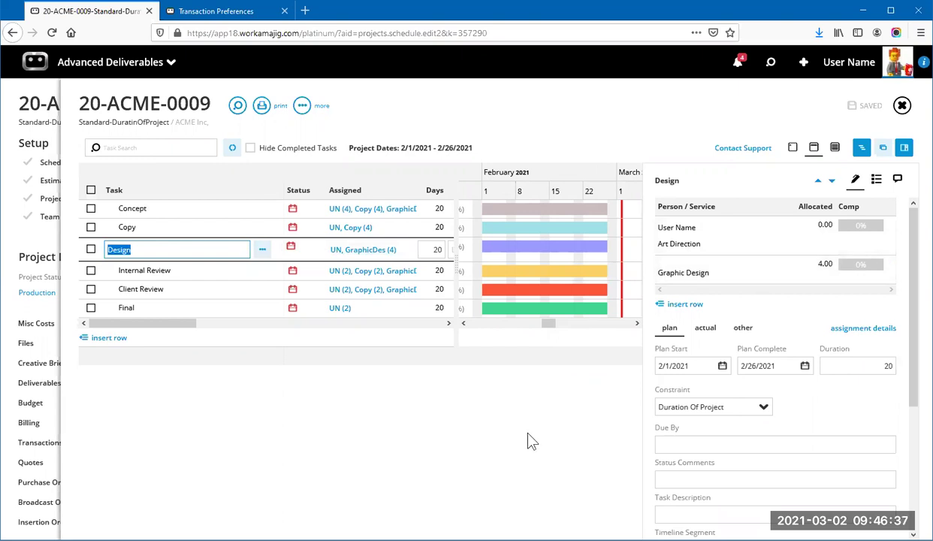
pyautogui.press('Return')
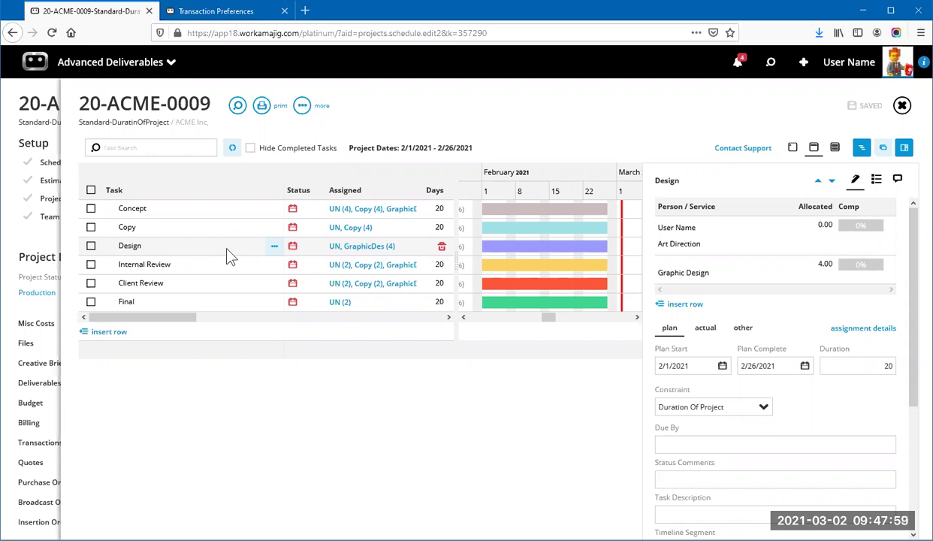
pyautogui.click(902, 107)
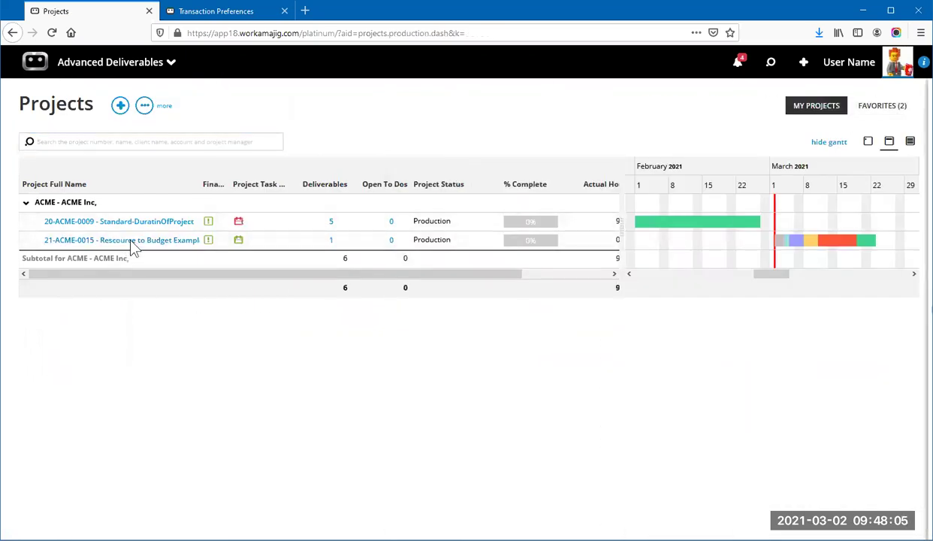
# Open the schedule of project 21-ACME-0015 and duplicate the task Client Review 3 under Client Rounds
pyautogui.click(131, 241)
pyautogui.click(499, 165)
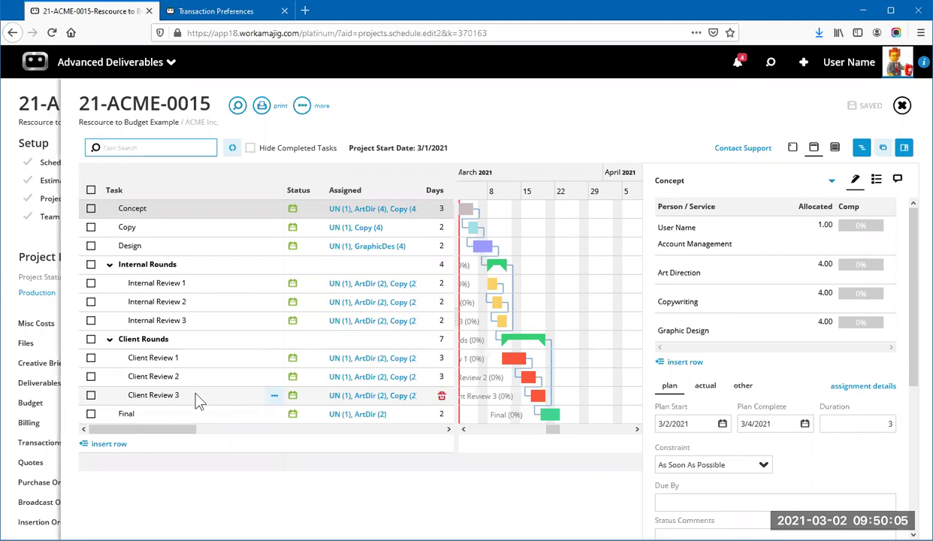
pyautogui.click(274, 399)
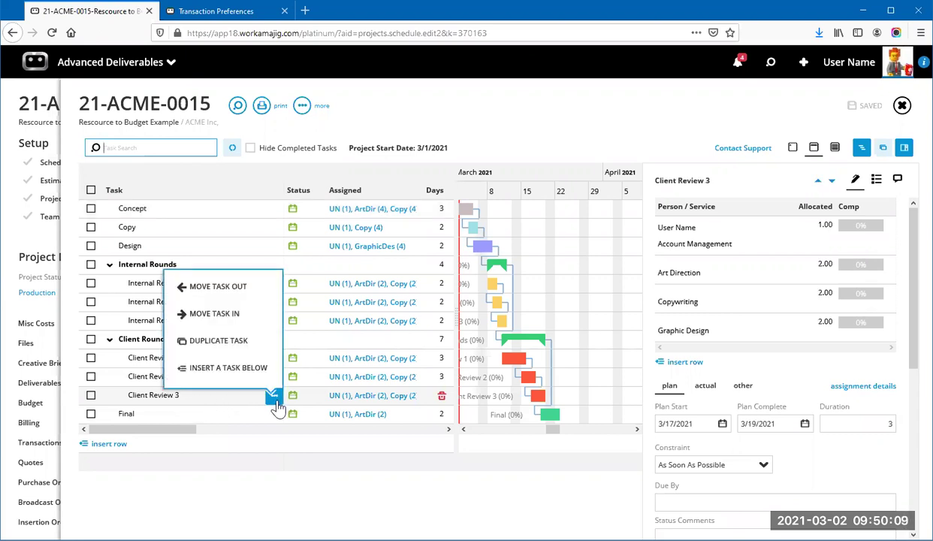
pyautogui.click(259, 346)
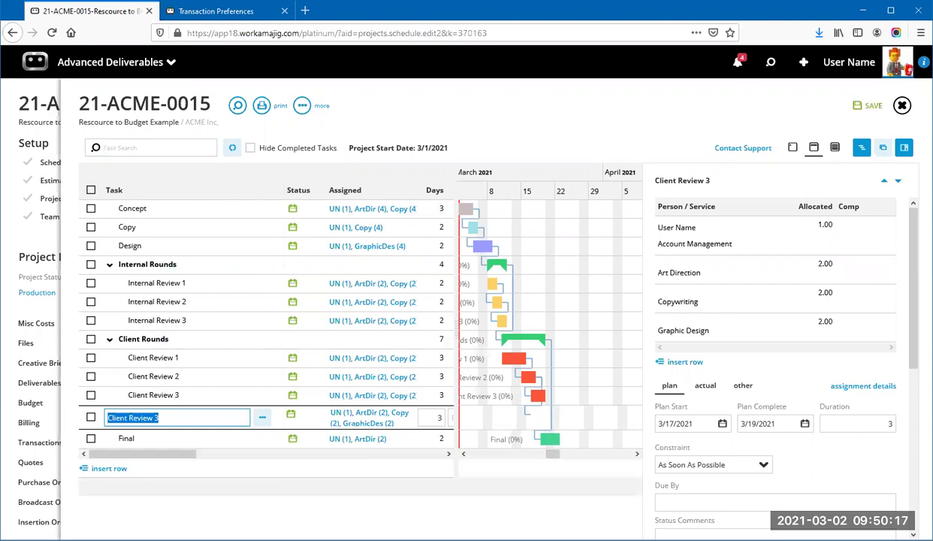
# Rename the duplicated client review task as "Client Review 4" and save the schedule
pyautogui.click(159, 418)
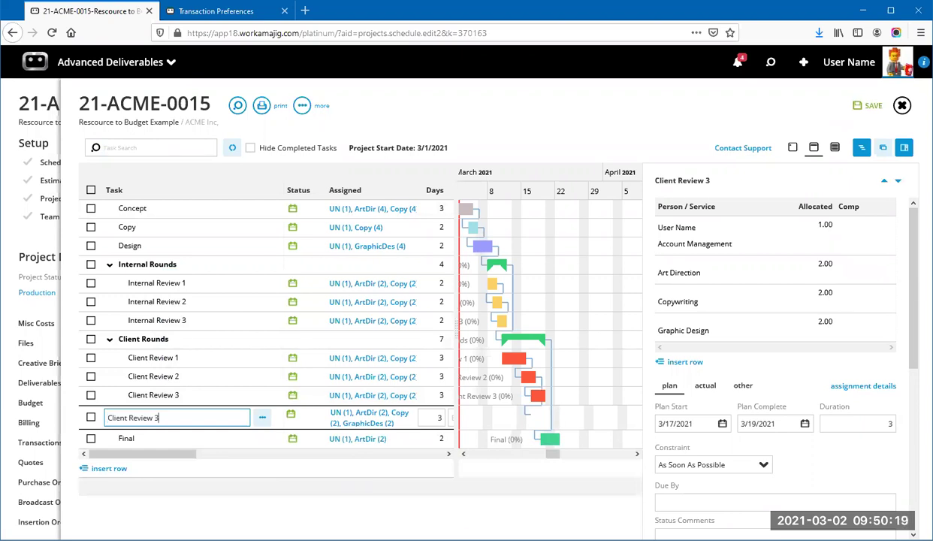
pyautogui.press('BackSpace')
pyautogui.write('4')
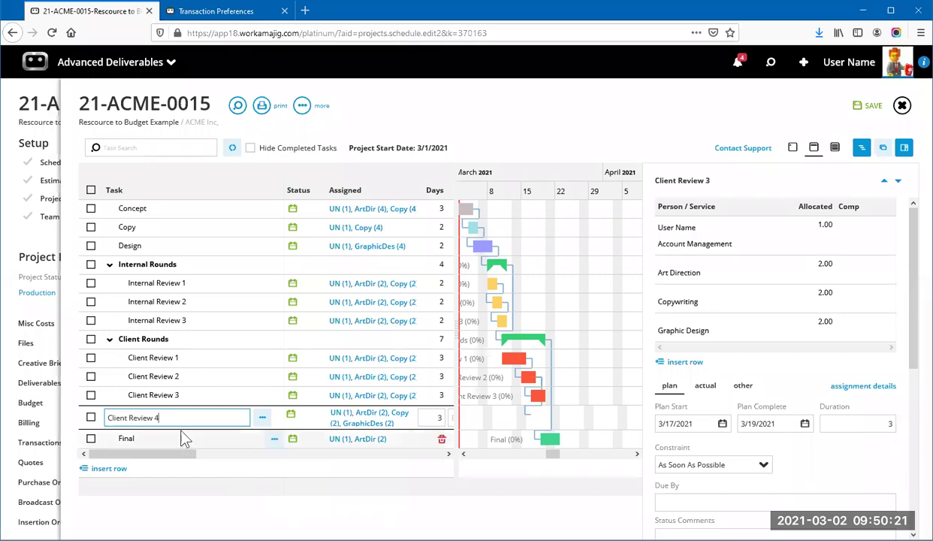
pyautogui.click(253, 500)
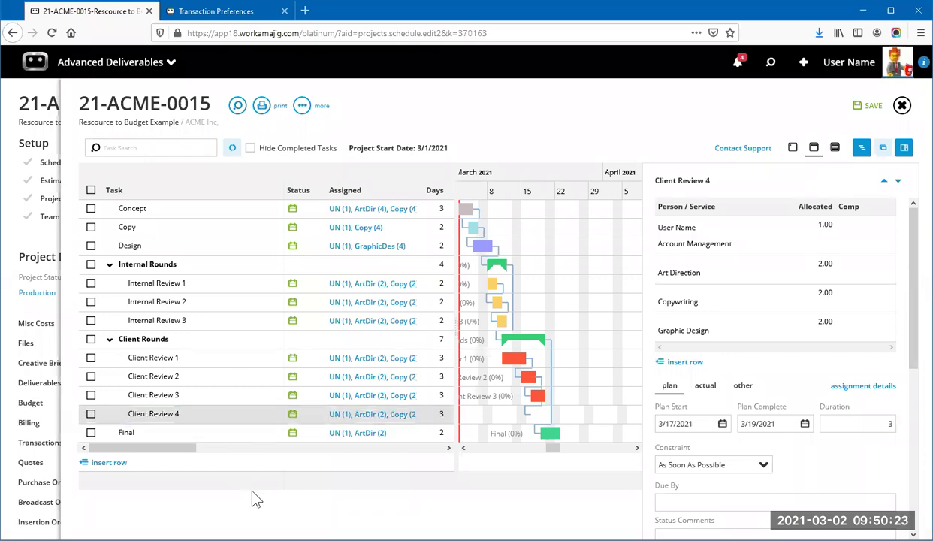
pyautogui.click(871, 106)
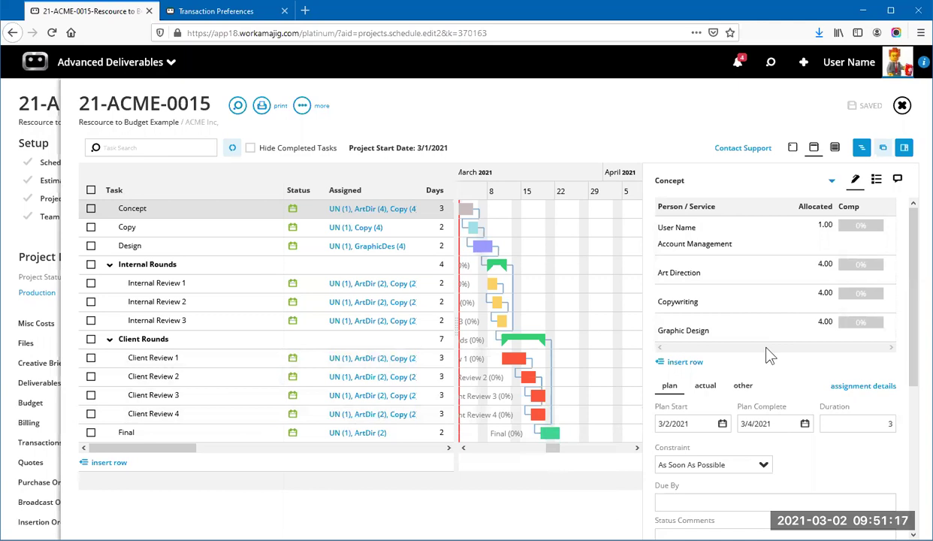
# Create a change order estimate for project 21-ACME-0015 with labor pulled automatically from the schedule, and return to the project overview
pyautogui.click(902, 105)
pyautogui.click(458, 187)
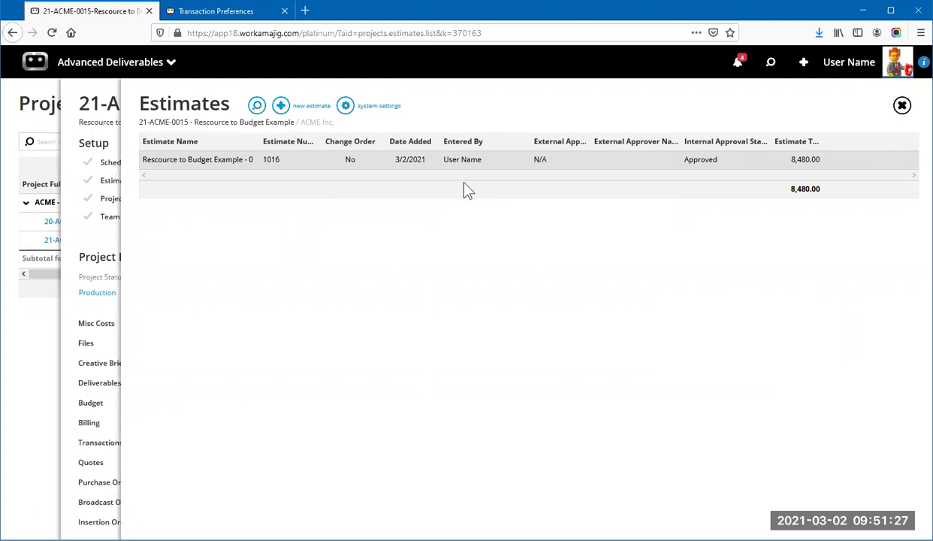
pyautogui.click(282, 106)
pyautogui.click(598, 387)
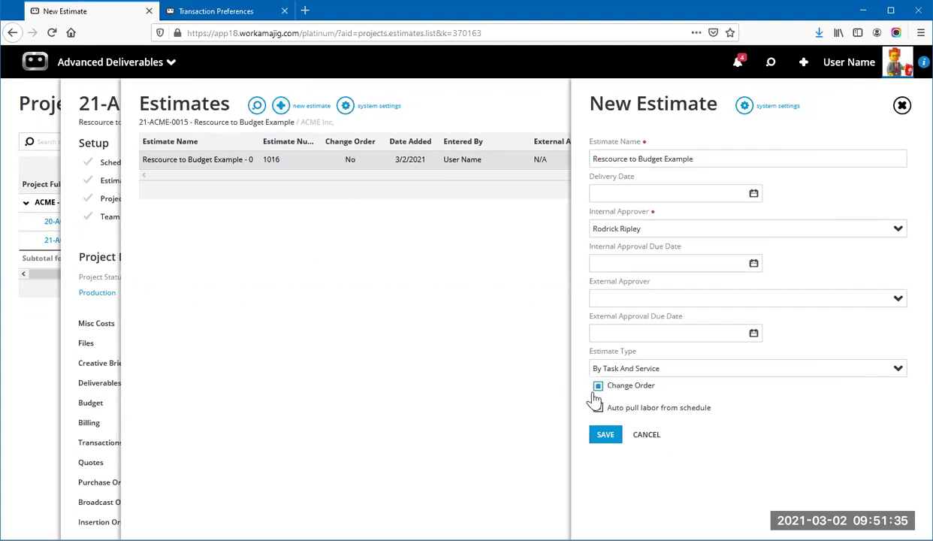
pyautogui.click(598, 407)
pyautogui.click(608, 442)
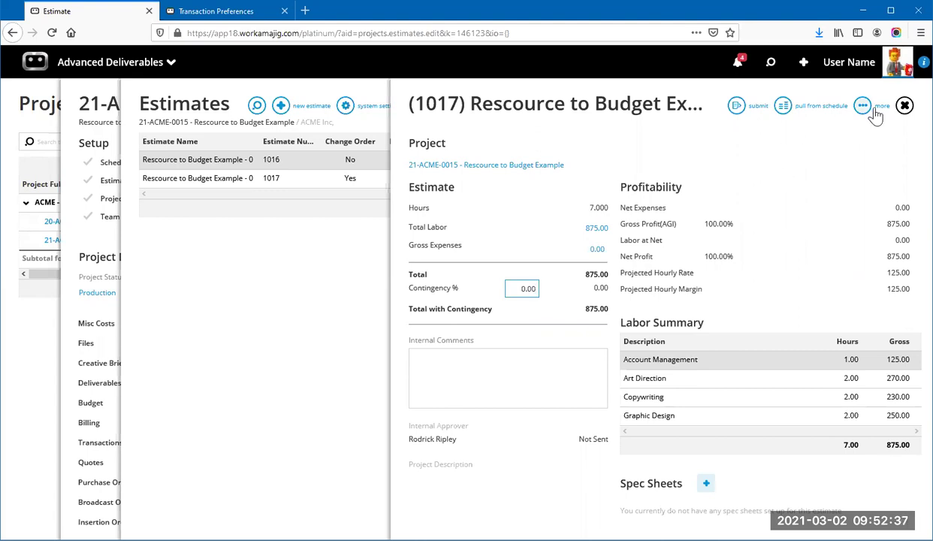
pyautogui.click(904, 106)
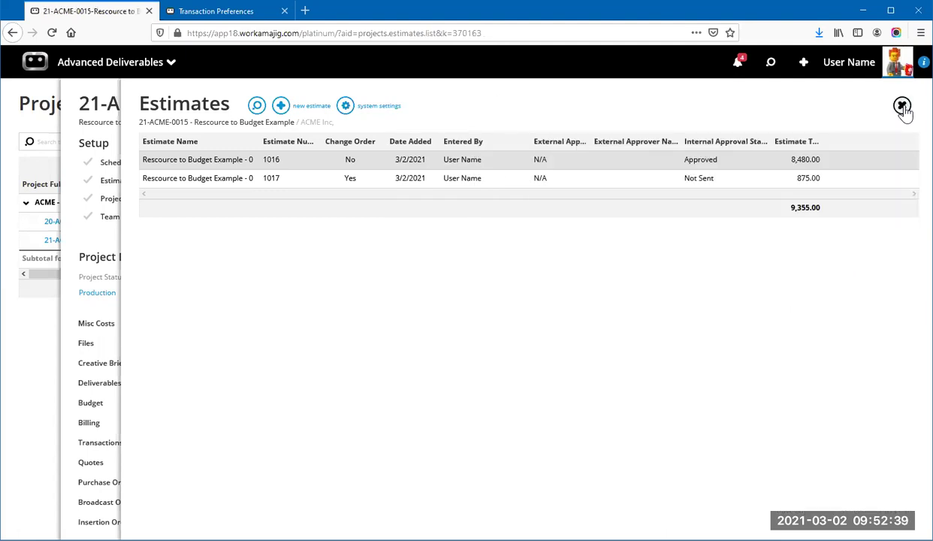
pyautogui.click(902, 106)
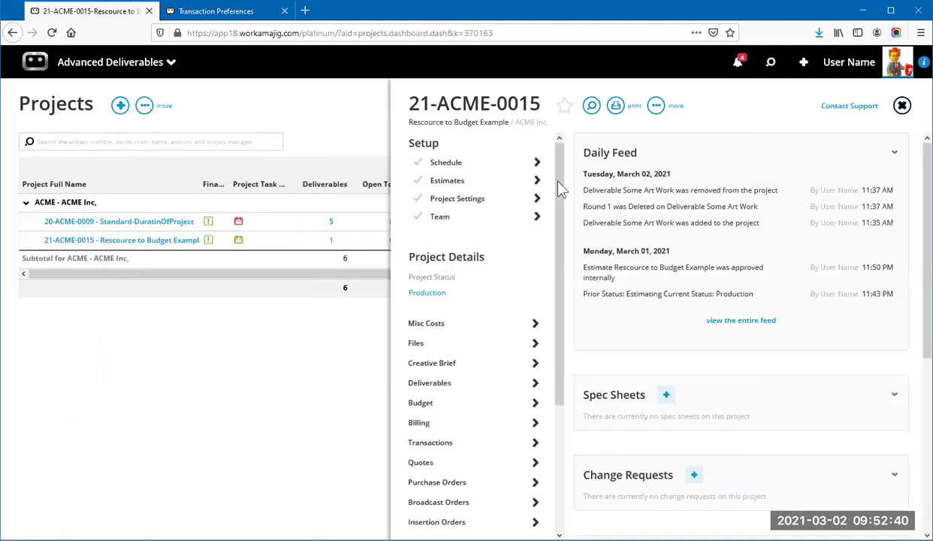
# View the schedule of project 21-ACME-0015 with its internal and client review tasks, and return to the projects list
pyautogui.click(514, 164)
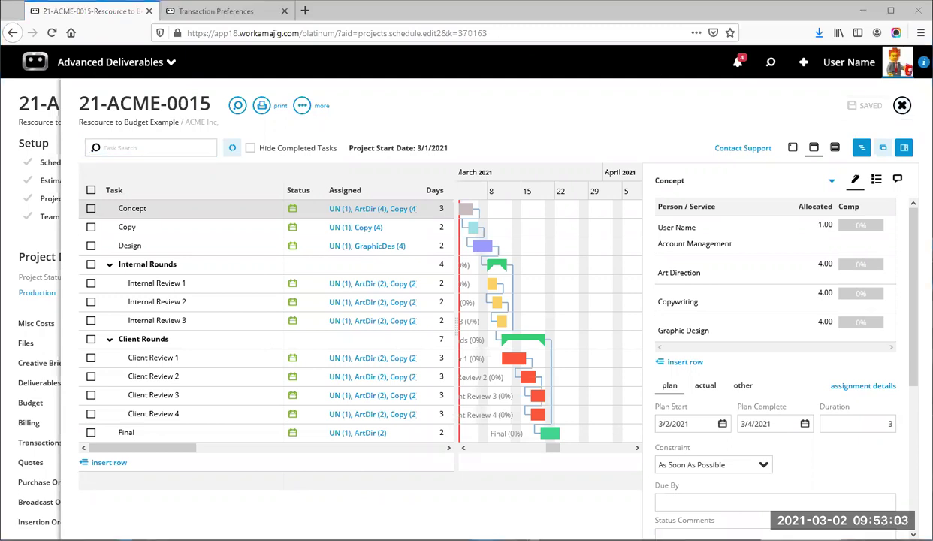
pyautogui.click(902, 106)
pyautogui.click(902, 107)
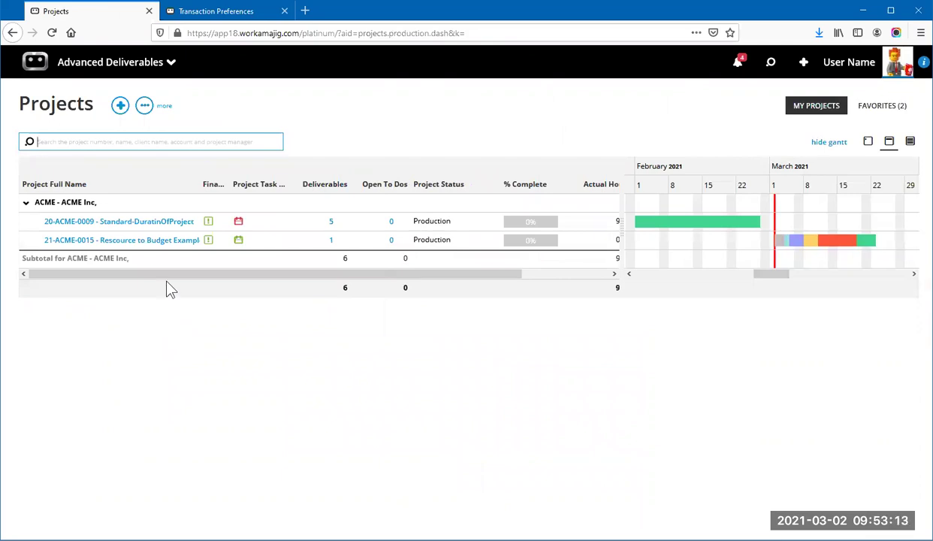
# From the deliverables of 20-ACME-0009, start a new Page-type entry with the names 1 to 5 on separate lines, and discard it
pyautogui.click(331, 224)
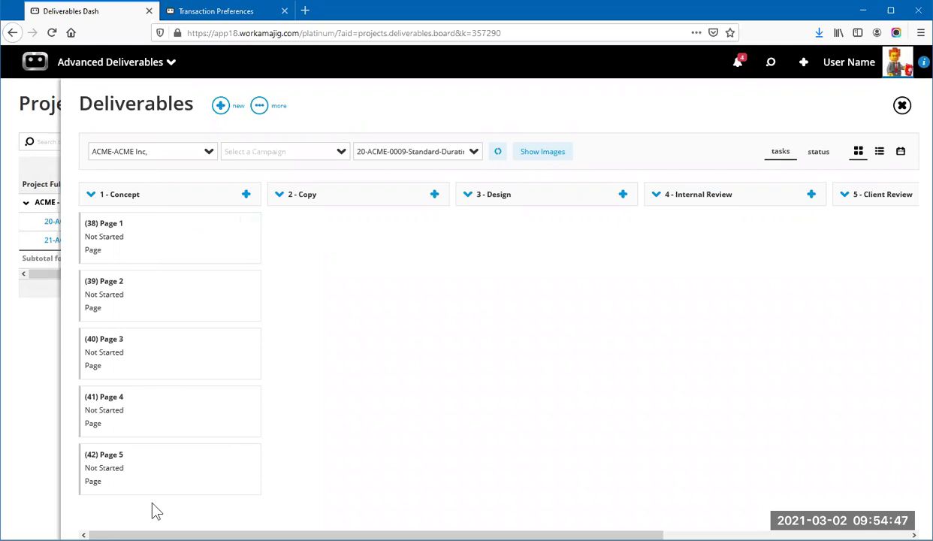
pyautogui.click(220, 106)
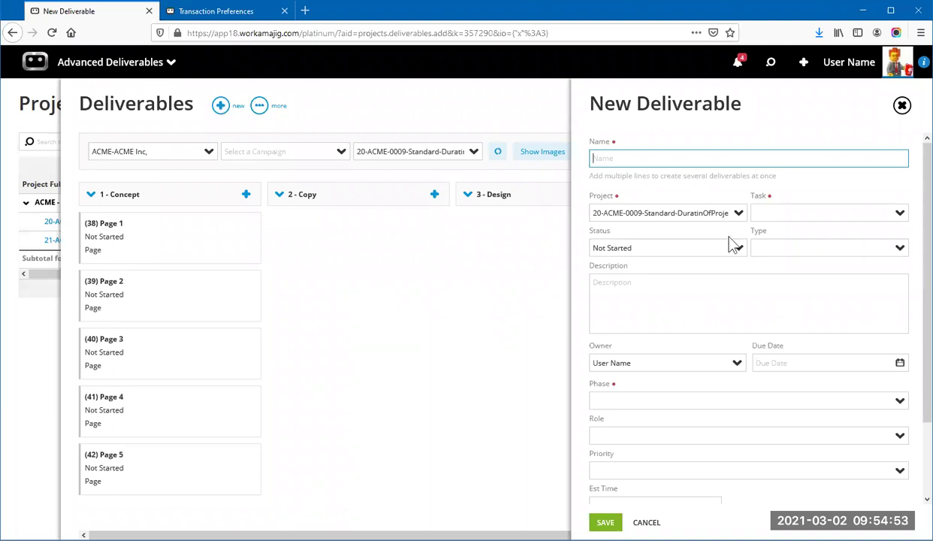
pyautogui.click(772, 247)
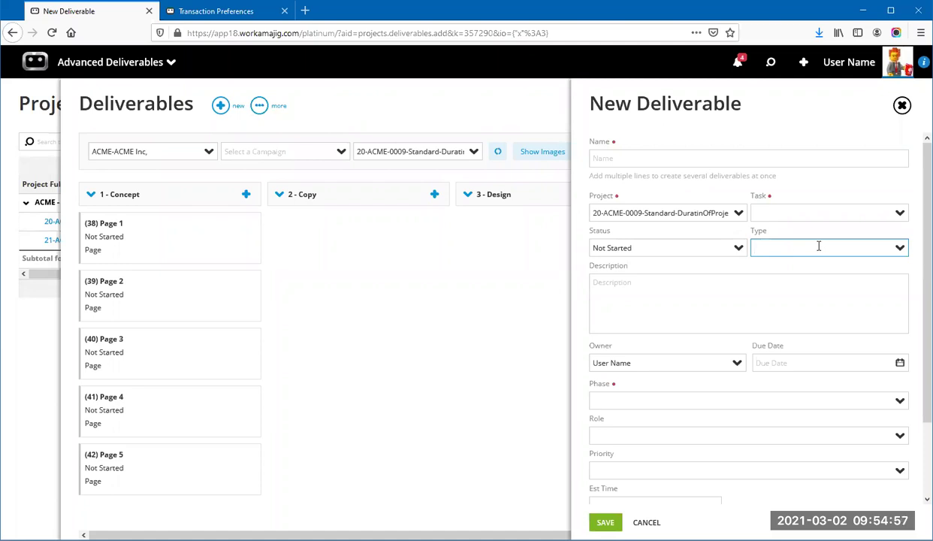
pyautogui.click(900, 250)
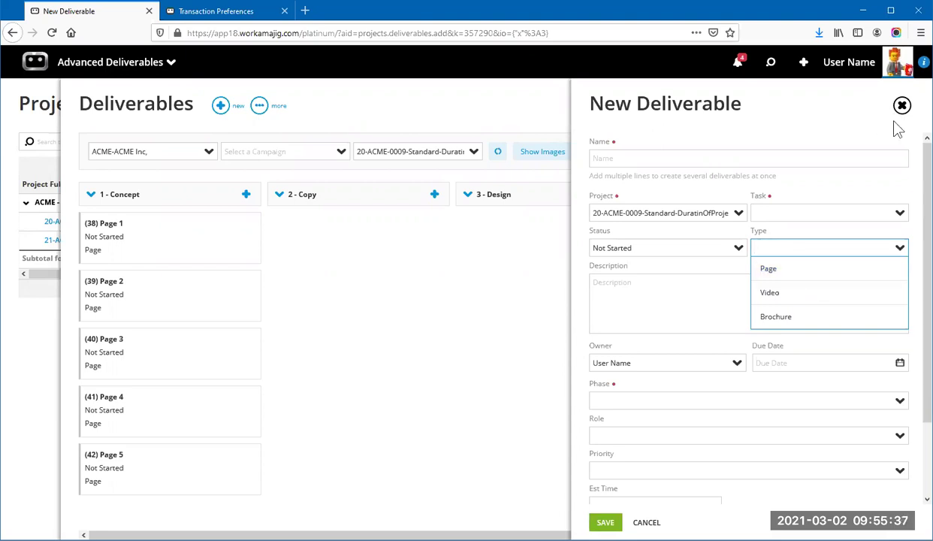
pyautogui.click(818, 275)
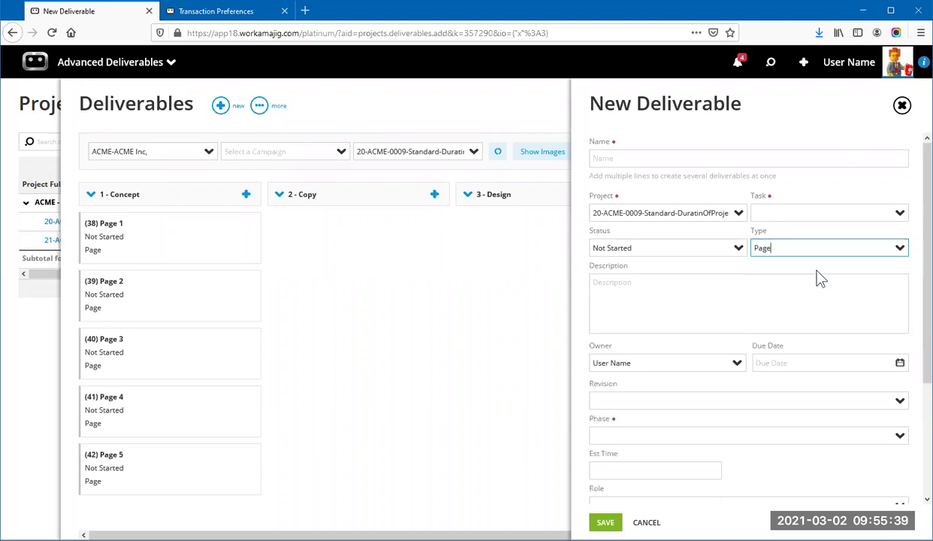
pyautogui.click(682, 159)
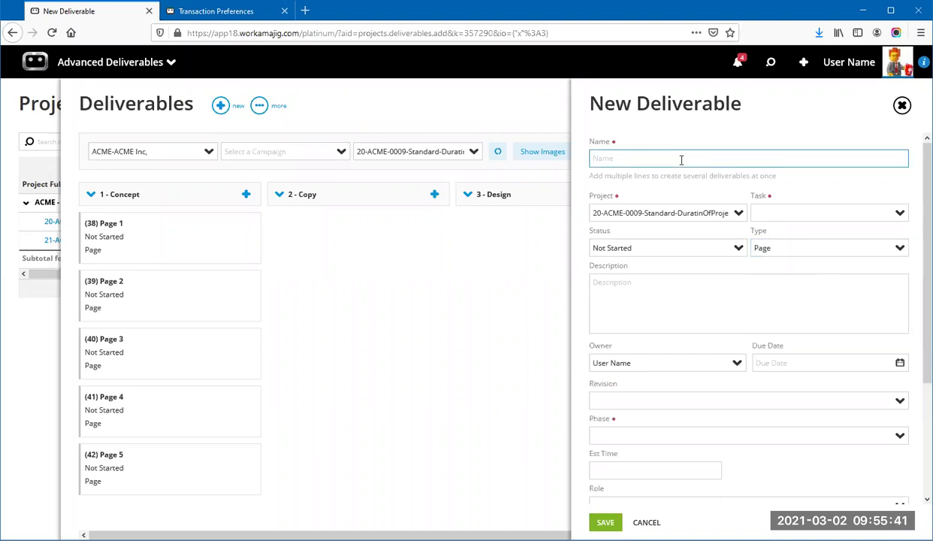
pyautogui.write('1 2 3 4 5')
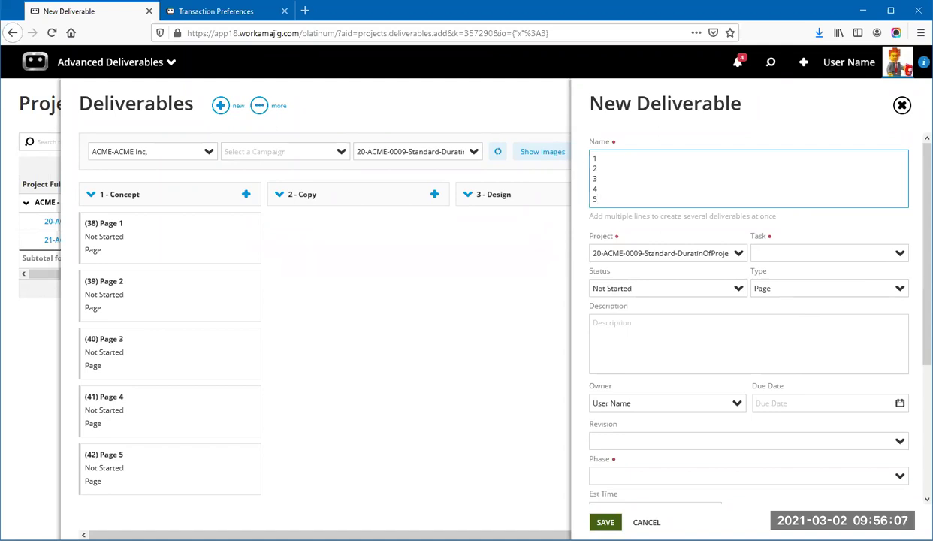
pyautogui.click(903, 106)
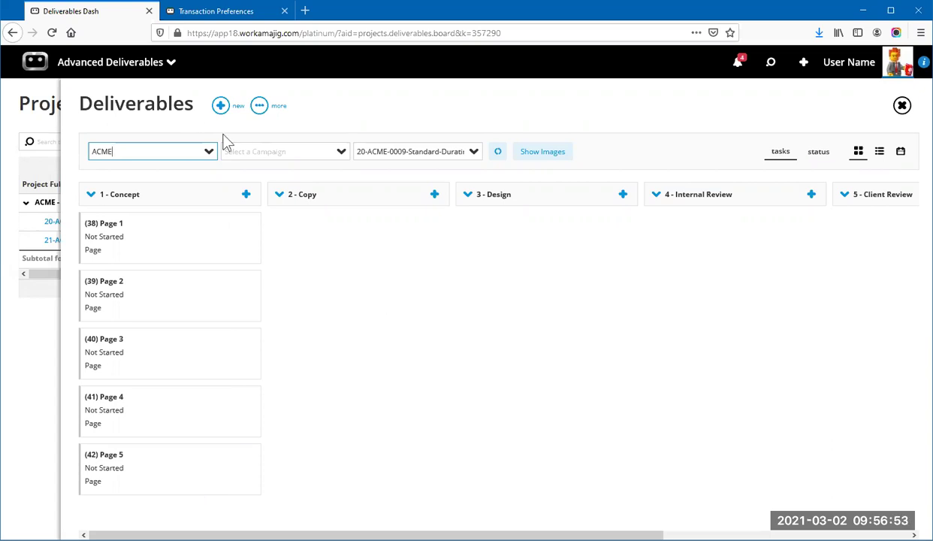
# Open the Today - Creatives page in a separate browser tab and review the assigned project tasks by due date, including their open deliverables
pyautogui.click(135, 71)
pyautogui.click(129, 127)
pyautogui.click(43, 212)
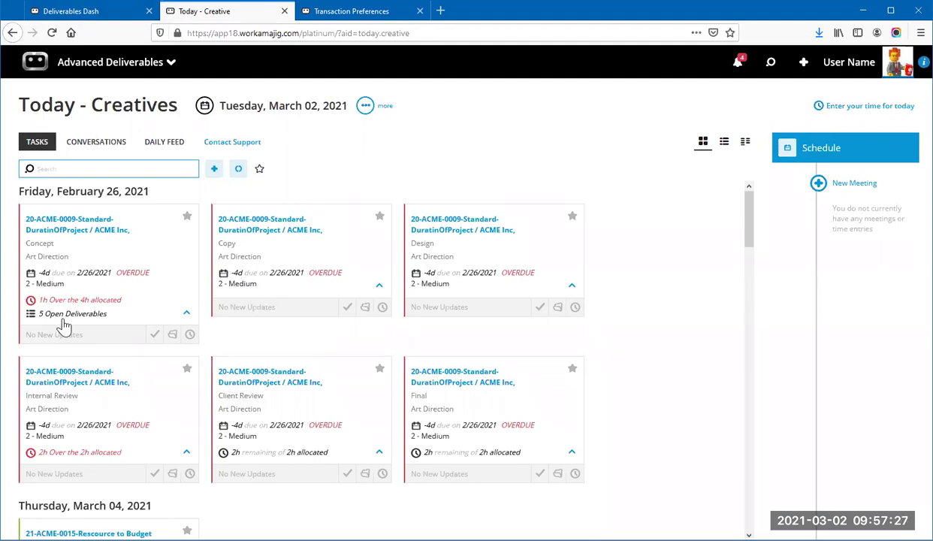
pyautogui.scroll(-3, 659, 314)
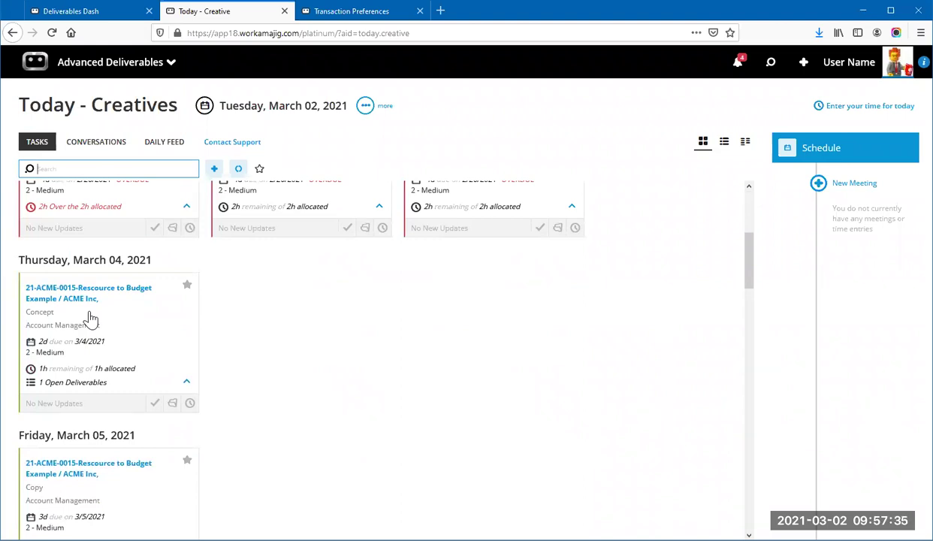
pyautogui.scroll(-2, 106, 324)
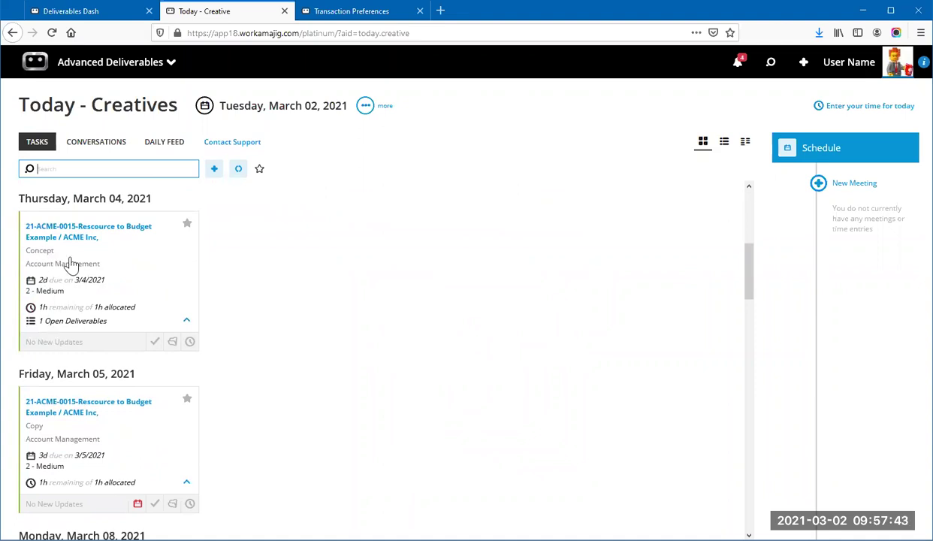
pyautogui.scroll(-7, 117, 424)
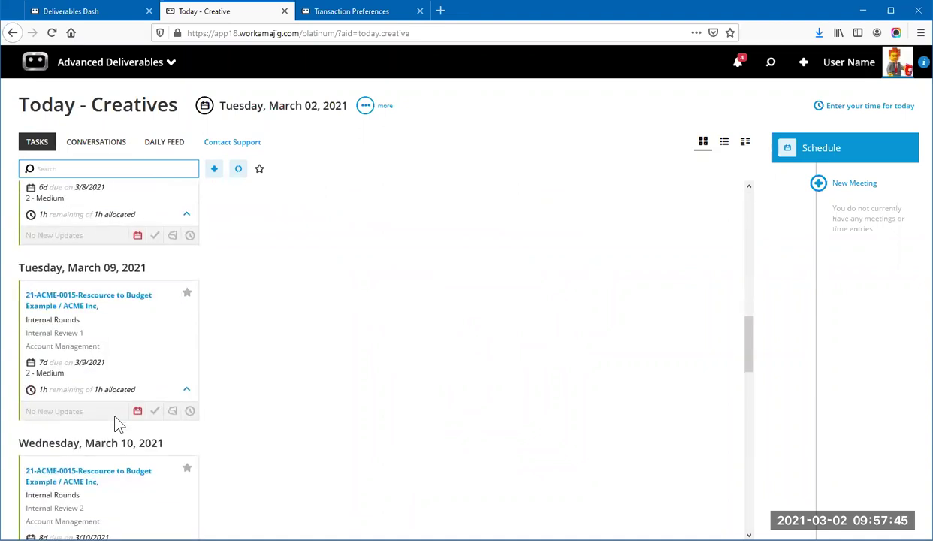
pyautogui.scroll(-5, 116, 424)
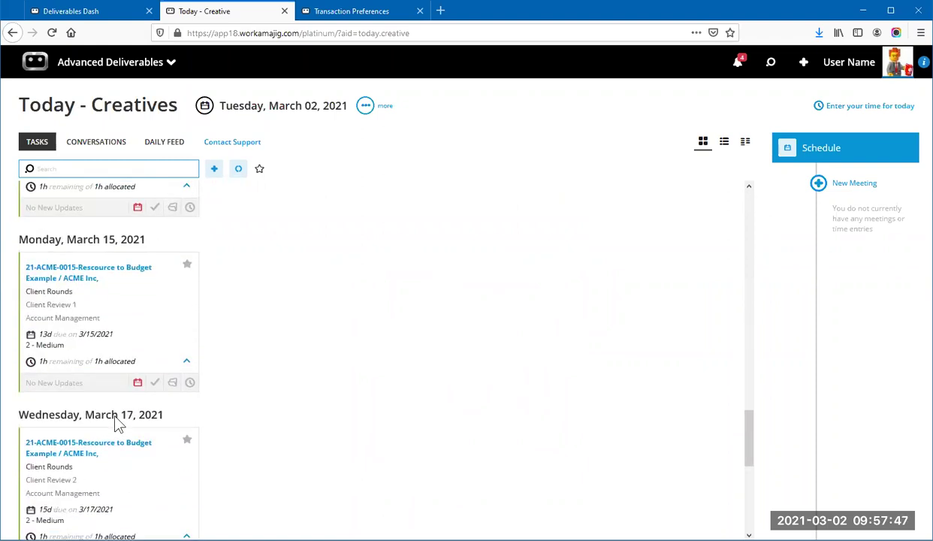
pyautogui.scroll(10, 116, 425)
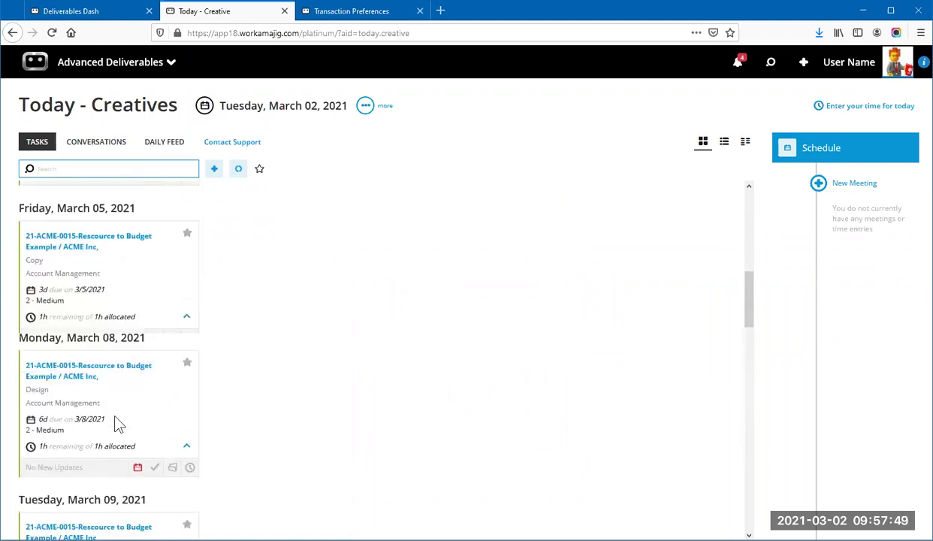
pyautogui.scroll(1, 116, 424)
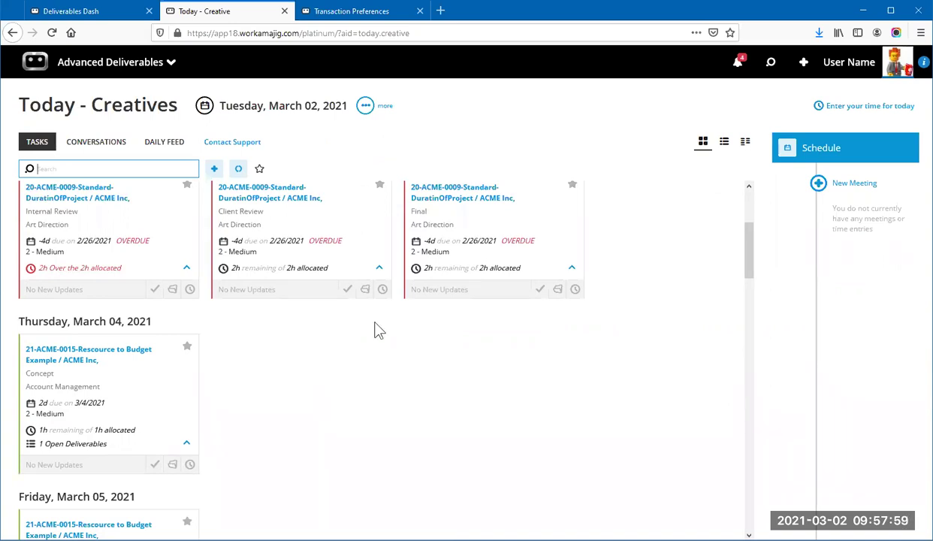
# Set the display options of the Today - Creatives page to show tasks with open deliverables only
pyautogui.click(376, 110)
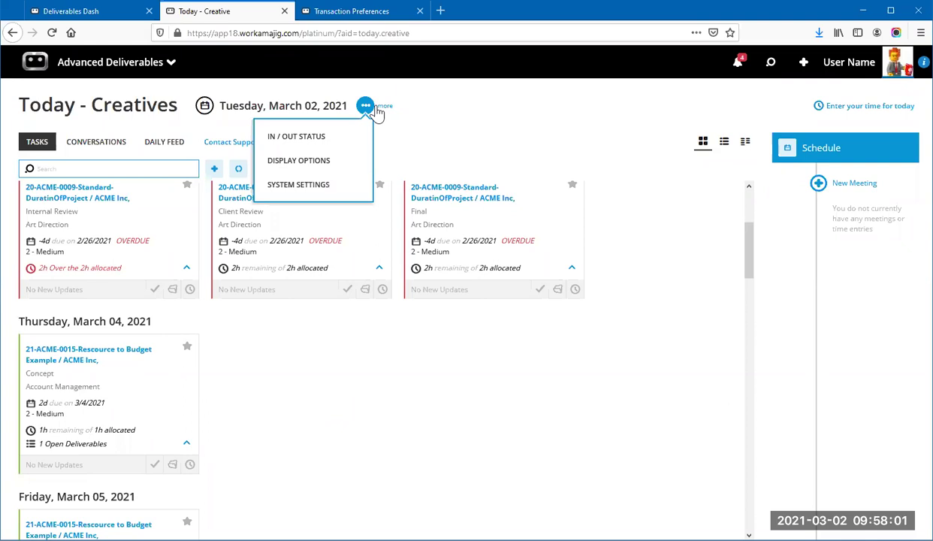
pyautogui.click(348, 161)
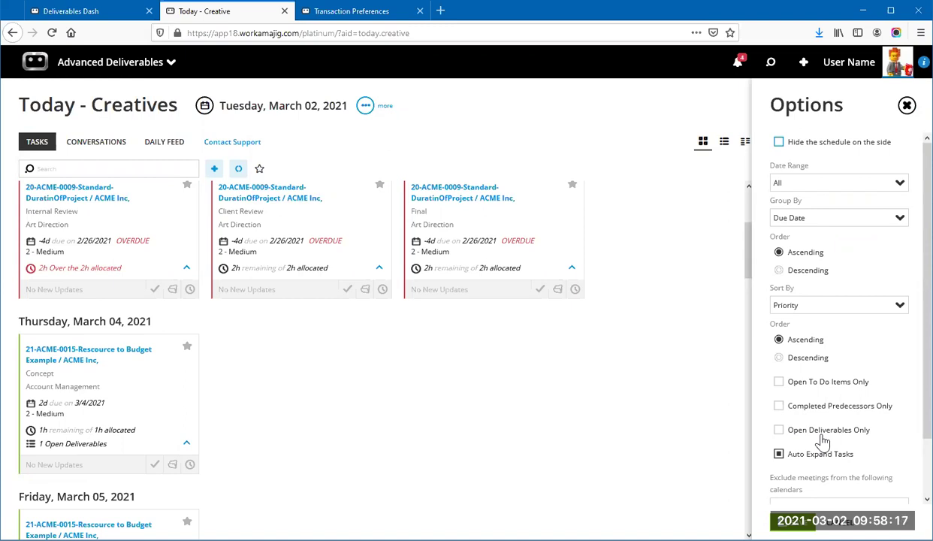
pyautogui.click(780, 431)
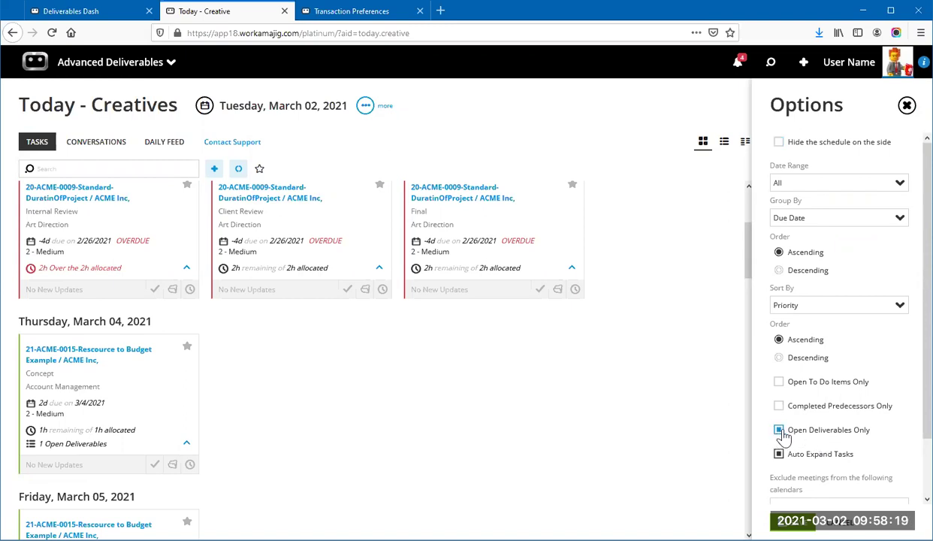
pyautogui.click(375, 394)
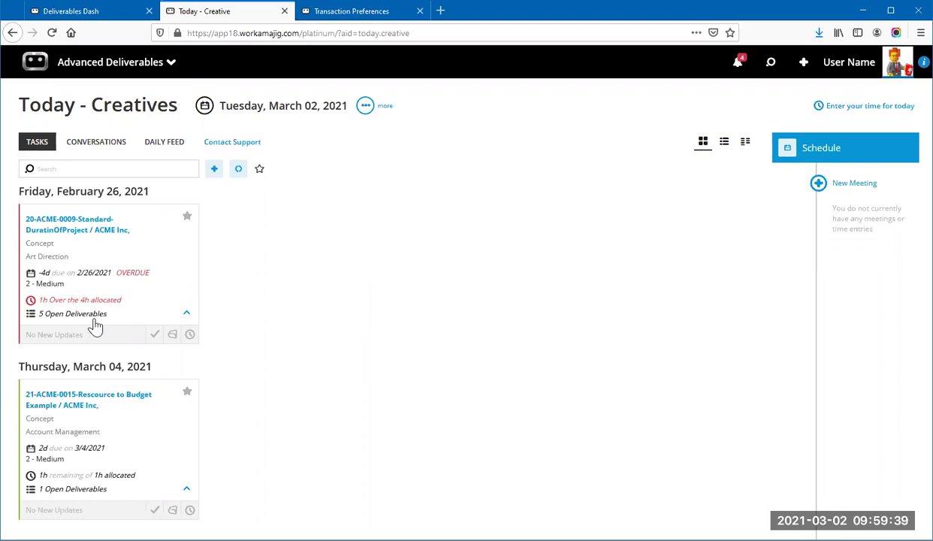
# From the overdue 20-ACME-0009 Concept task, open deliverable Page 1 and review its conversations, to dos and time entries
pyautogui.click(103, 277)
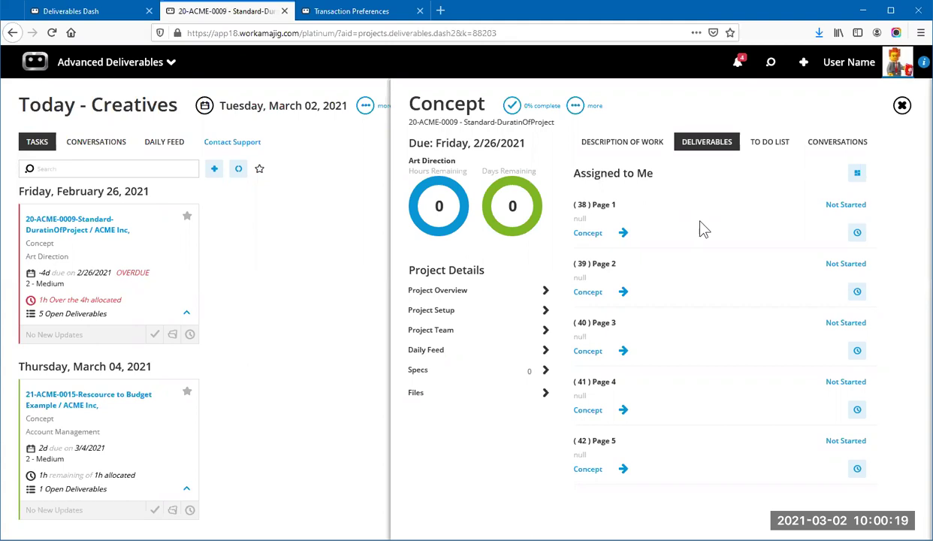
pyautogui.click(699, 224)
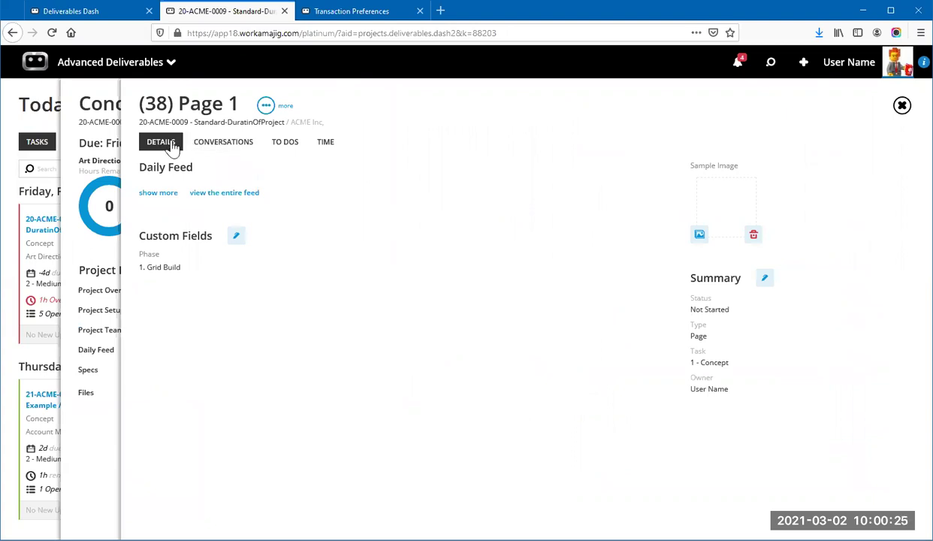
pyautogui.click(214, 146)
pyautogui.click(283, 151)
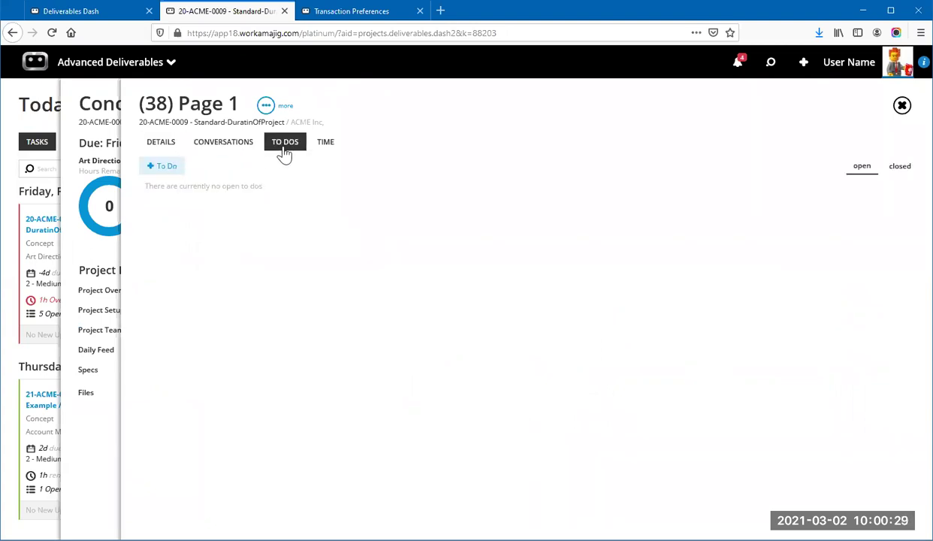
pyautogui.click(318, 148)
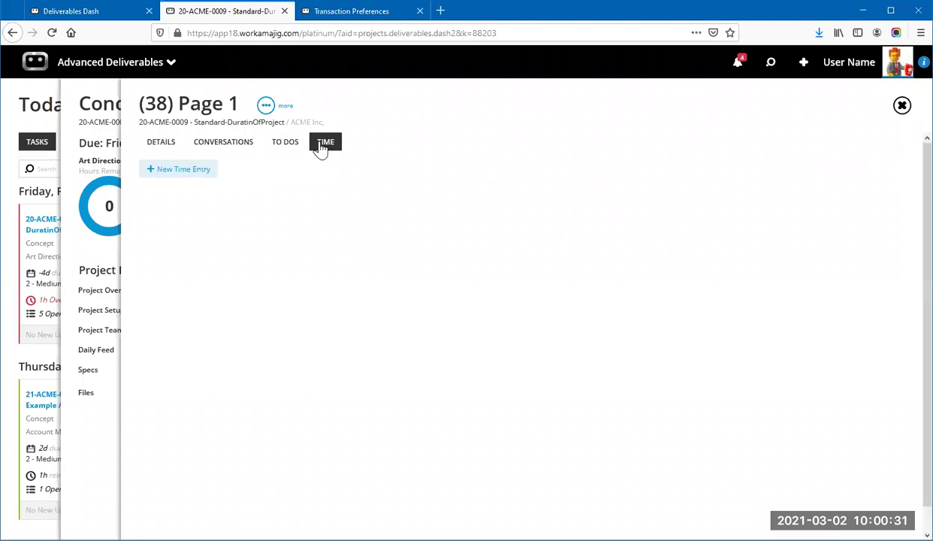
# Enable Show Review Rounds in the company default deliverable settings, save with the display options reset, and return to the Concept task
pyautogui.click(265, 107)
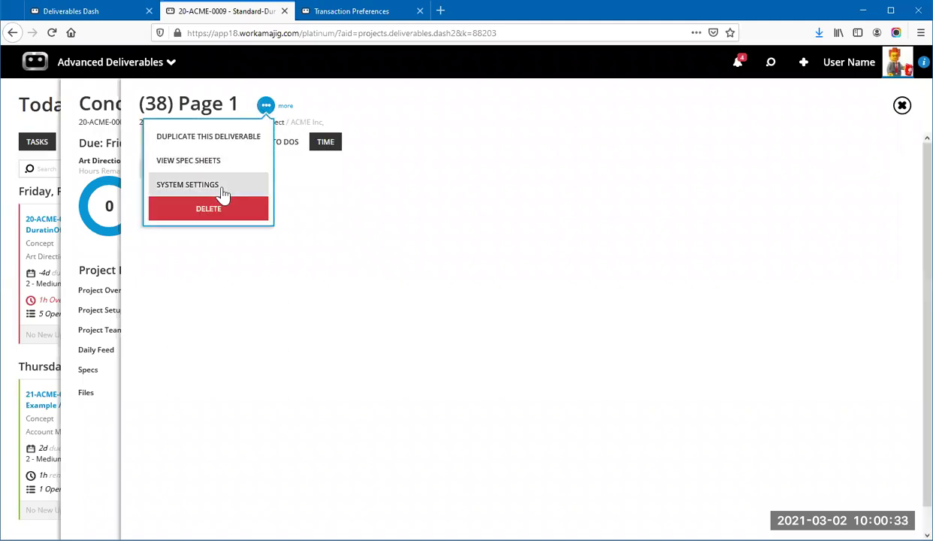
pyautogui.click(227, 195)
pyautogui.click(763, 277)
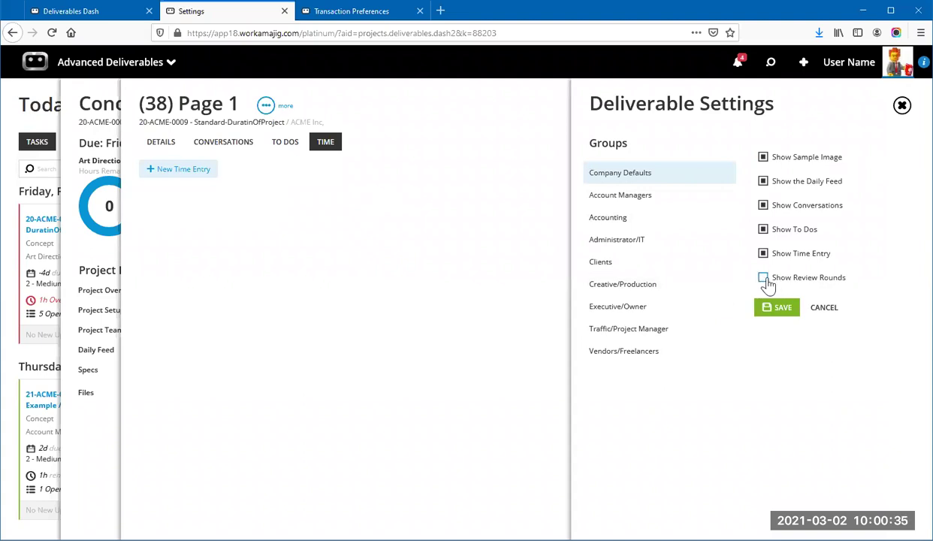
pyautogui.click(782, 308)
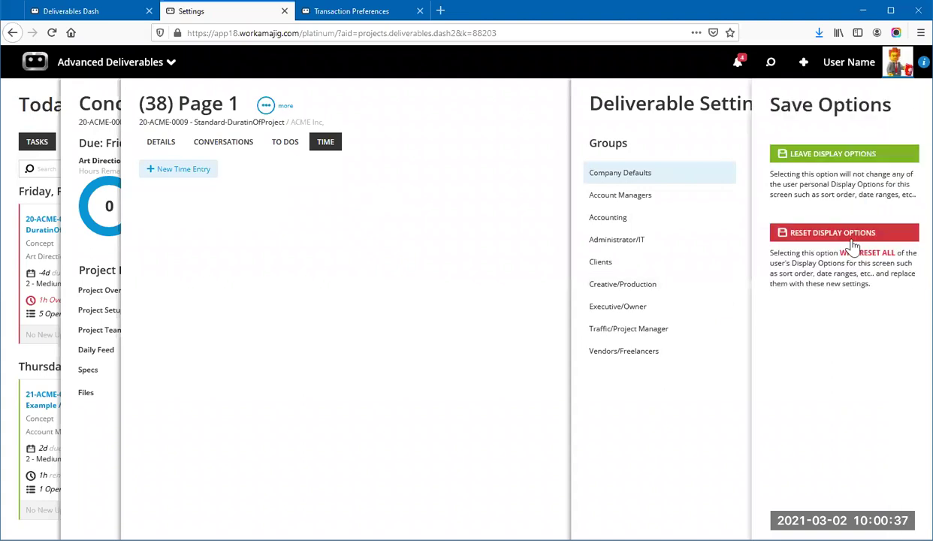
pyautogui.click(855, 239)
pyautogui.click(901, 106)
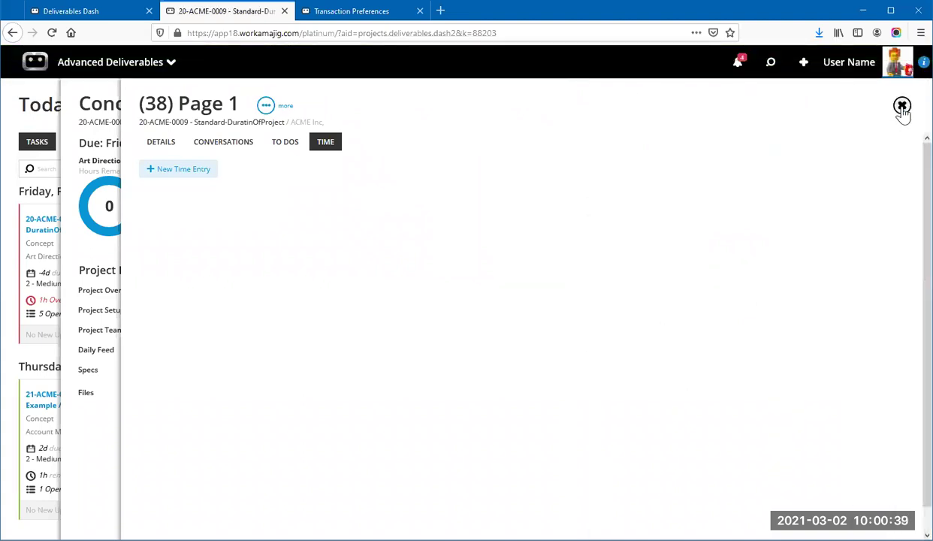
pyautogui.click(902, 106)
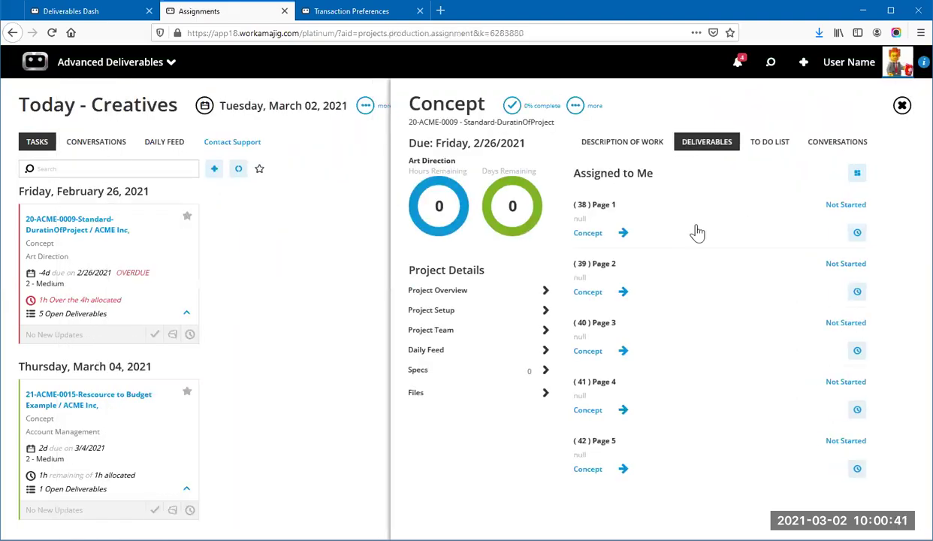
# Create a new review round for the Concept task's deliverable Page 1
pyautogui.click(697, 233)
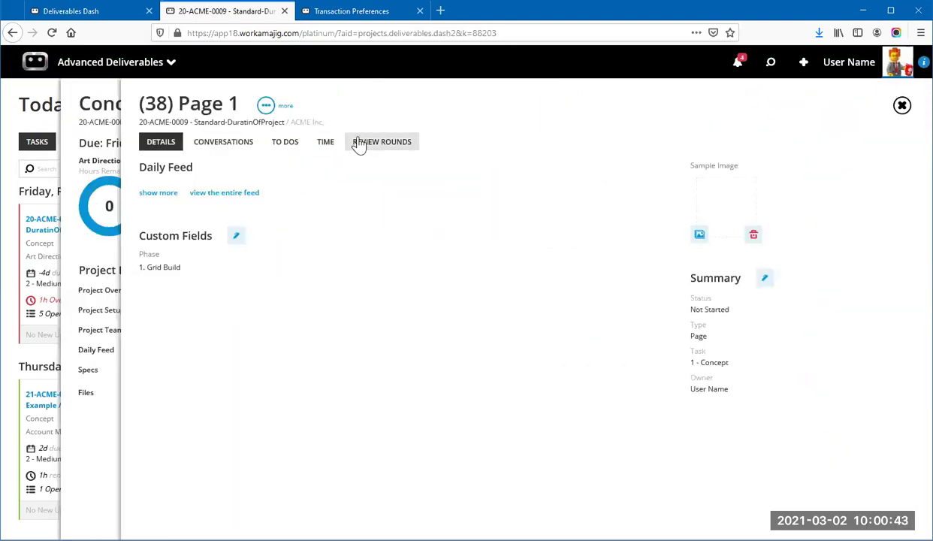
pyautogui.click(361, 144)
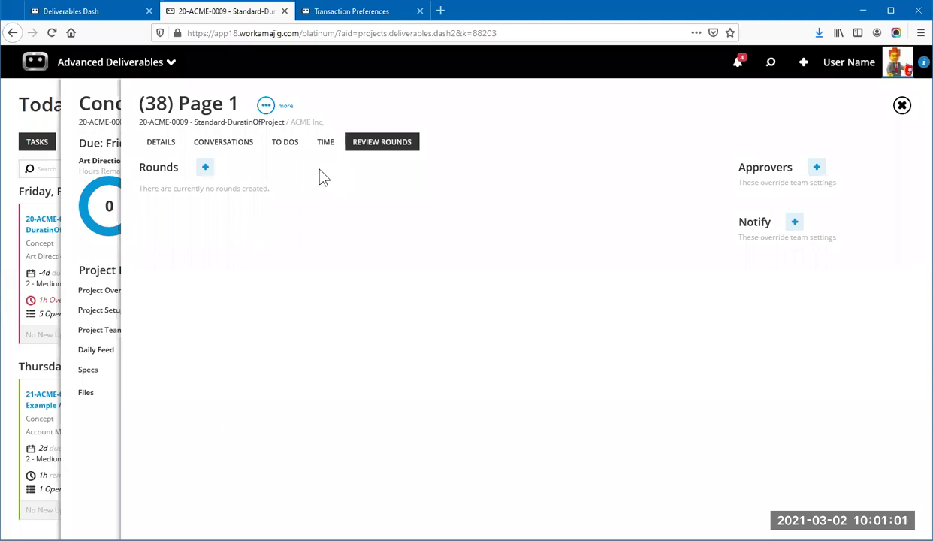
pyautogui.click(158, 145)
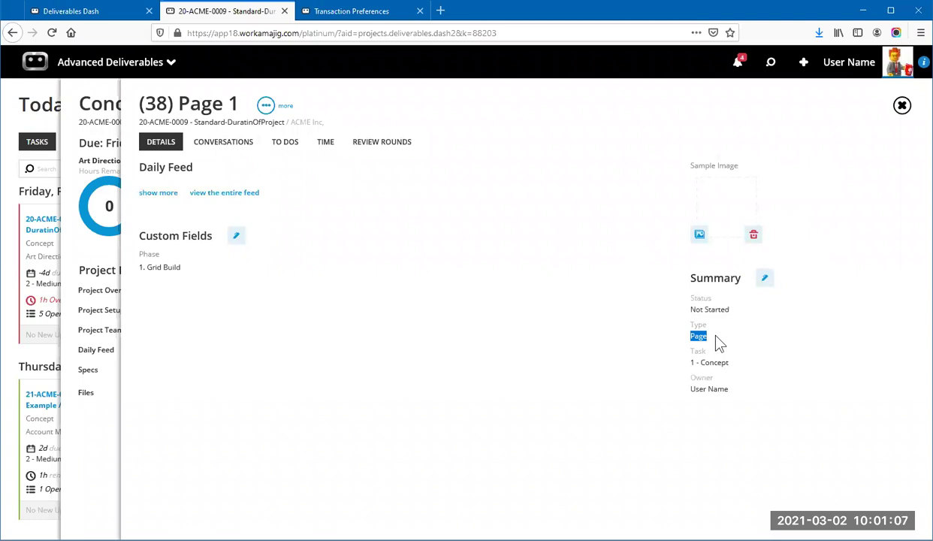
pyautogui.click(406, 147)
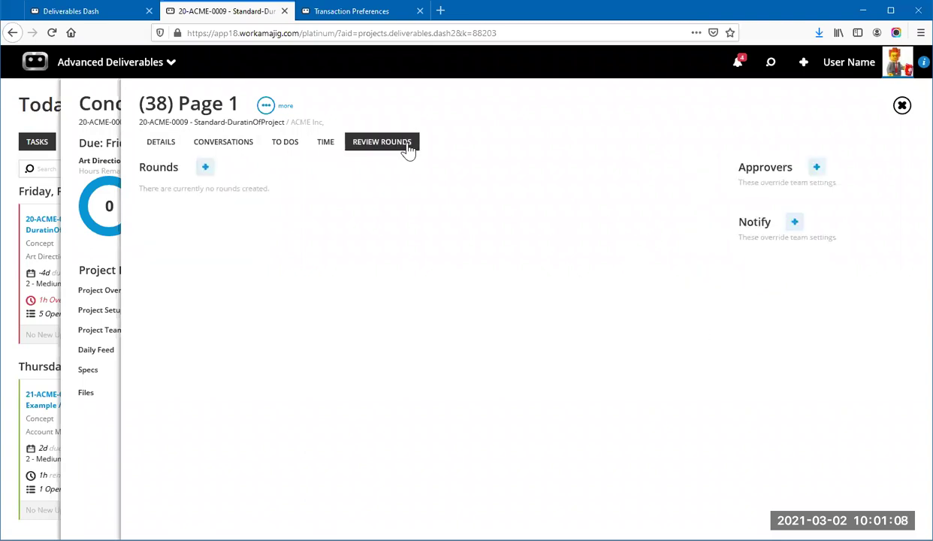
pyautogui.click(205, 170)
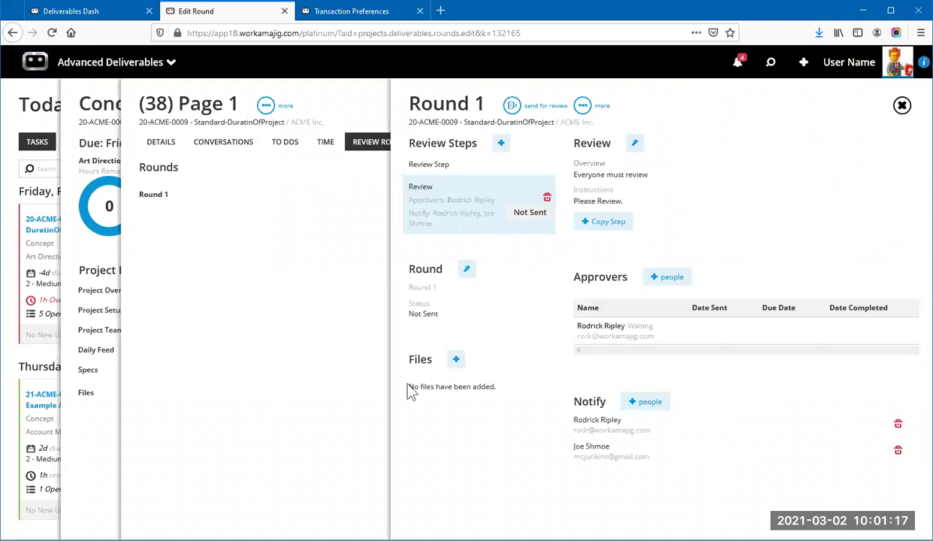
# Attach the existing file V1.jpg to Round 1
pyautogui.click(455, 359)
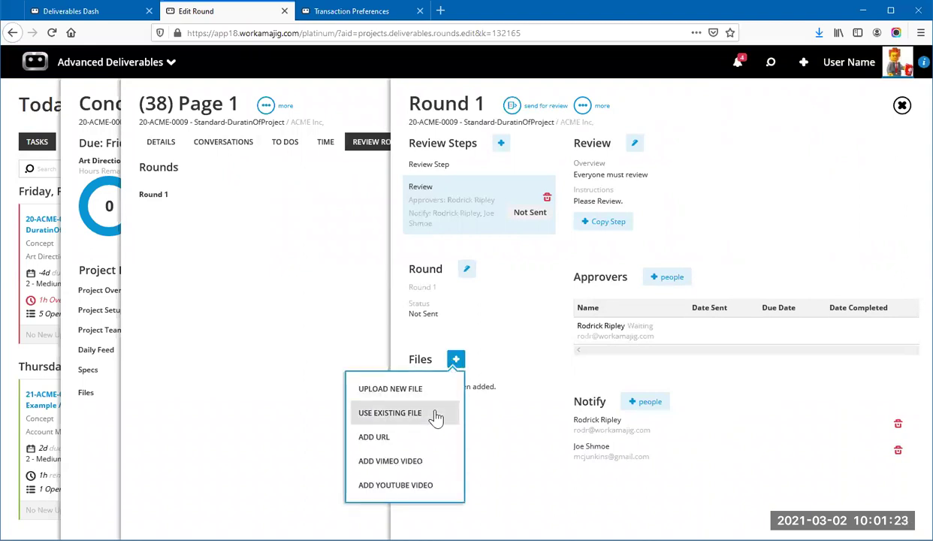
pyautogui.click(437, 418)
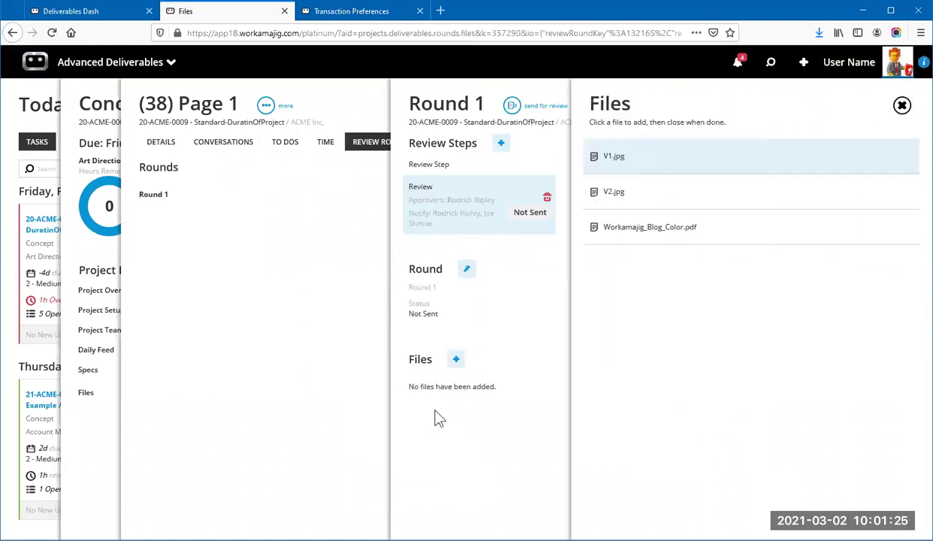
pyautogui.click(656, 157)
pyautogui.click(903, 106)
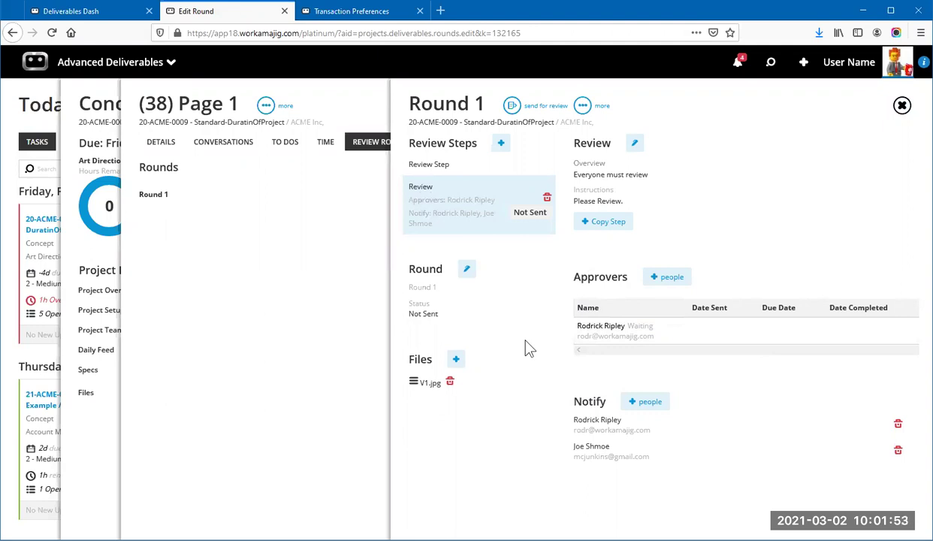
# Send Round 1 of Page 1 for review and return to the Concept task's deliverables
pyautogui.click(512, 106)
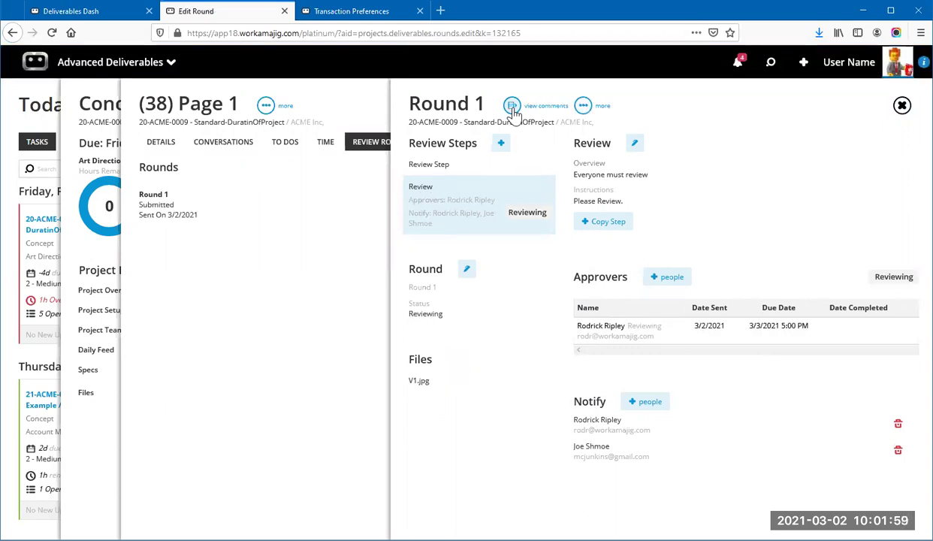
pyautogui.click(901, 105)
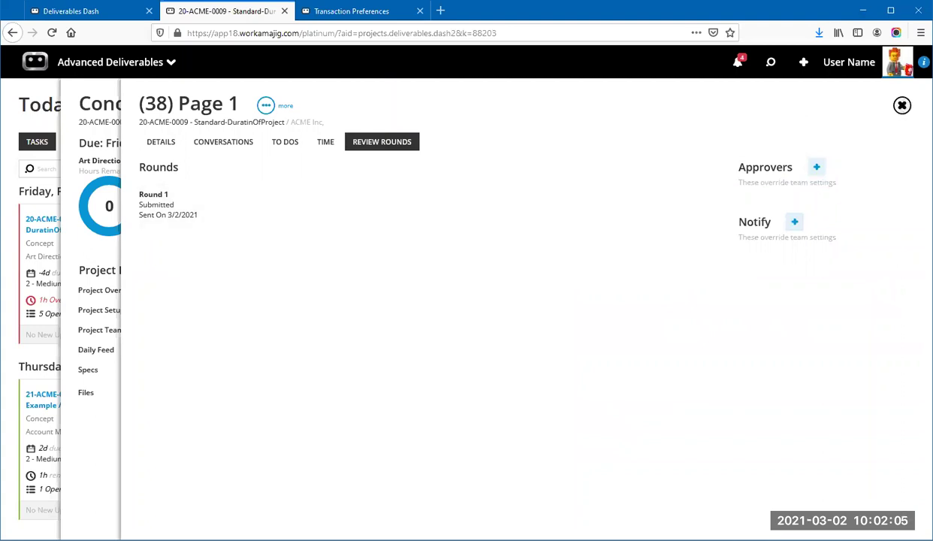
pyautogui.click(902, 106)
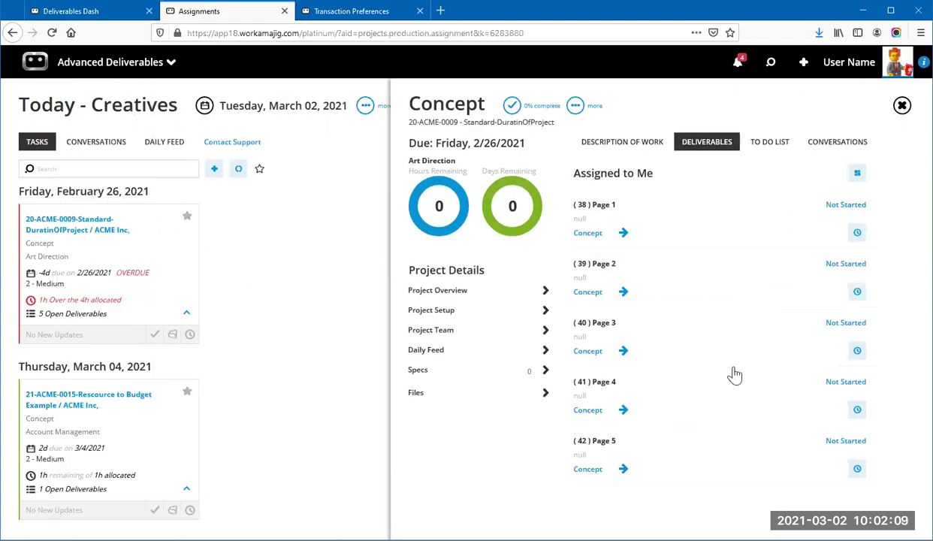
# Advance deliverable Page 1 from Concept to the Copy task and refresh the Today - Creatives page
pyautogui.click(137, 286)
pyautogui.click(624, 234)
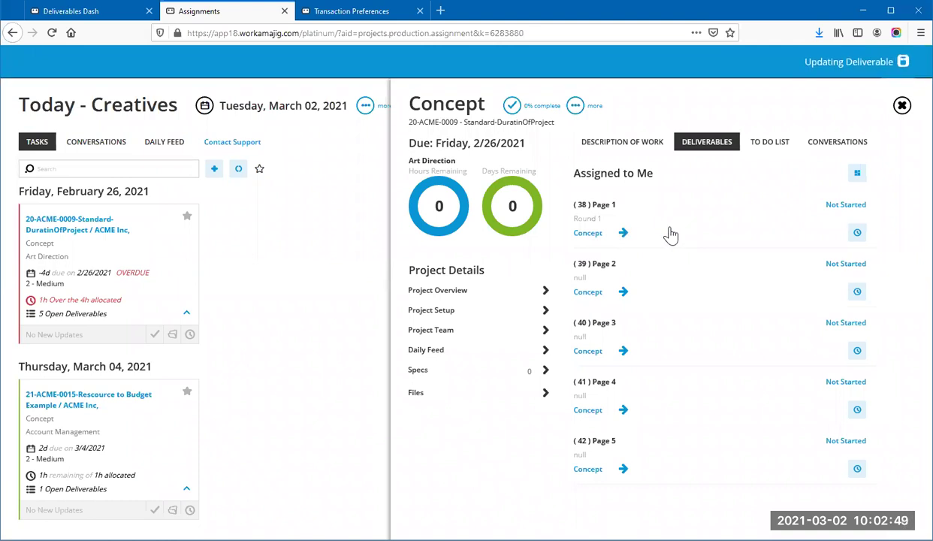
pyautogui.click(240, 172)
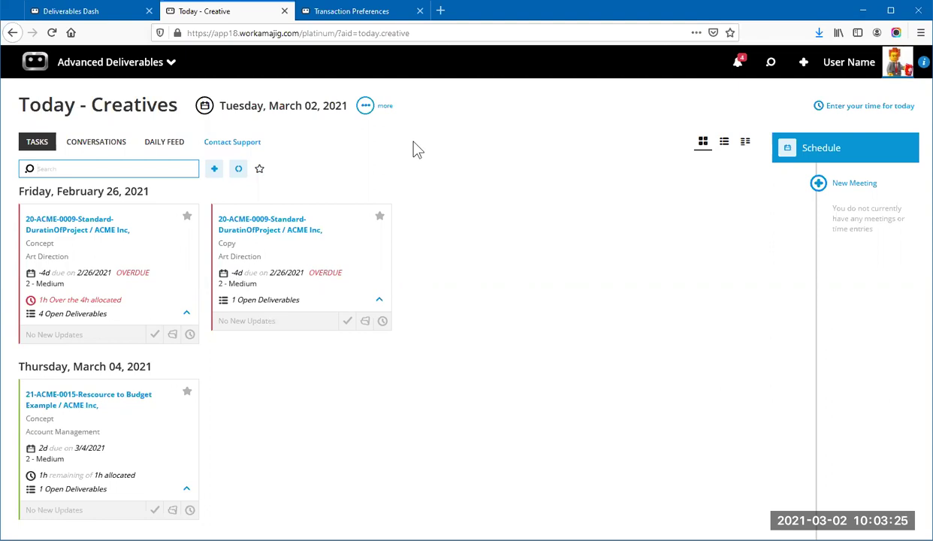
# Reopen the 20-ACME-0009 deliverables board from the Projects list and open the review comments of Page 1's Round 1
pyautogui.click(104, 19)
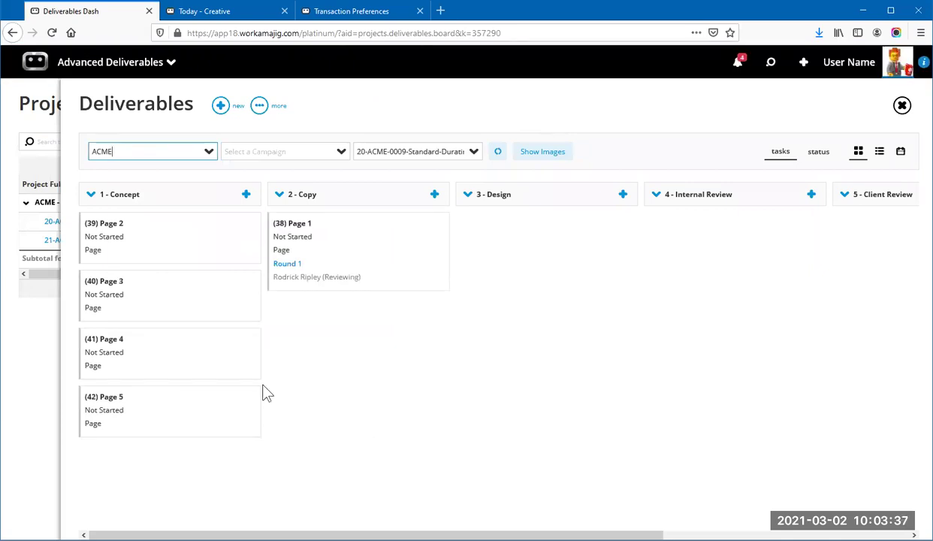
pyautogui.click(30, 347)
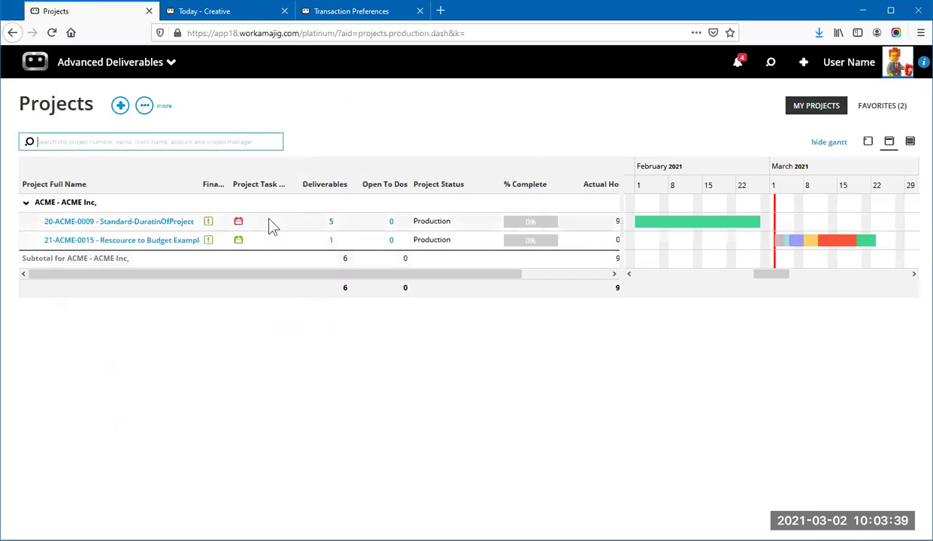
pyautogui.click(331, 224)
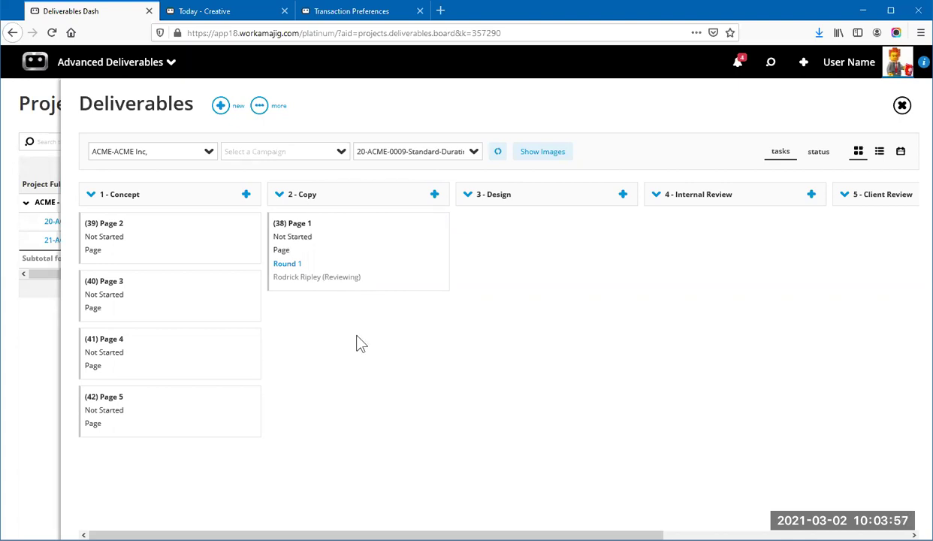
pyautogui.click(339, 252)
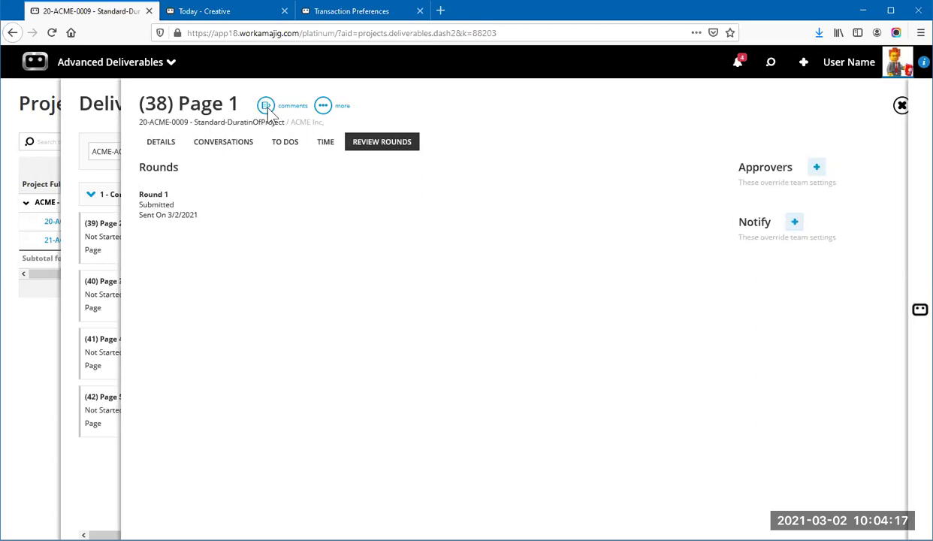
pyautogui.click(266, 106)
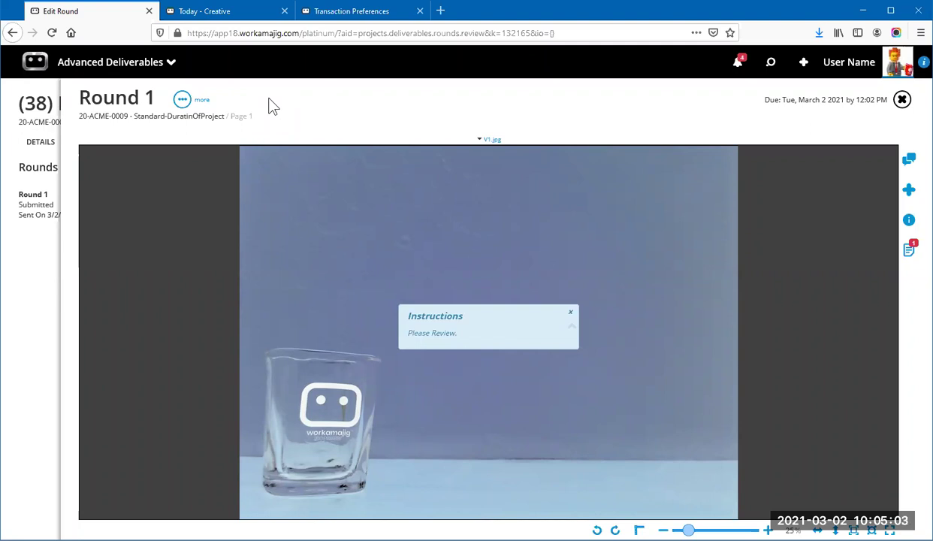
# In the company default review settings, disable Show Approved with Changes as a decision, enable Use Advanced Tools, and save leaving display options
pyautogui.click(184, 105)
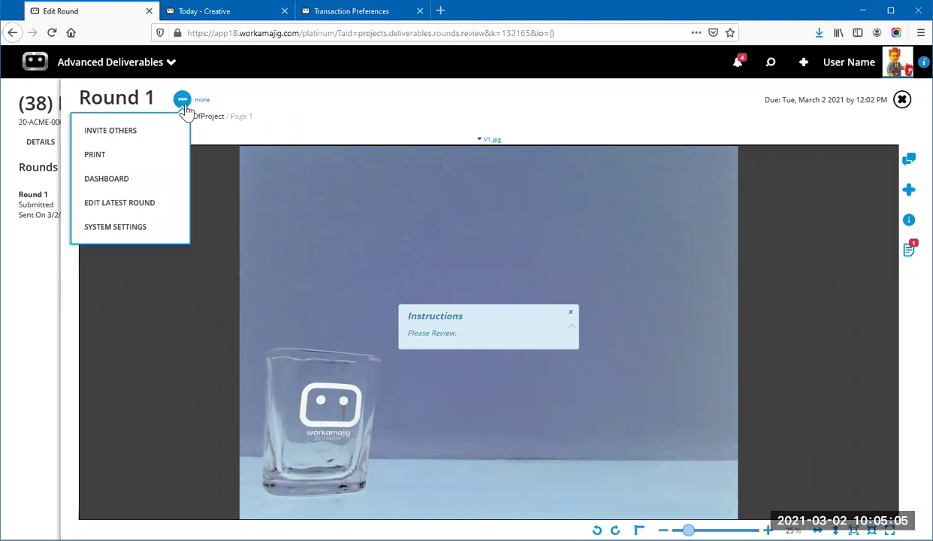
pyautogui.click(155, 226)
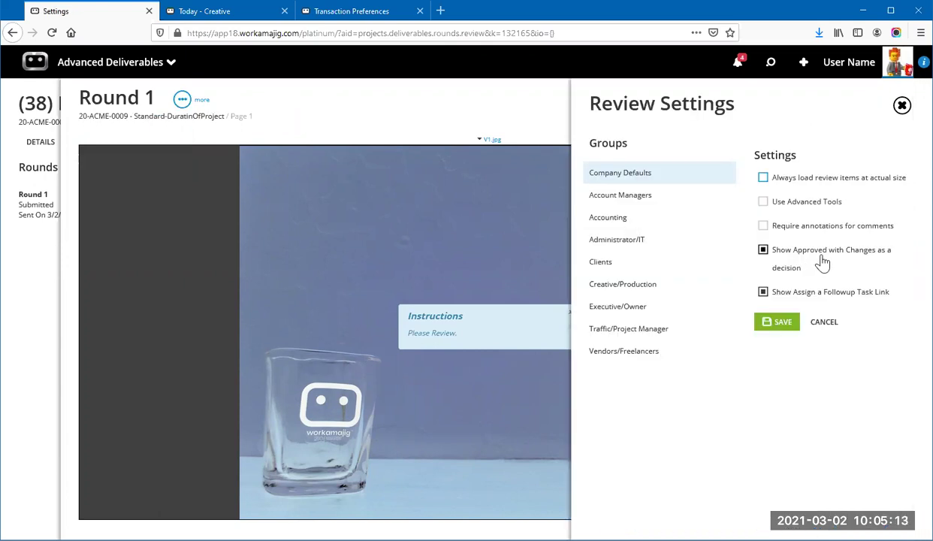
pyautogui.click(765, 252)
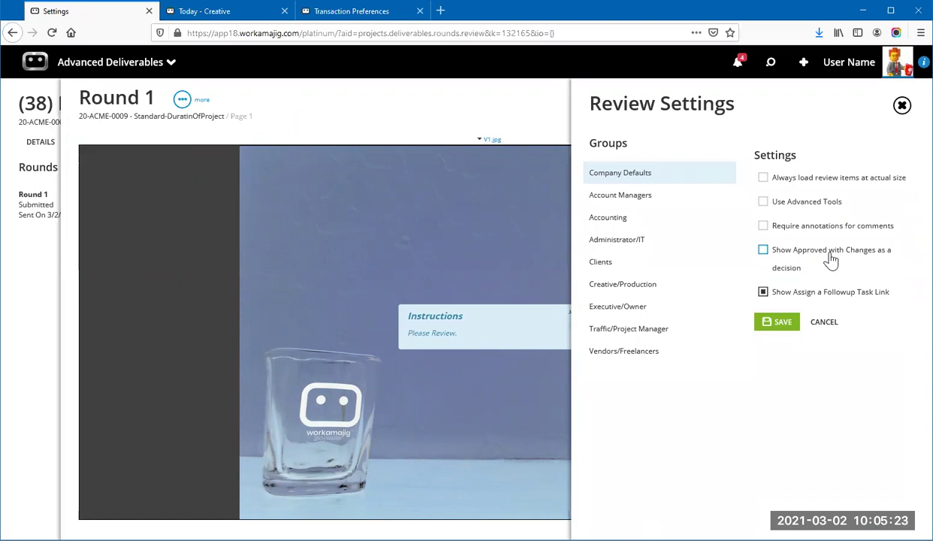
pyautogui.click(764, 203)
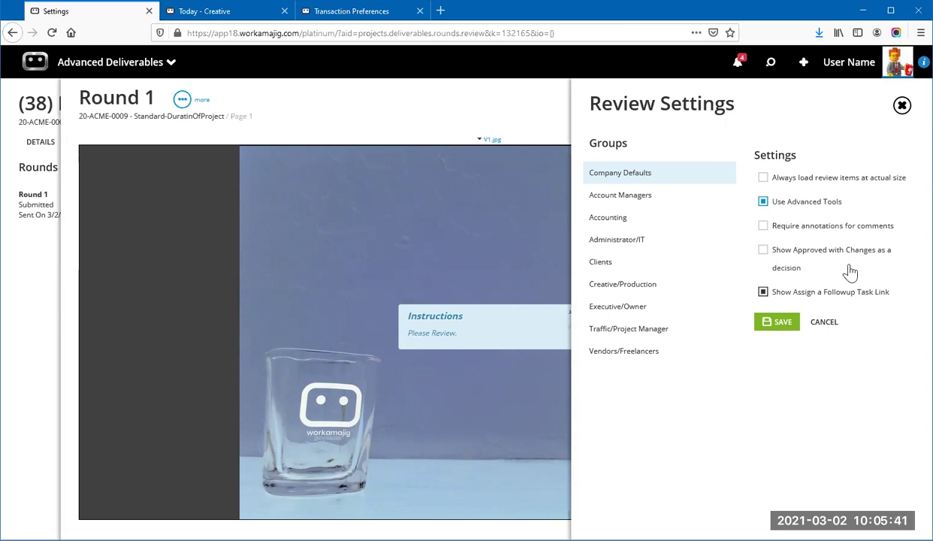
pyautogui.click(784, 331)
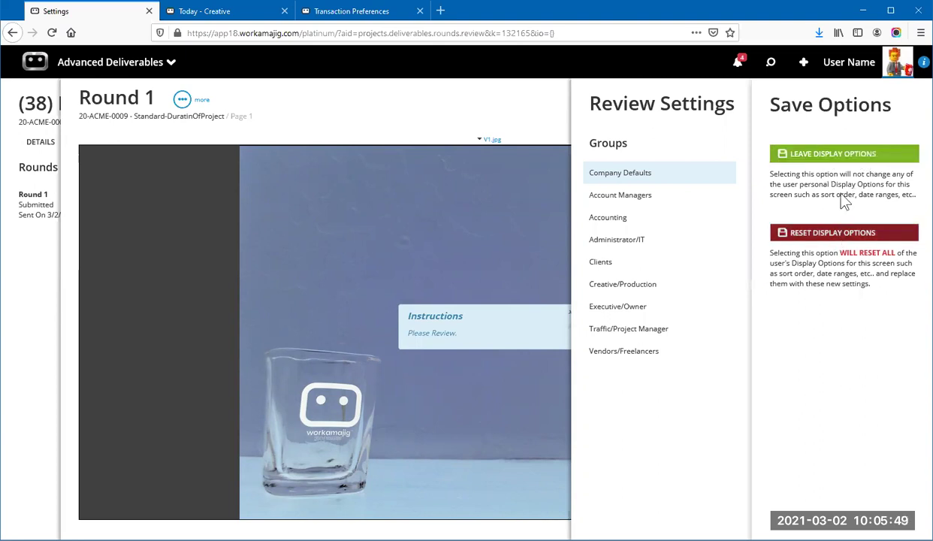
pyautogui.click(845, 155)
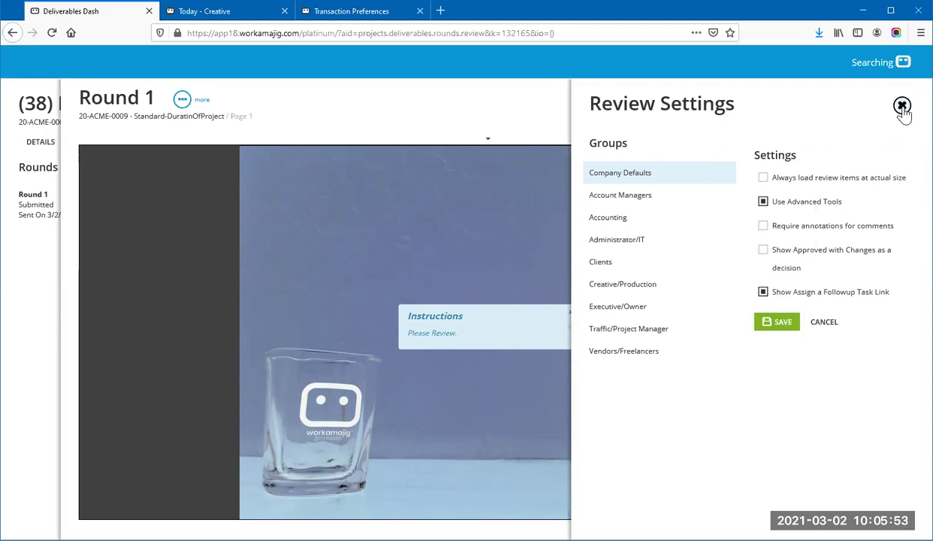
pyautogui.click(902, 107)
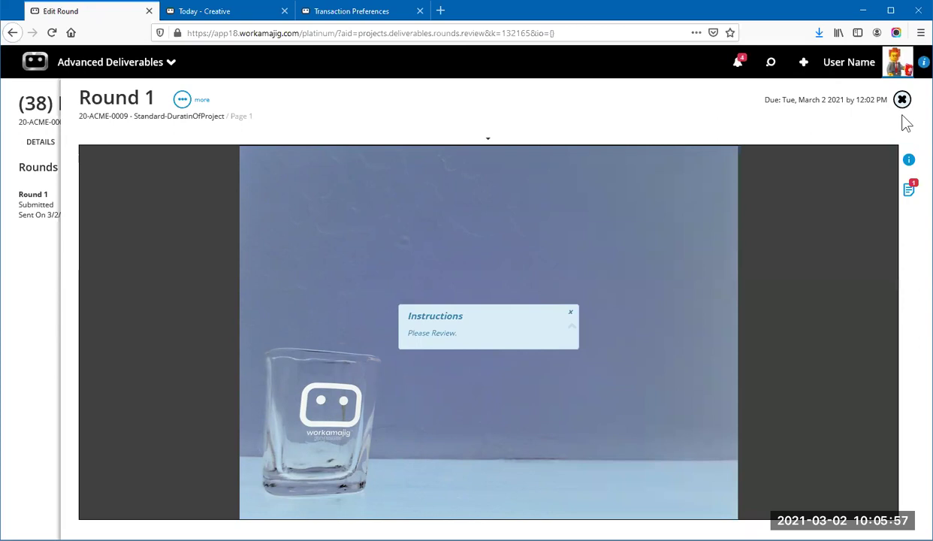
# Reopen Round 1's review and save the comment "Make the glass bigger" with a rectangle outline around the glass on V1.jpg
pyautogui.click(36, 200)
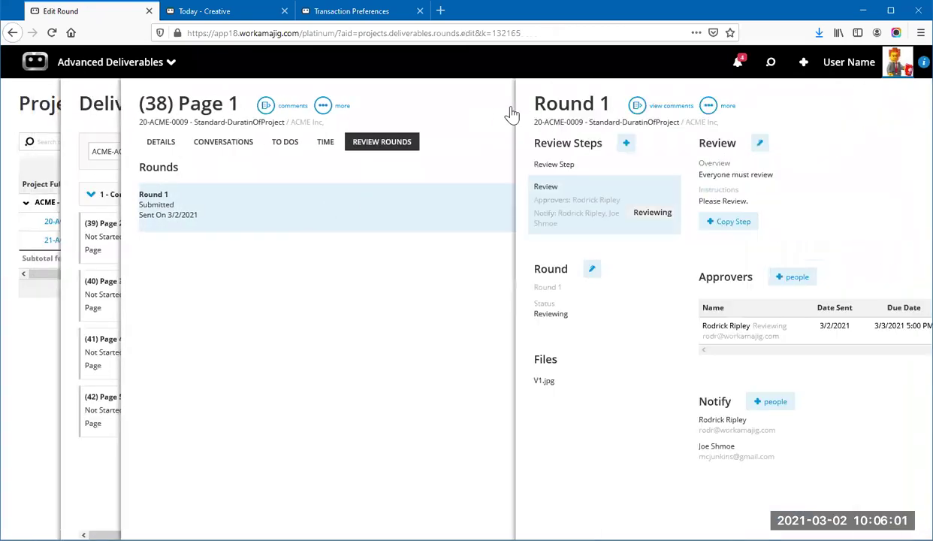
pyautogui.click(510, 105)
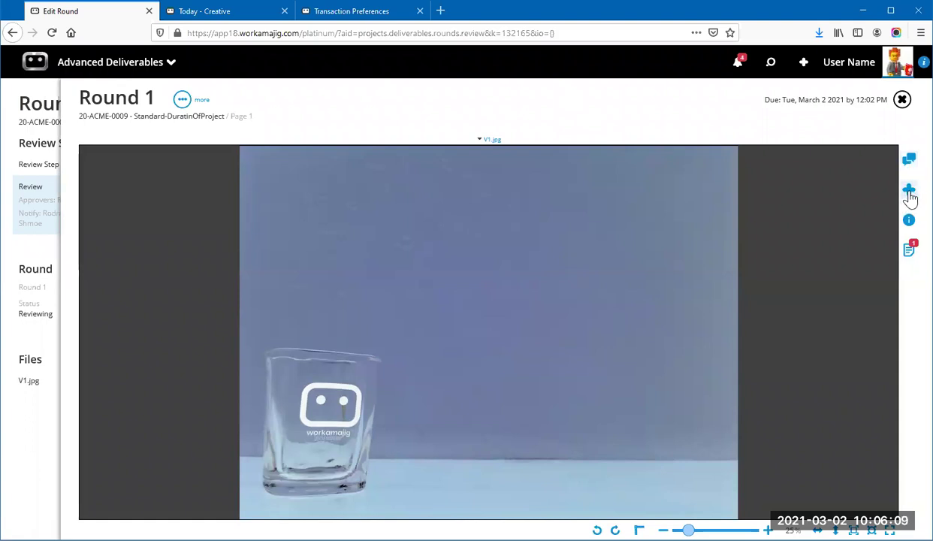
pyautogui.click(910, 191)
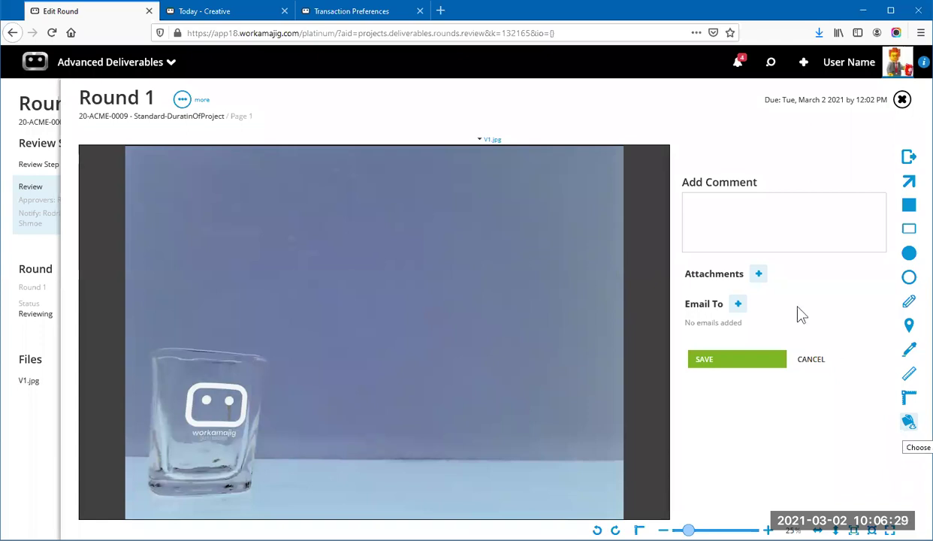
pyautogui.click(762, 217)
pyautogui.write('Make')
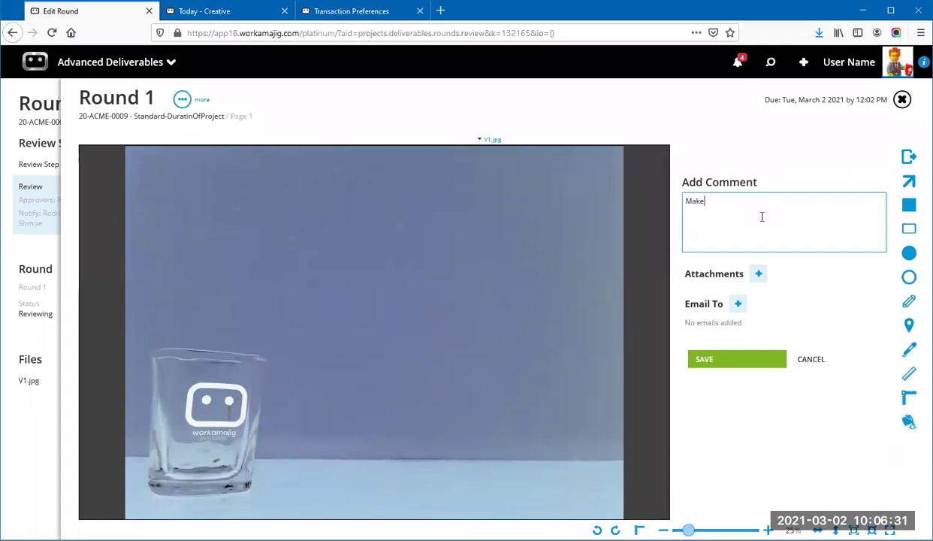
pyautogui.write(' the glass bigger')
pyautogui.click(910, 232)
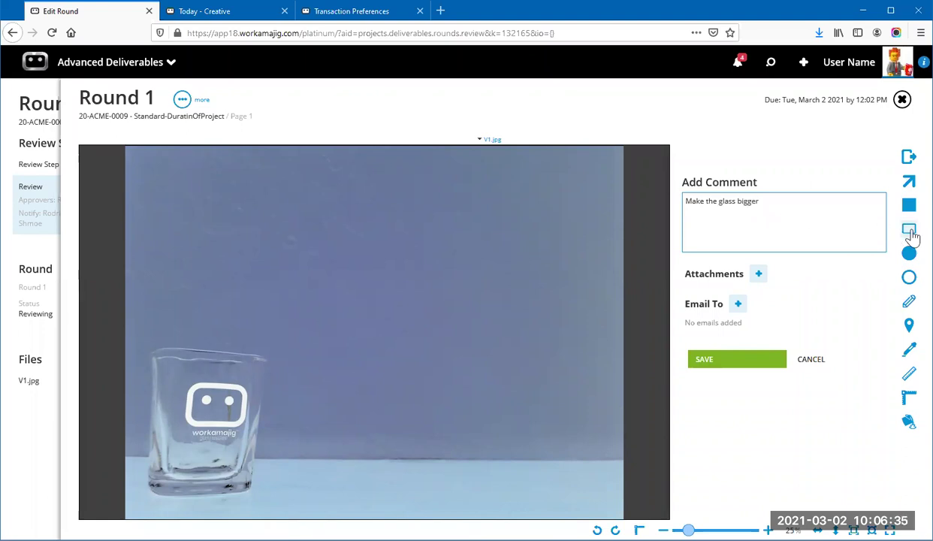
pyautogui.moveTo(126, 304)
pyautogui.mouseDown()
pyautogui.moveTo(211, 487)
pyautogui.moveTo(293, 508)
pyautogui.mouseUp()
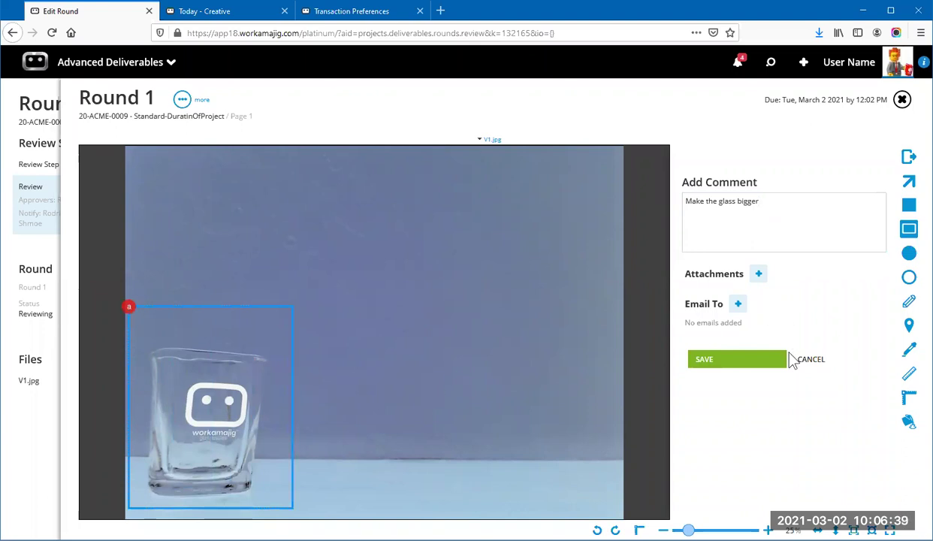
pyautogui.click(741, 364)
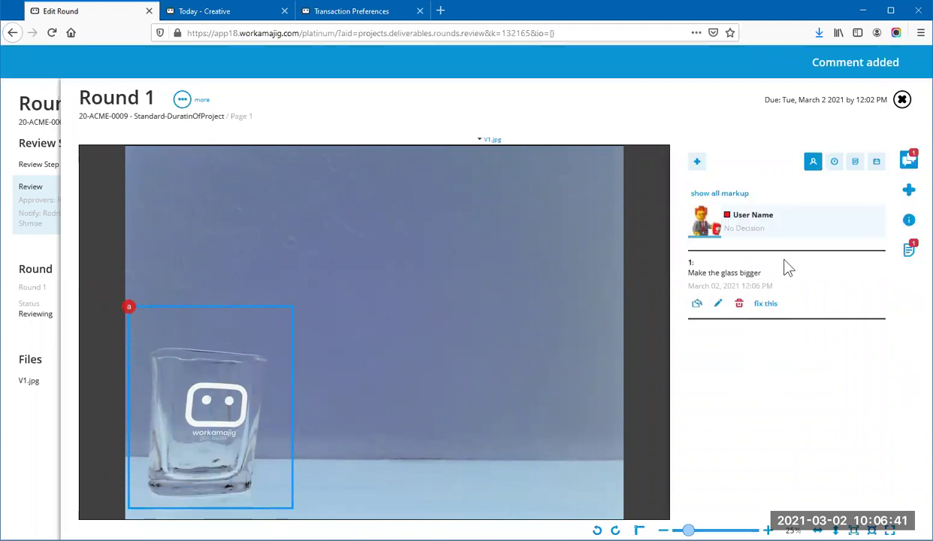
# Add and save the comment "Move right" on V1.jpg with an arrow from the glass logo toward the right half of the image
pyautogui.click(696, 162)
pyautogui.click(746, 224)
pyautogui.write('Move r')
pyautogui.press('BackSpace')
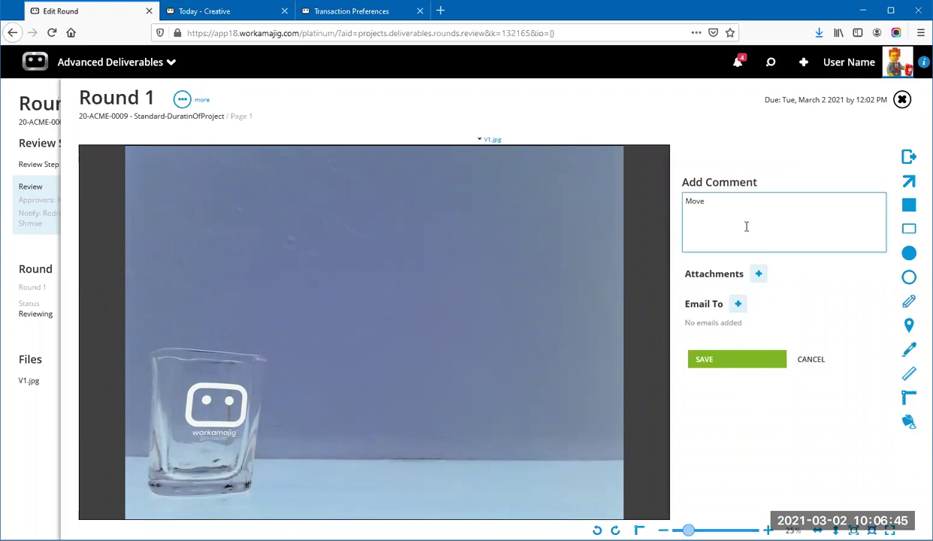
pyautogui.write('right')
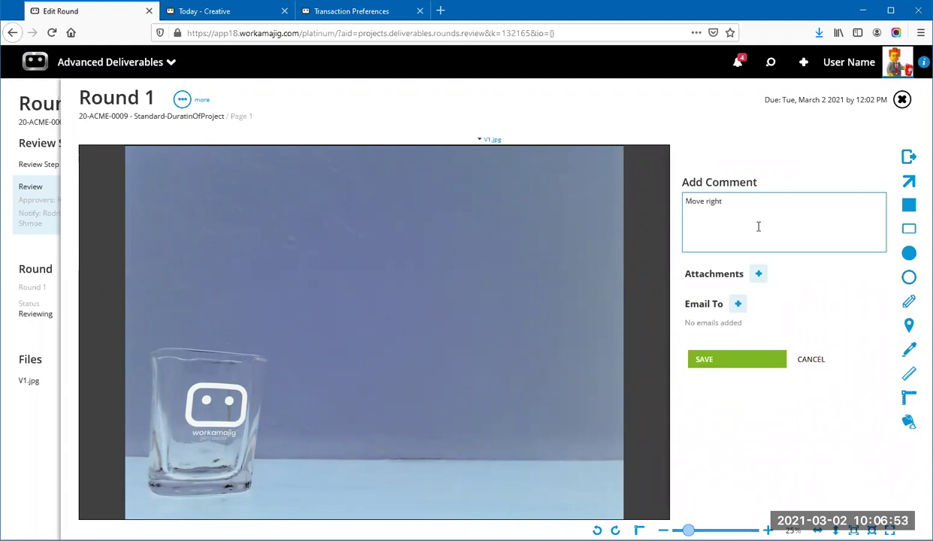
pyautogui.click(910, 183)
pyautogui.moveTo(217, 416); pyautogui.dragTo(507, 394)
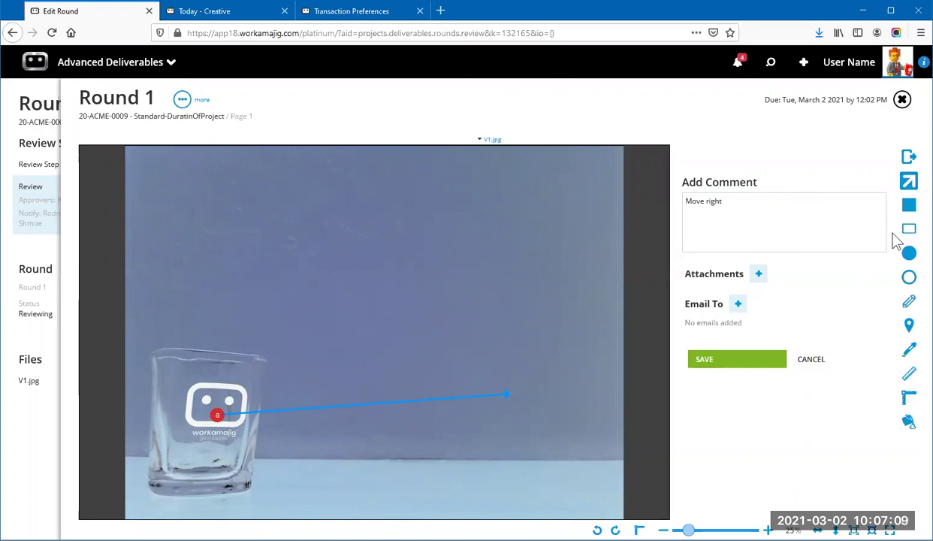
pyautogui.click(737, 361)
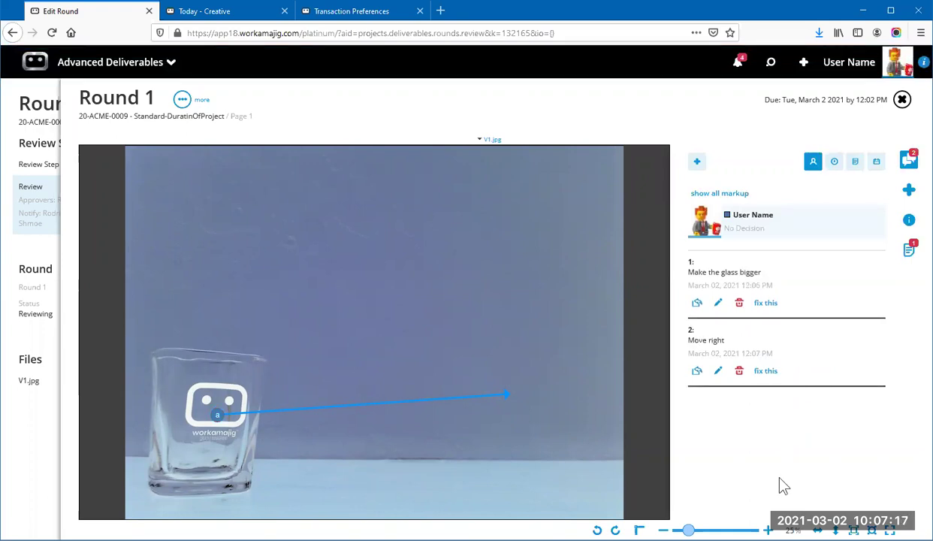
# Flag the comments "Make the glass bigger" and "Move right" as items to fix, using the existing 2-Copy task for follow-up
pyautogui.click(732, 276)
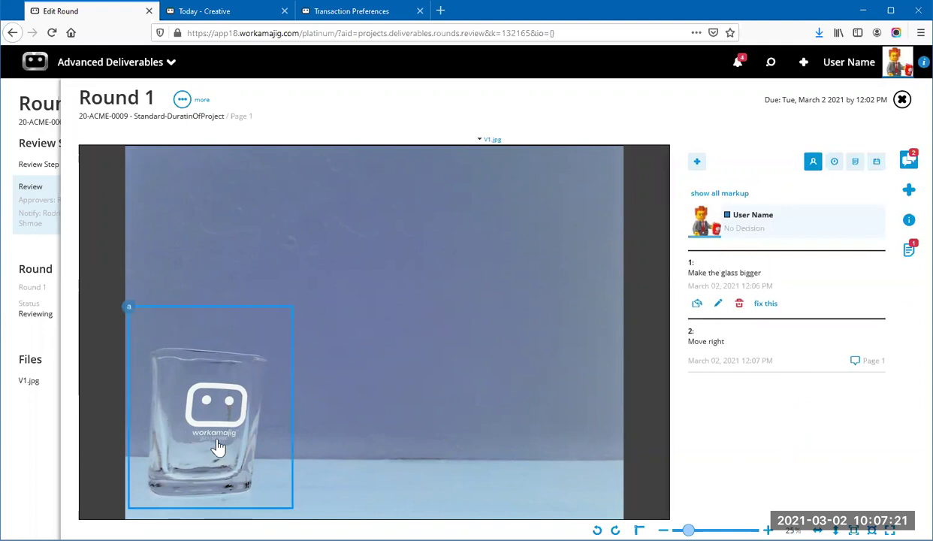
pyautogui.click(695, 346)
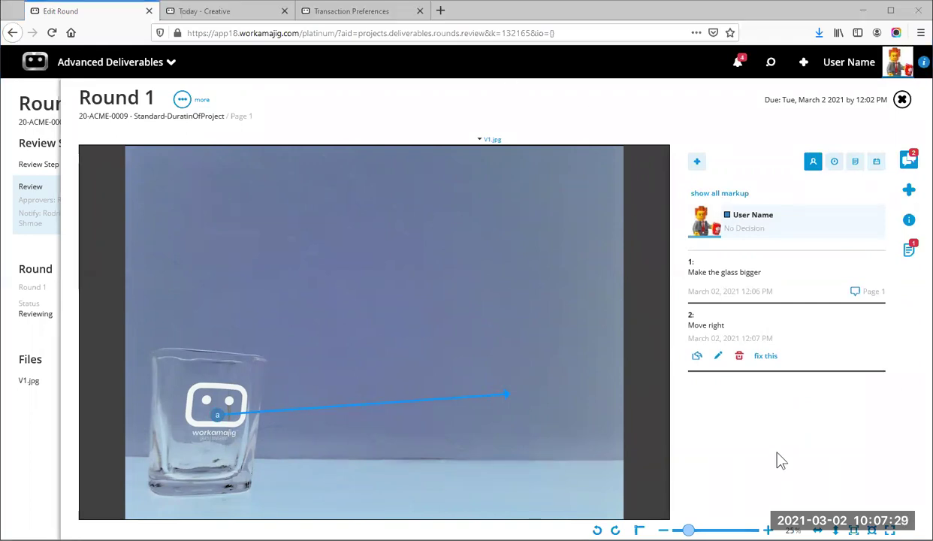
pyautogui.click(751, 277)
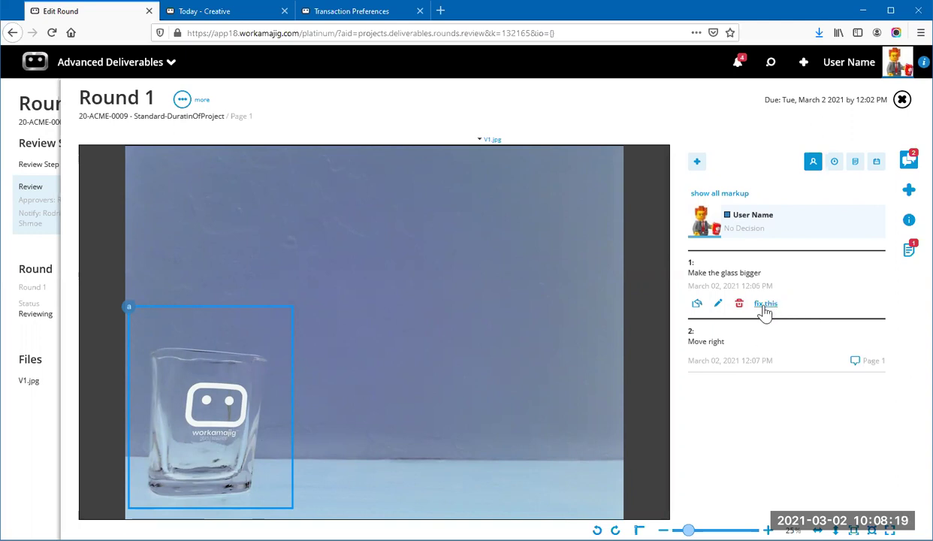
pyautogui.click(765, 307)
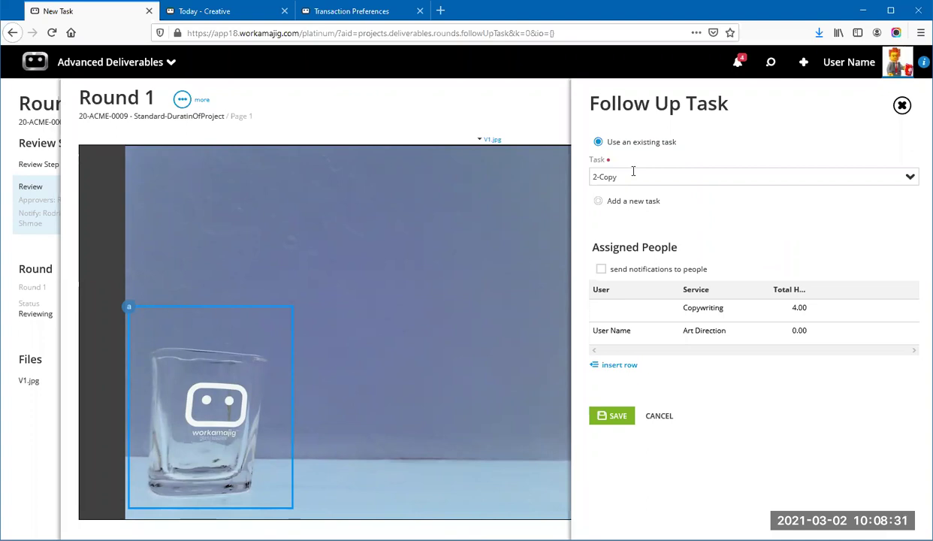
pyautogui.click(909, 178)
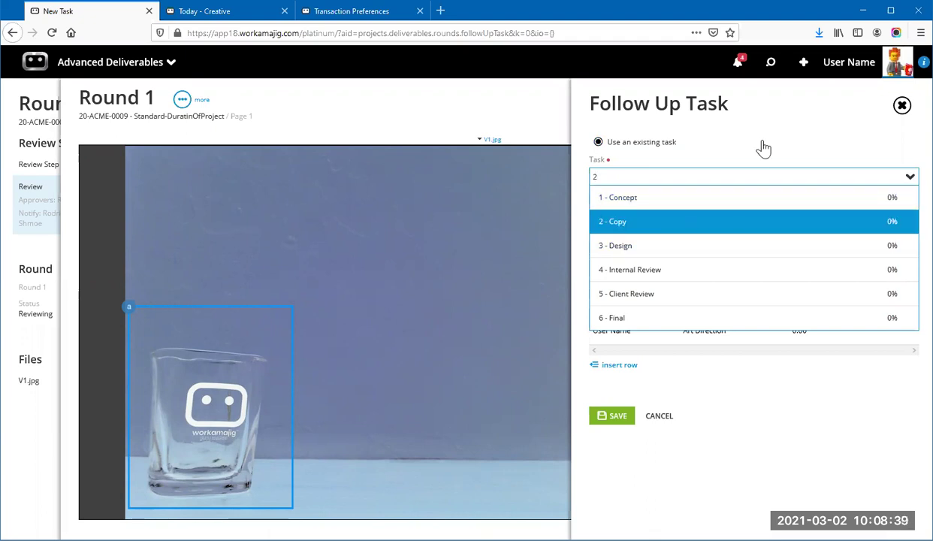
pyautogui.press('Return')
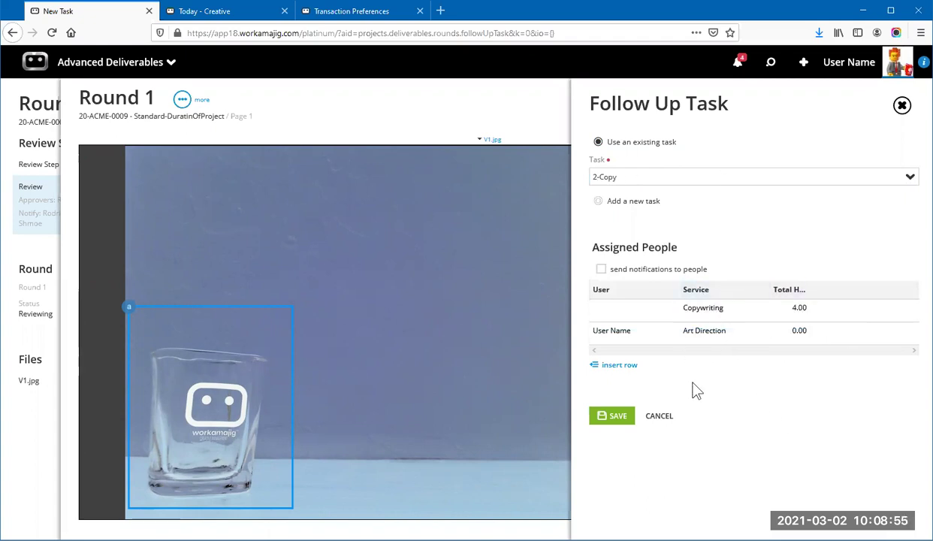
pyautogui.click(617, 418)
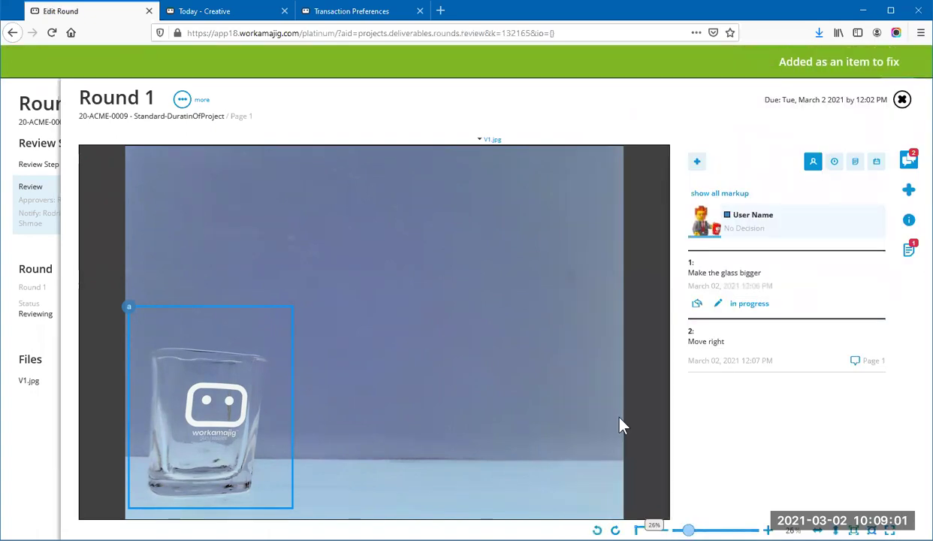
pyautogui.click(732, 343)
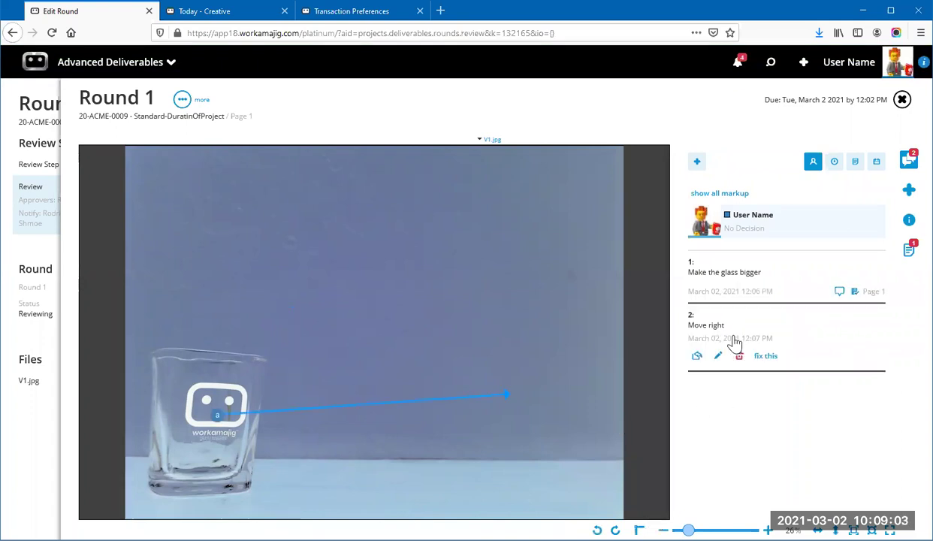
pyautogui.click(767, 358)
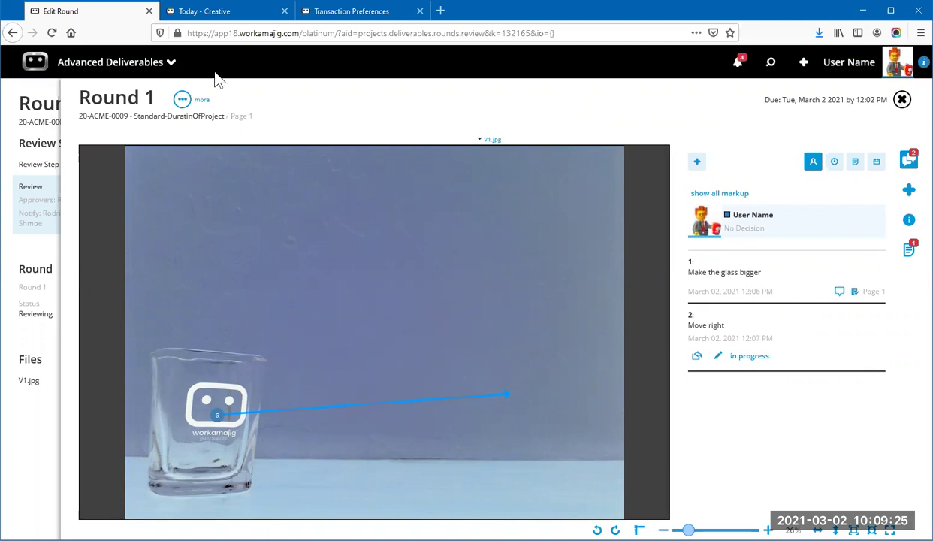
# Switch to the Today - Creatives page and refresh its task list
pyautogui.click(225, 13)
pyautogui.click(238, 169)
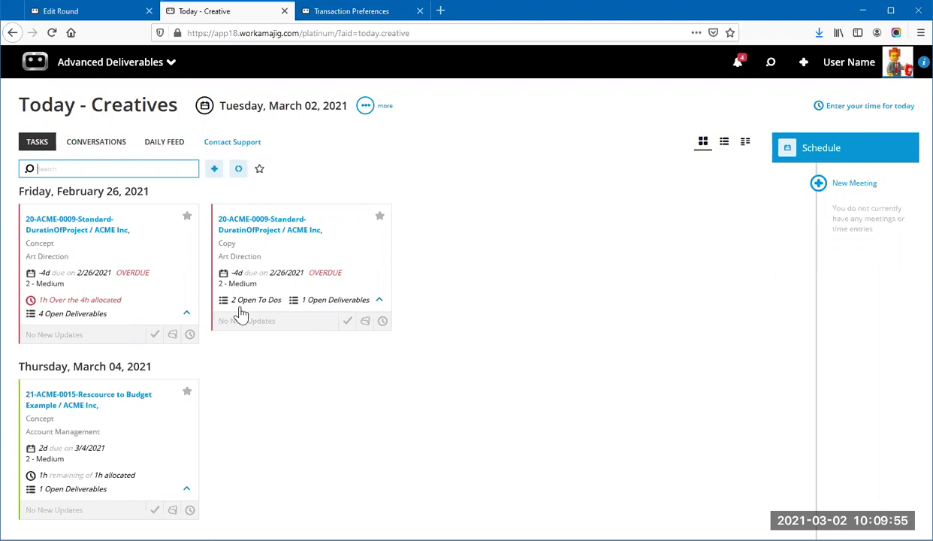
pyautogui.click(366, 107)
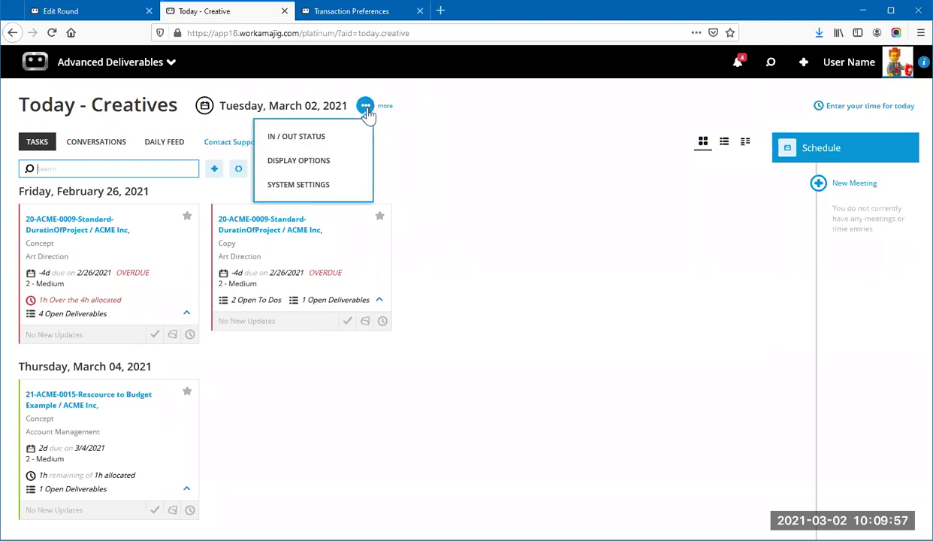
pyautogui.click(324, 184)
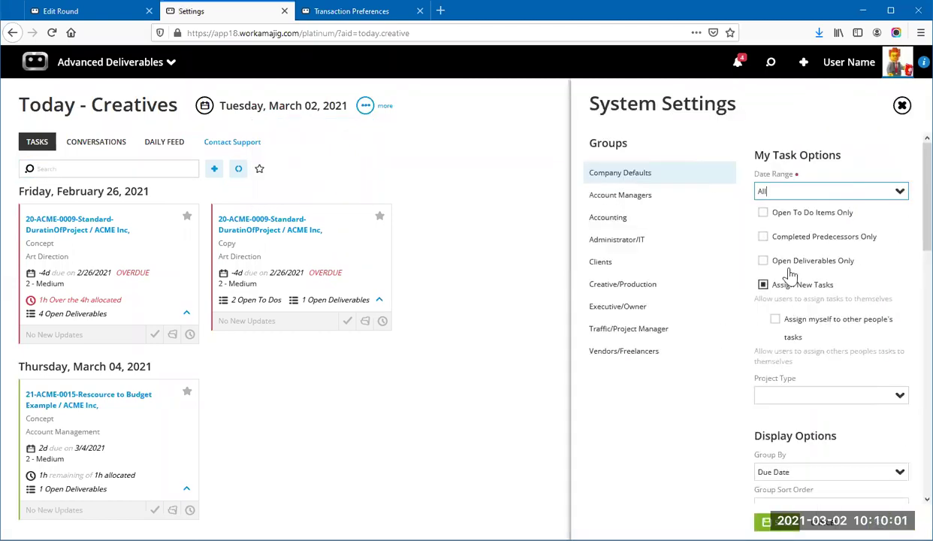
pyautogui.click(365, 101)
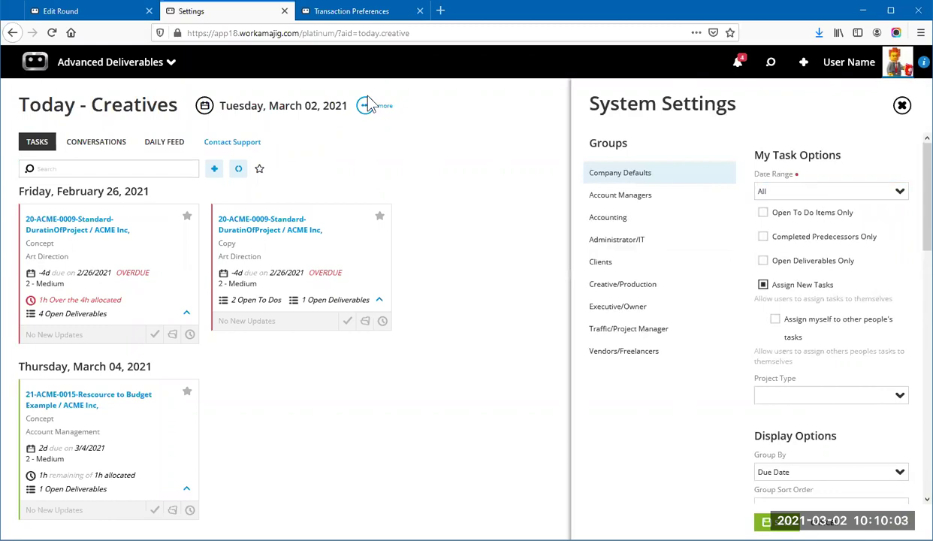
# In the Today page's display options, enable Open To Do Items Only and disable Open Deliverables Only
pyautogui.click(366, 111)
pyautogui.click(323, 156)
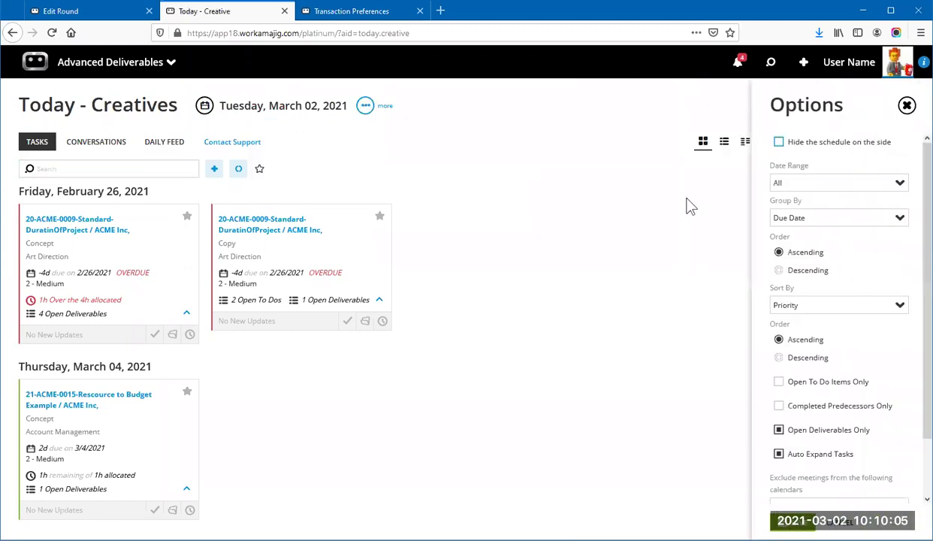
pyautogui.click(781, 383)
pyautogui.click(779, 431)
pyautogui.click(558, 296)
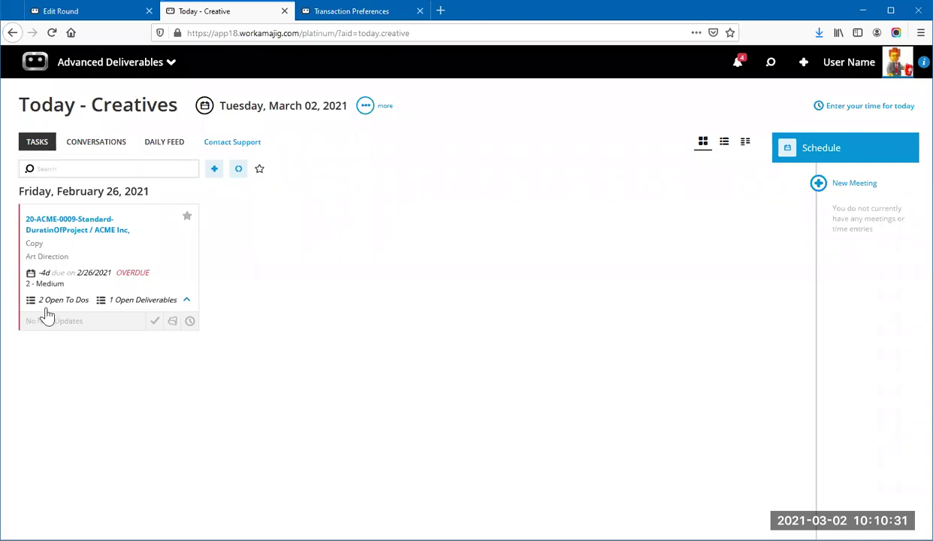
# Open the "Make the glass bigger" to-do from the Copy task's to-do list and view its markup in Round 1
pyautogui.click(90, 280)
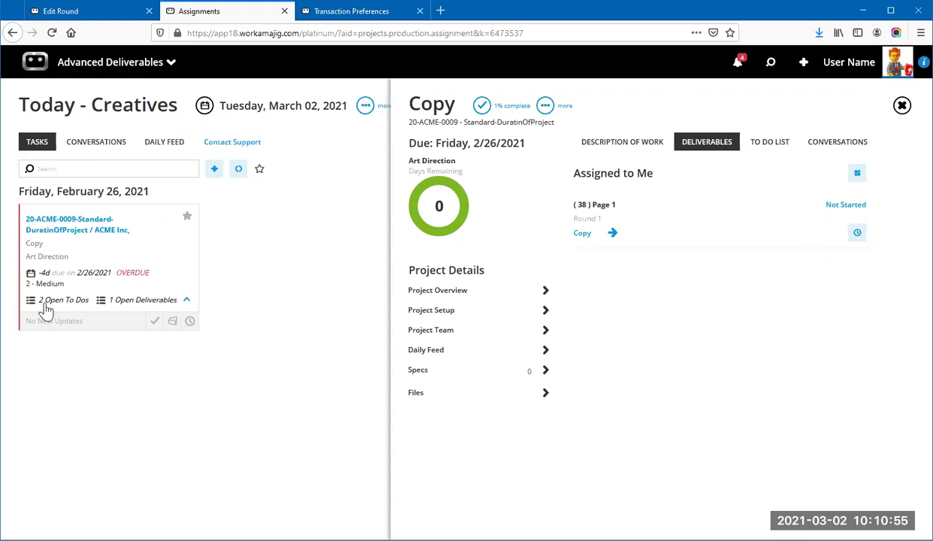
pyautogui.click(768, 144)
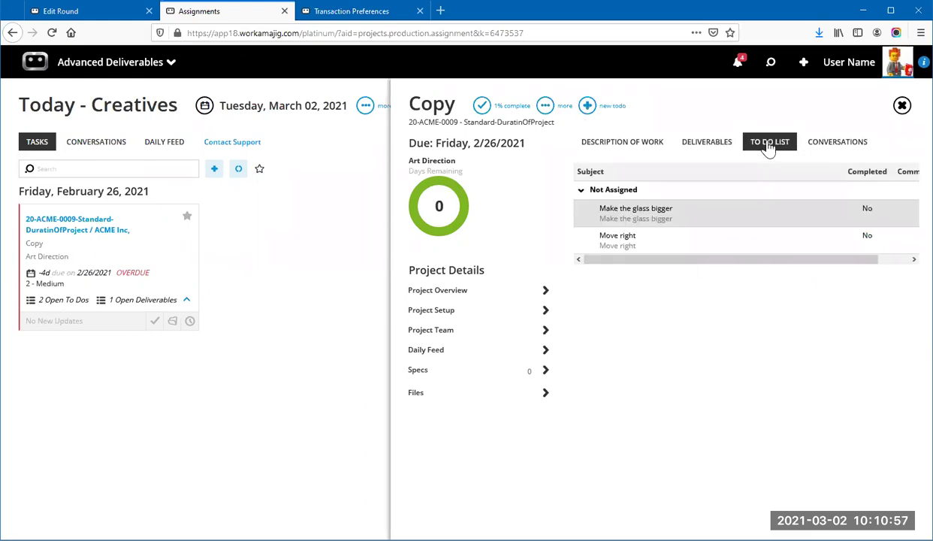
pyautogui.click(658, 220)
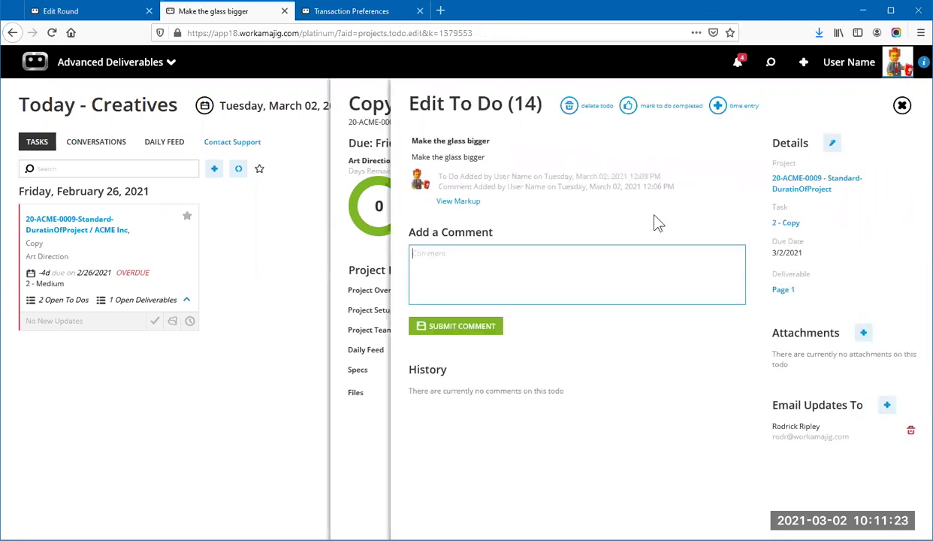
pyautogui.tripleClick(449, 157)
pyautogui.click(599, 282)
pyautogui.click(459, 202)
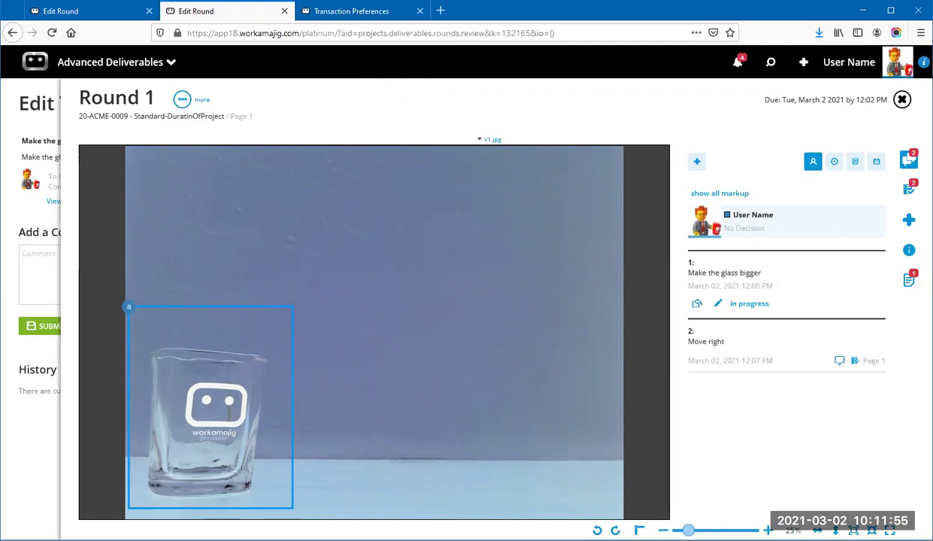
pyautogui.click(901, 100)
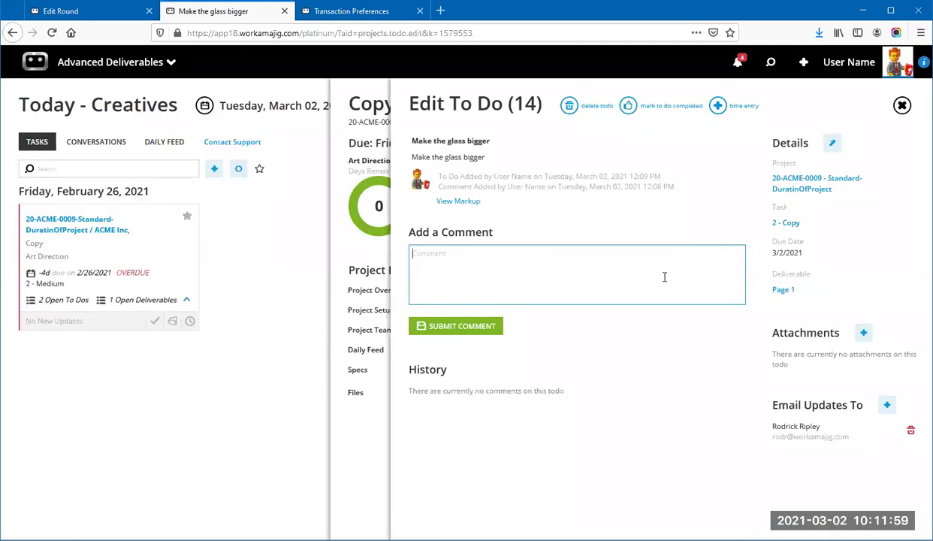
# Mark the "Make the glass bigger" to-do as completed and view the "Move right" to-do's details
pyautogui.click(629, 109)
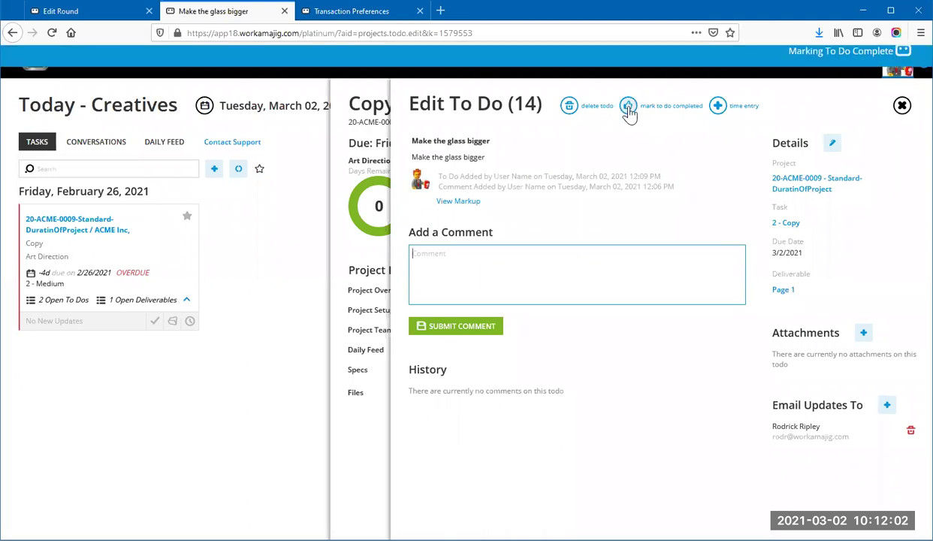
pyautogui.click(903, 107)
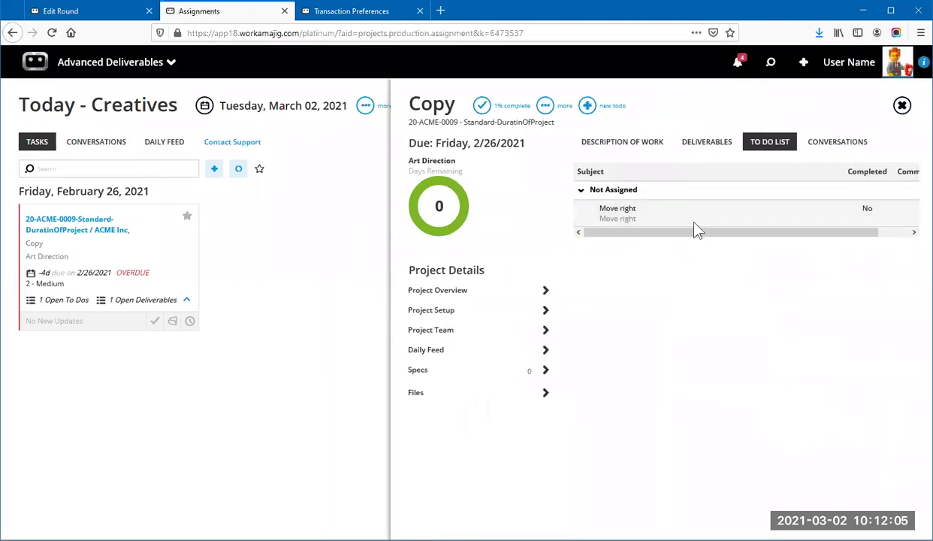
pyautogui.click(664, 220)
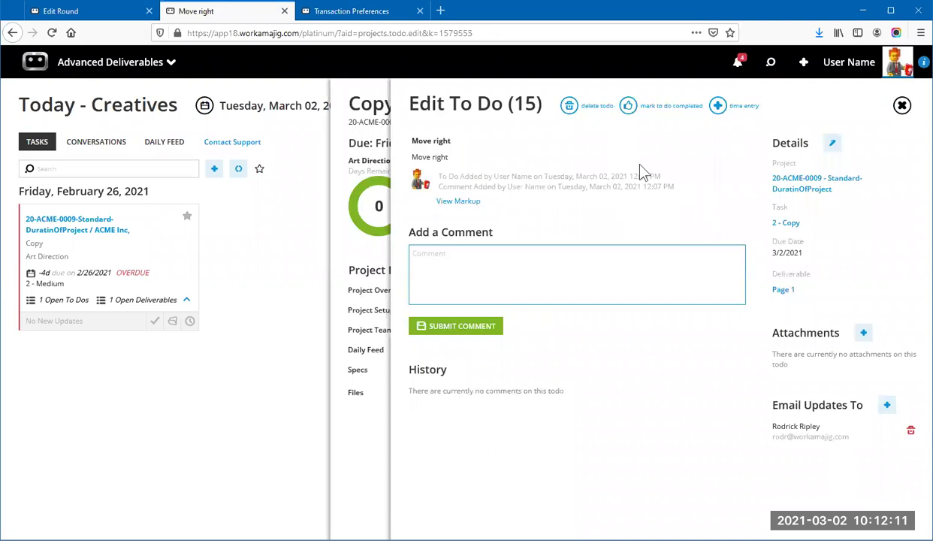
pyautogui.click(901, 105)
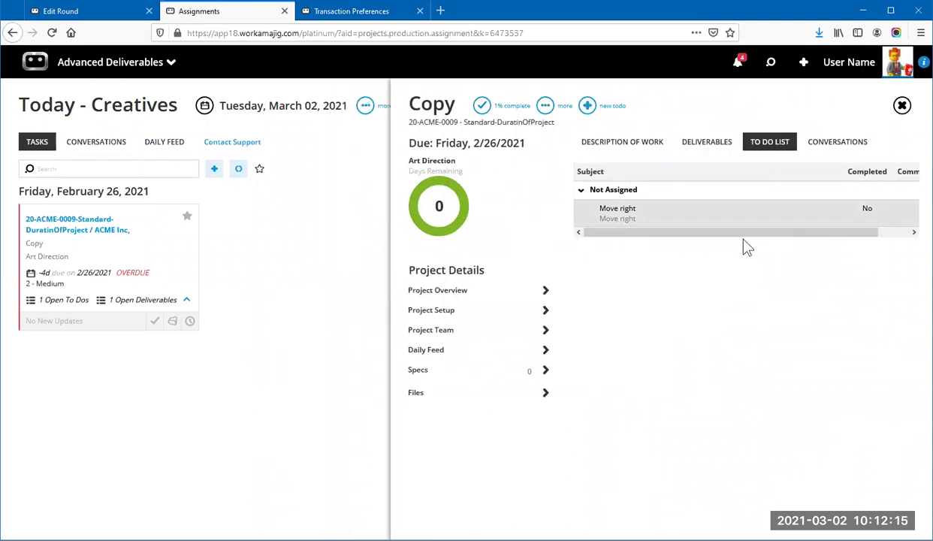
pyautogui.click(691, 221)
pyautogui.click(132, 269)
# Open Page 1's review rounds from the Copy task's deliverables and cancel Round 1
pyautogui.click(692, 150)
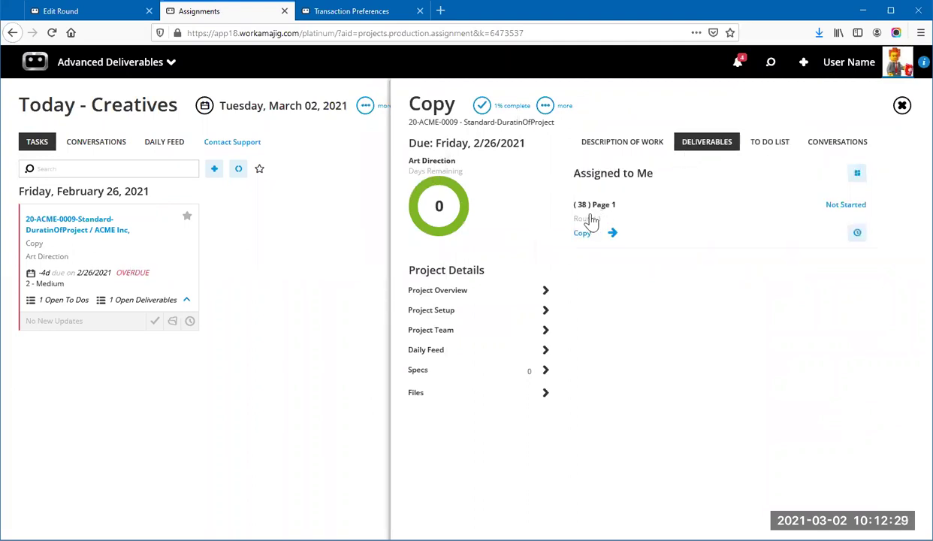
pyautogui.click(629, 221)
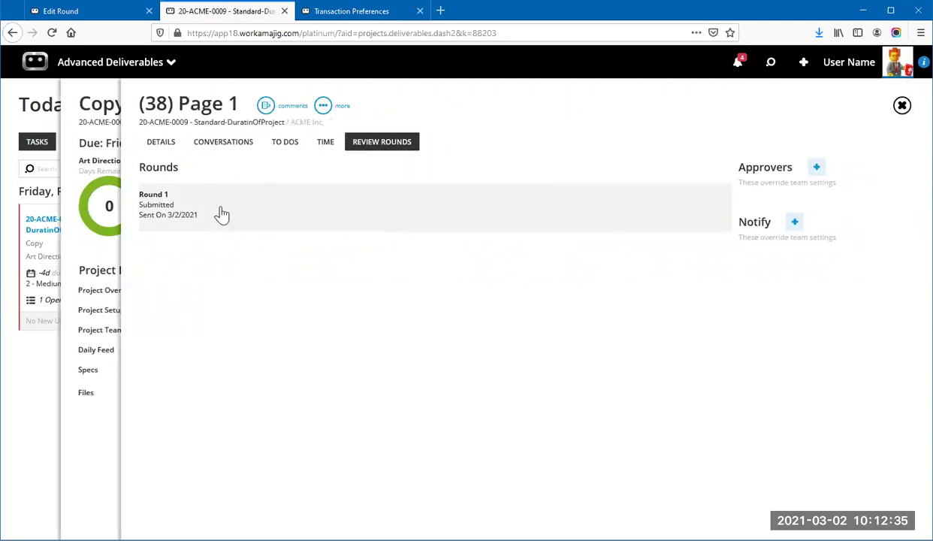
pyautogui.click(222, 213)
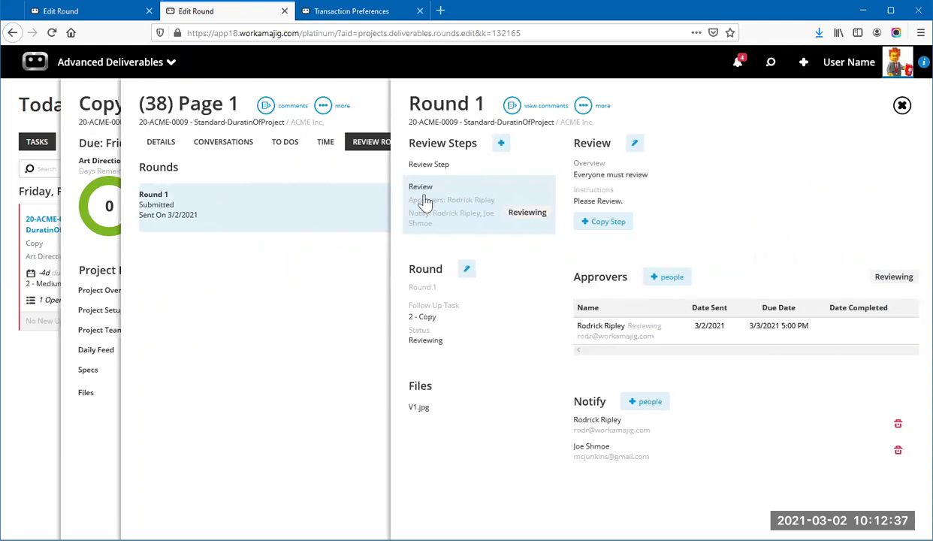
pyautogui.click(584, 111)
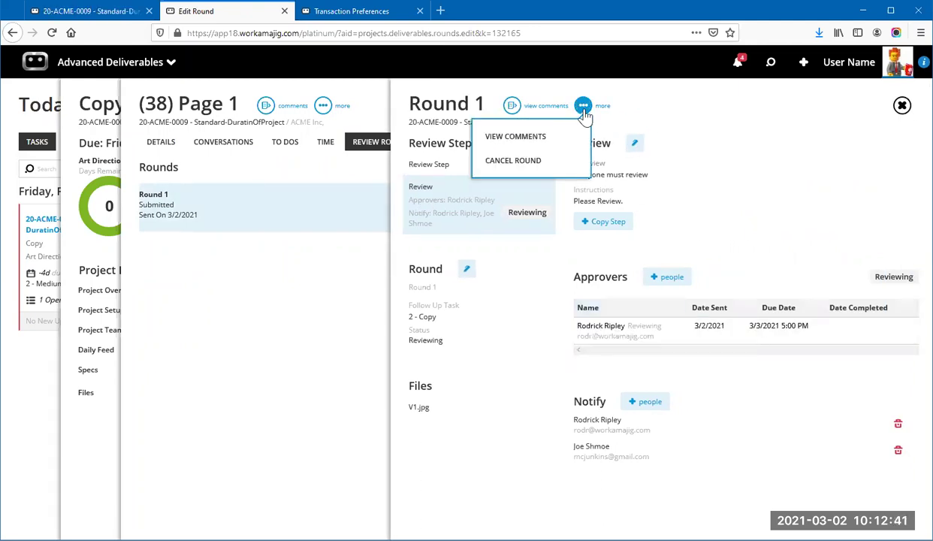
pyautogui.click(557, 171)
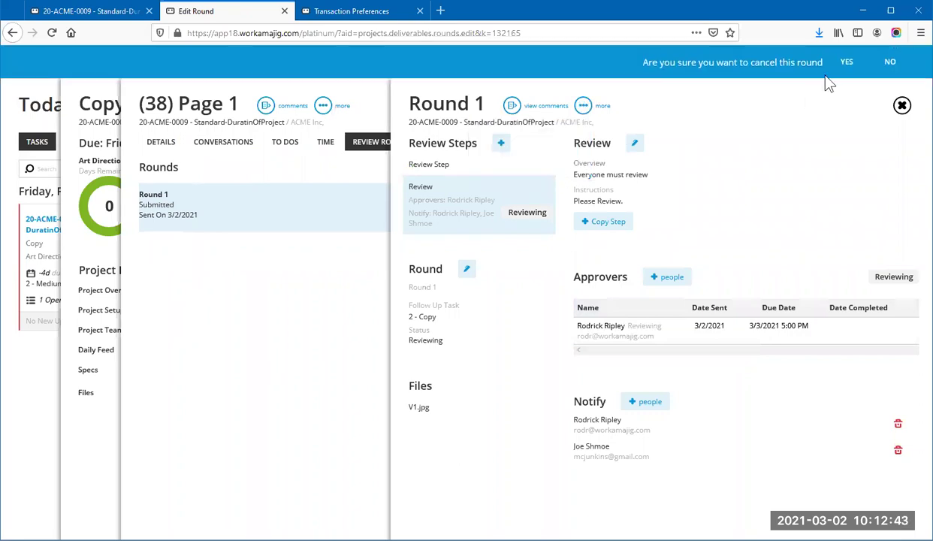
pyautogui.click(844, 58)
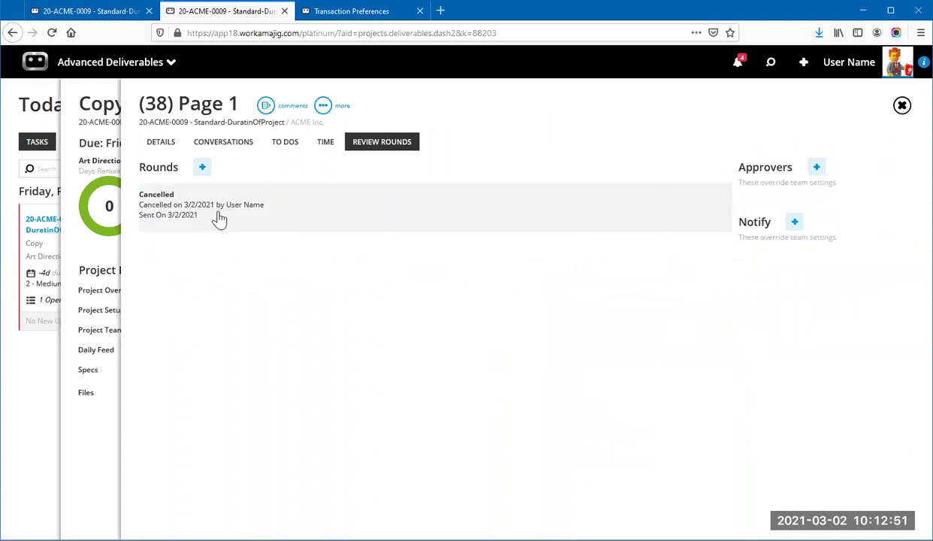
# Create a new review round for Page 1 with the same settings as the last round, without including its files
pyautogui.click(202, 168)
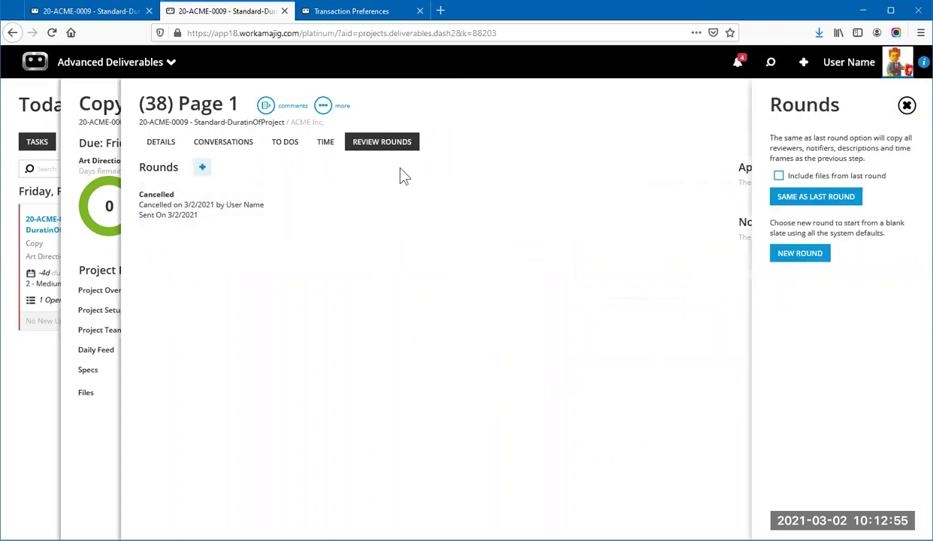
pyautogui.click(788, 199)
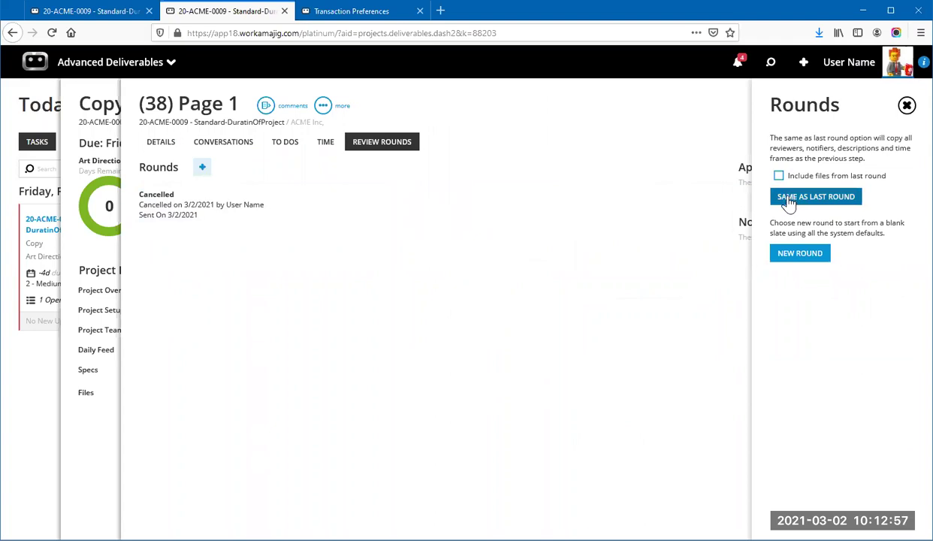
pyautogui.click(448, 229)
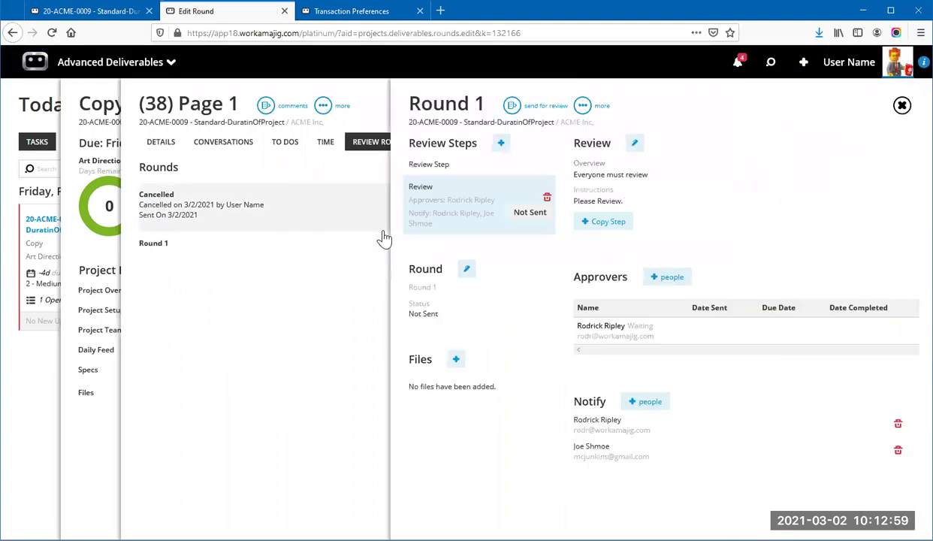
# Add the existing file V2.jpg to the new Round 1
pyautogui.click(454, 360)
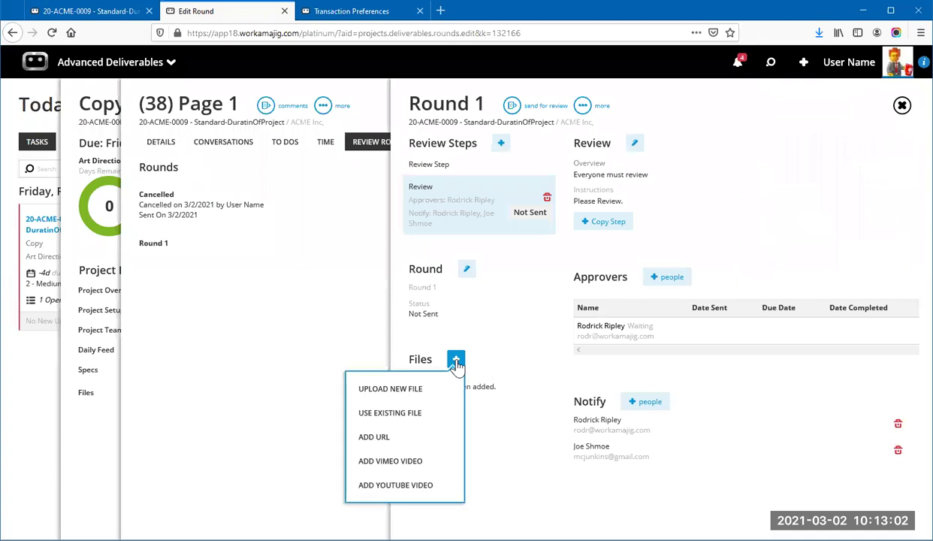
pyautogui.click(418, 415)
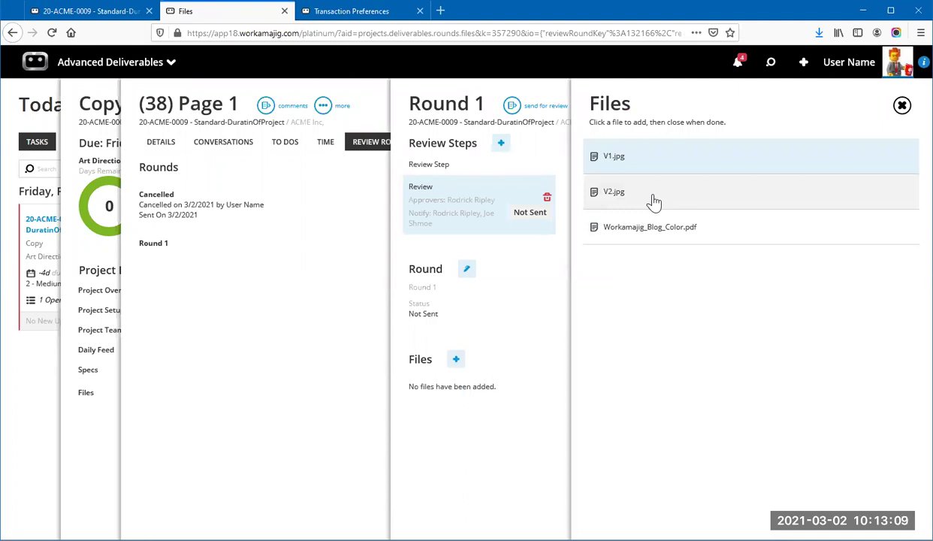
pyautogui.click(653, 199)
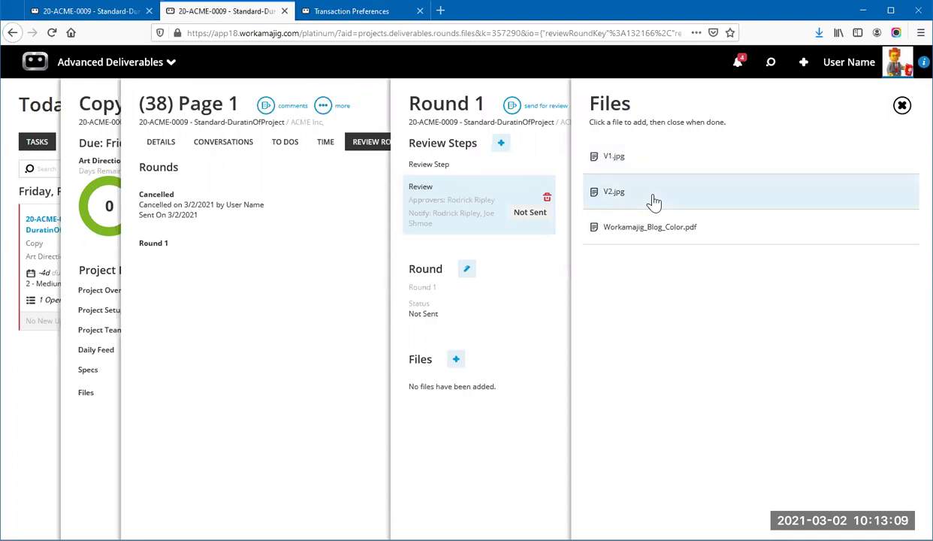
pyautogui.click(501, 357)
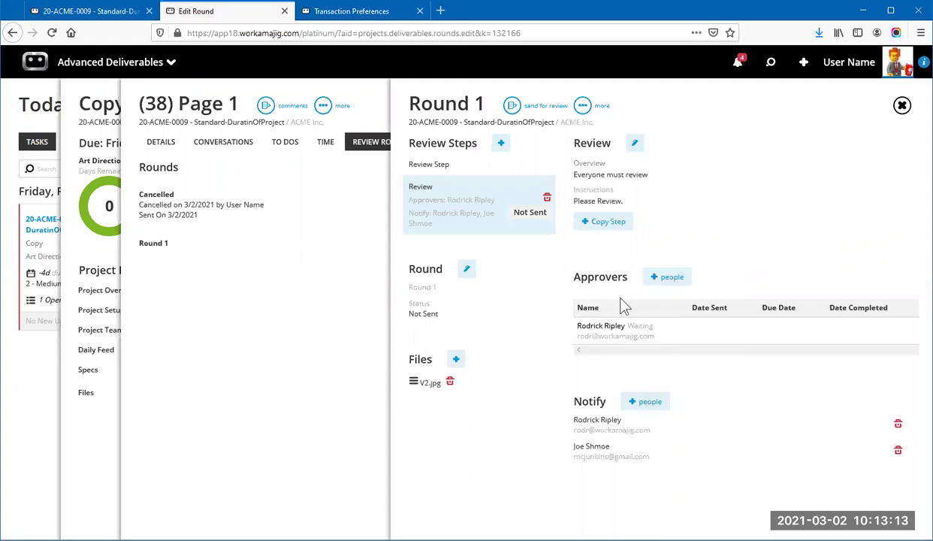
# Add the team member User Name as an approver of Round 1's review step and remove the original approver
pyautogui.click(606, 325)
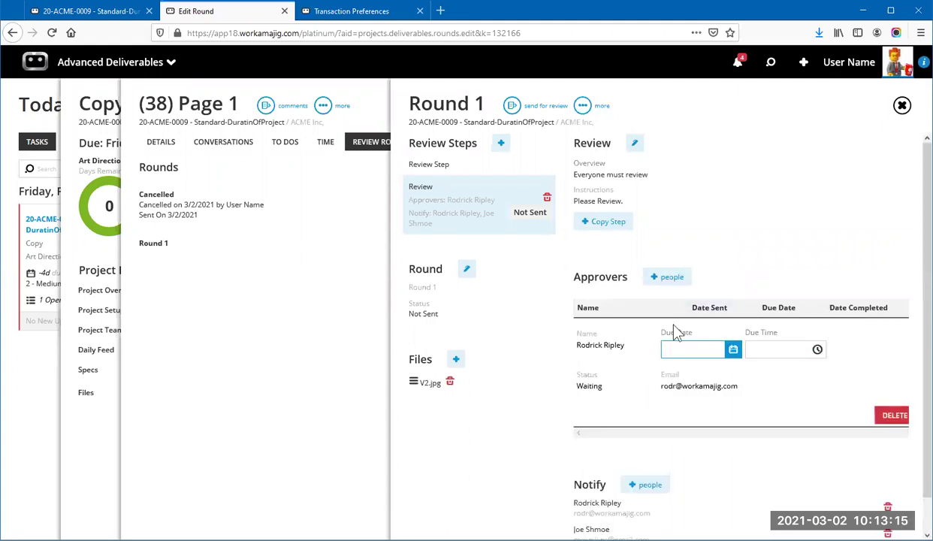
pyautogui.click(666, 277)
pyautogui.click(776, 206)
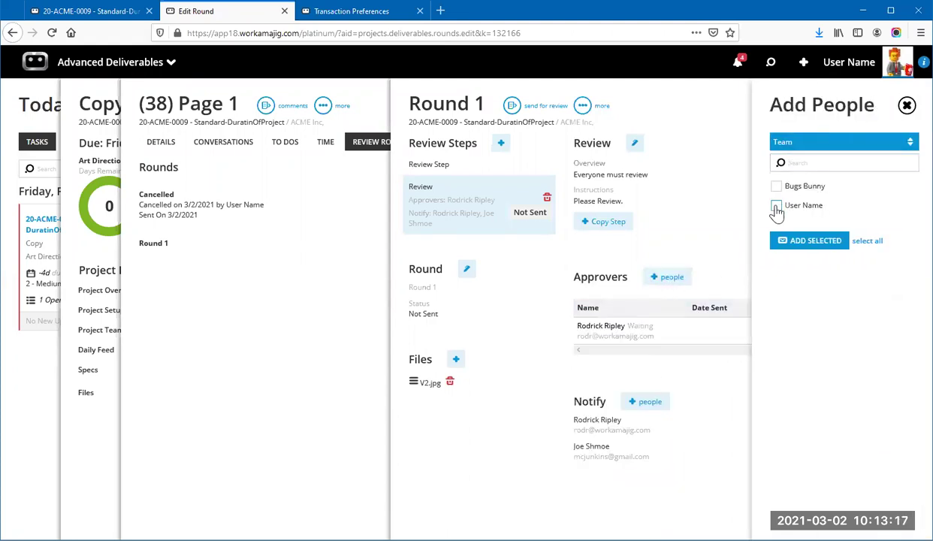
pyautogui.click(785, 242)
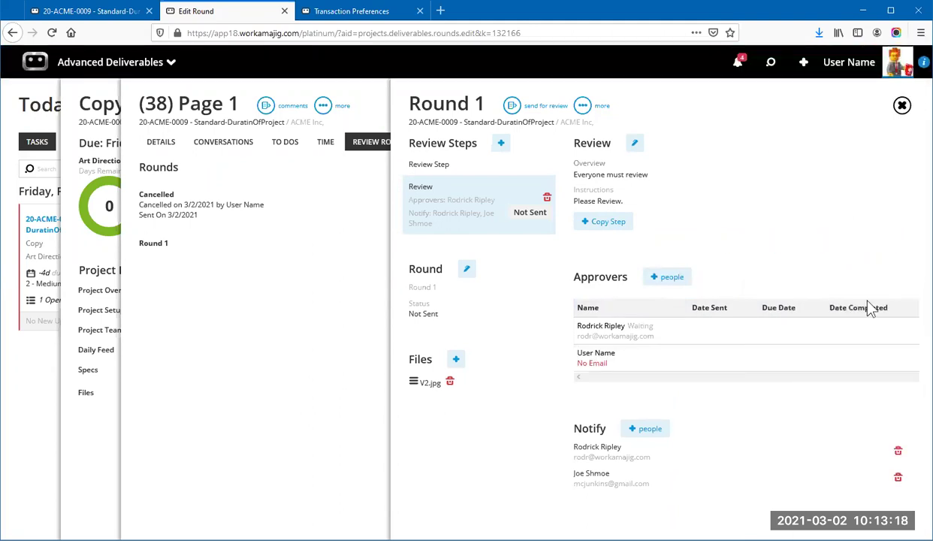
pyautogui.click(890, 331)
pyautogui.click(894, 415)
pyautogui.click(846, 61)
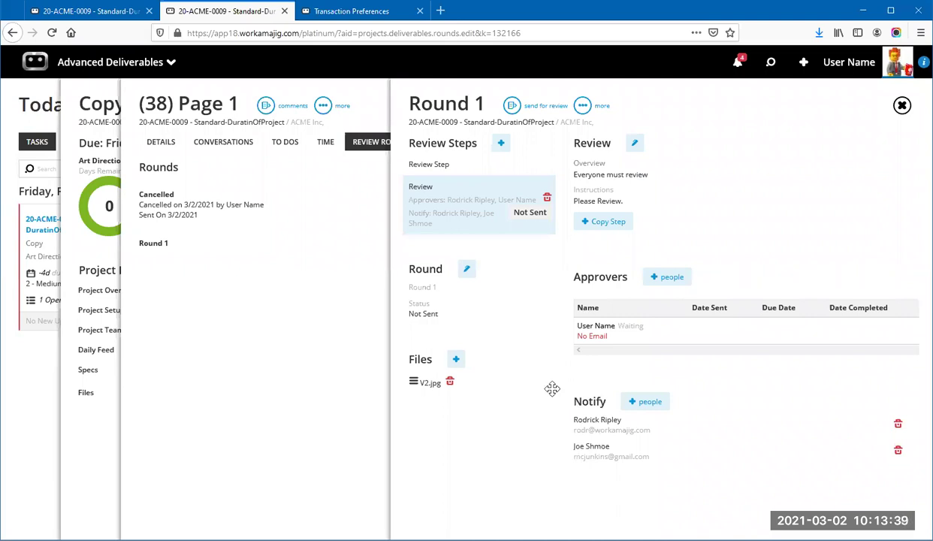
# Send Round 1 for review and move Page 1 to the next task from the Copy task's deliverables
pyautogui.click(514, 106)
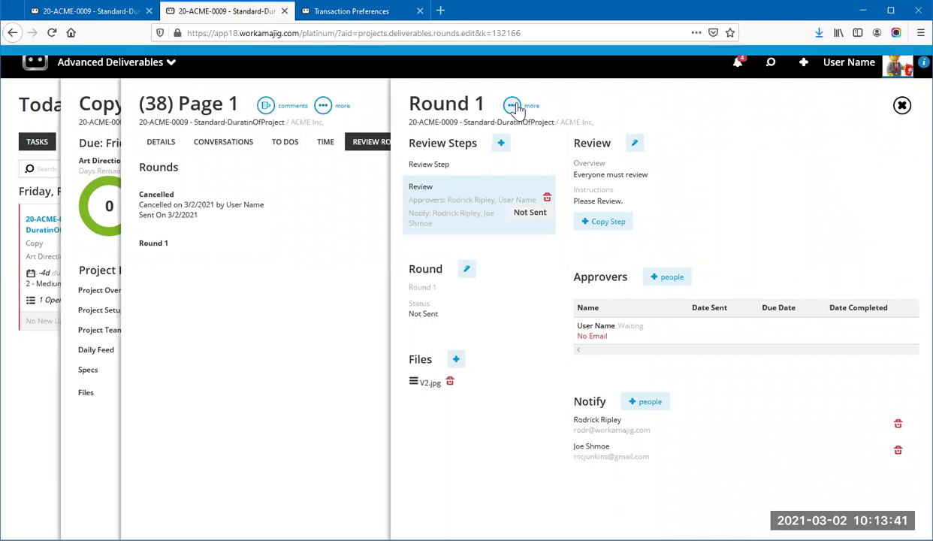
pyautogui.click(904, 110)
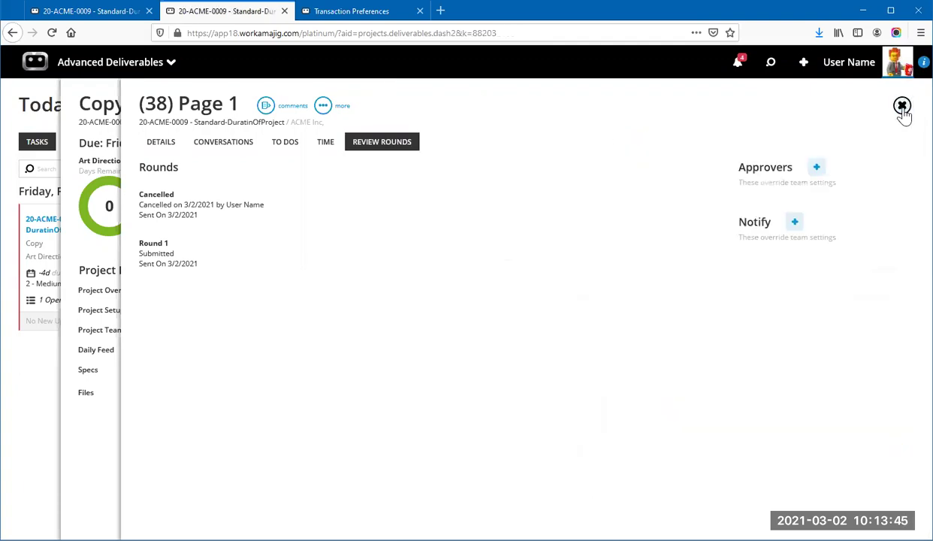
pyautogui.click(902, 108)
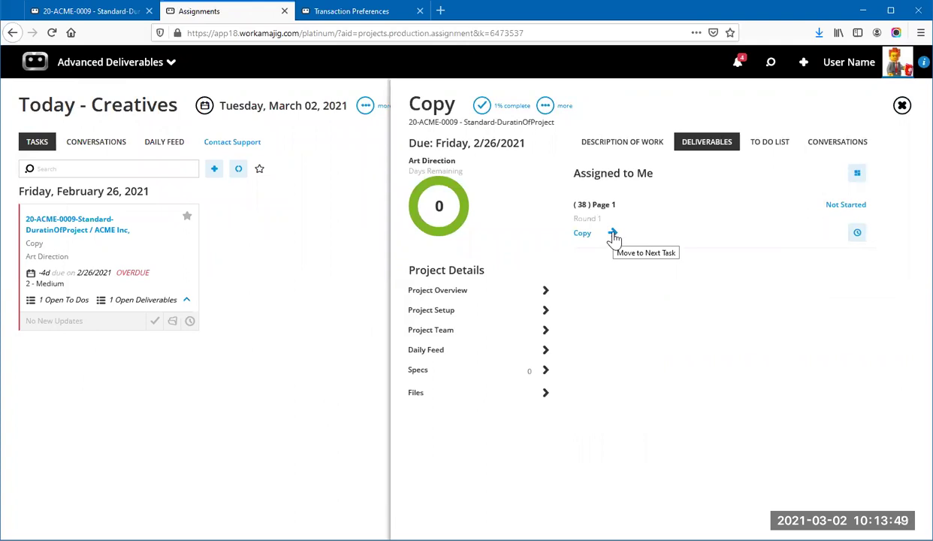
pyautogui.click(614, 234)
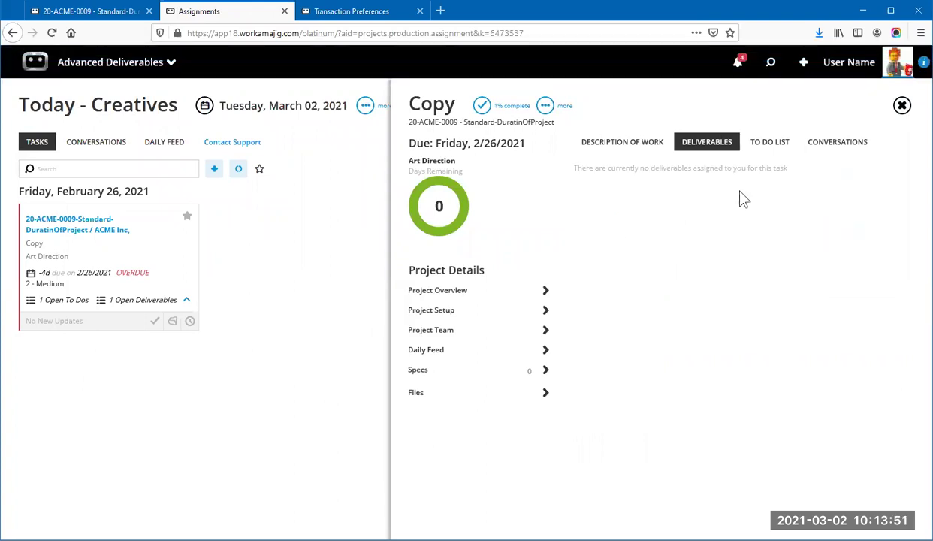
pyautogui.click(903, 107)
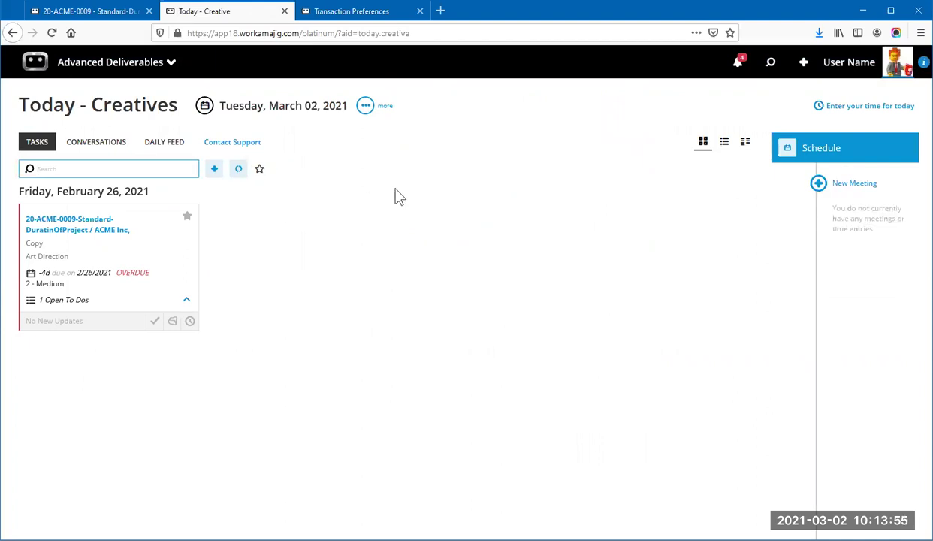
# In the Today page's display options, disable Open To Do Items Only and enable Open Deliverables Only
pyautogui.click(370, 109)
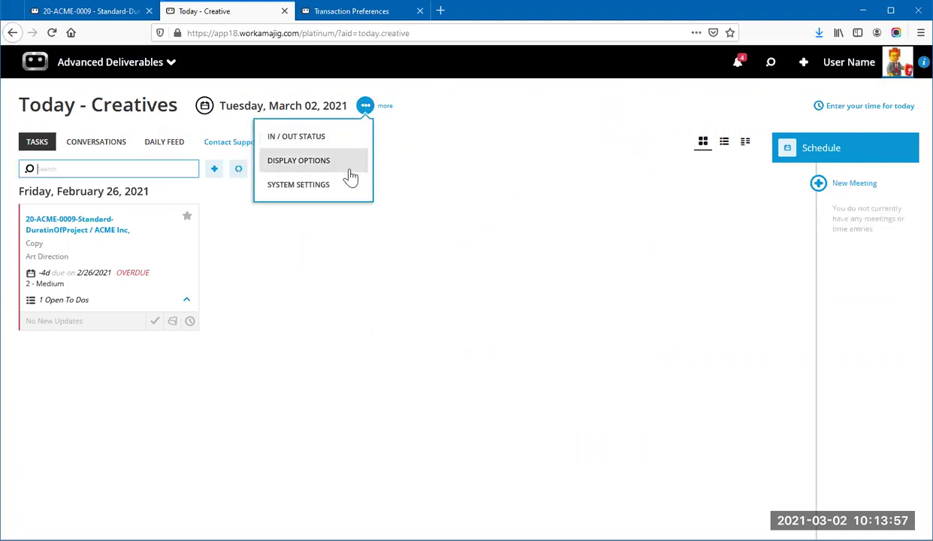
pyautogui.click(339, 162)
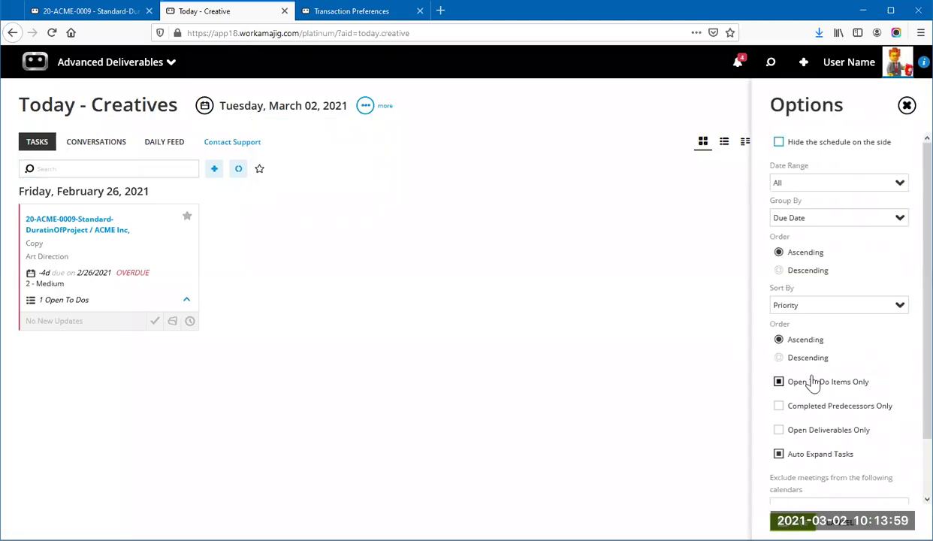
pyautogui.click(780, 383)
pyautogui.click(779, 429)
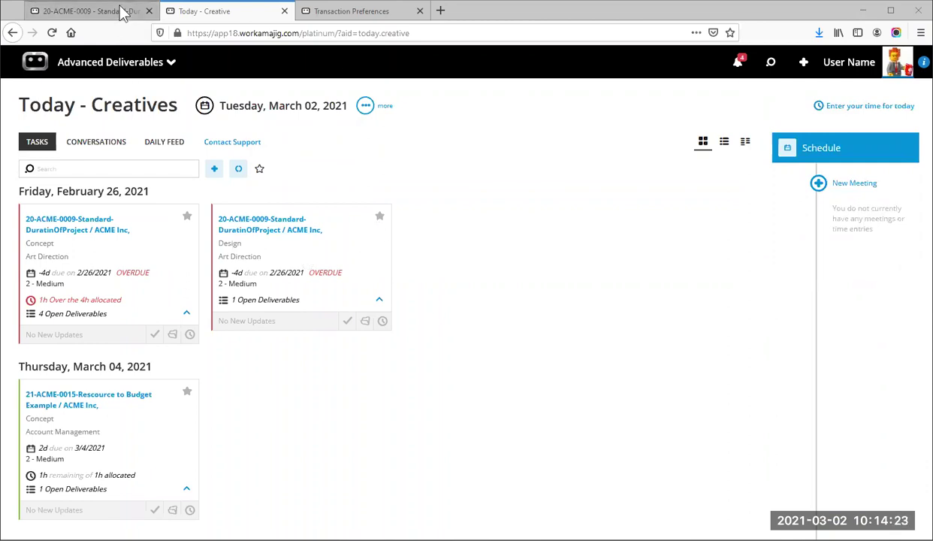
# Open Page 1's Round 1 review from the Design task and view its decision options
pyautogui.click(292, 272)
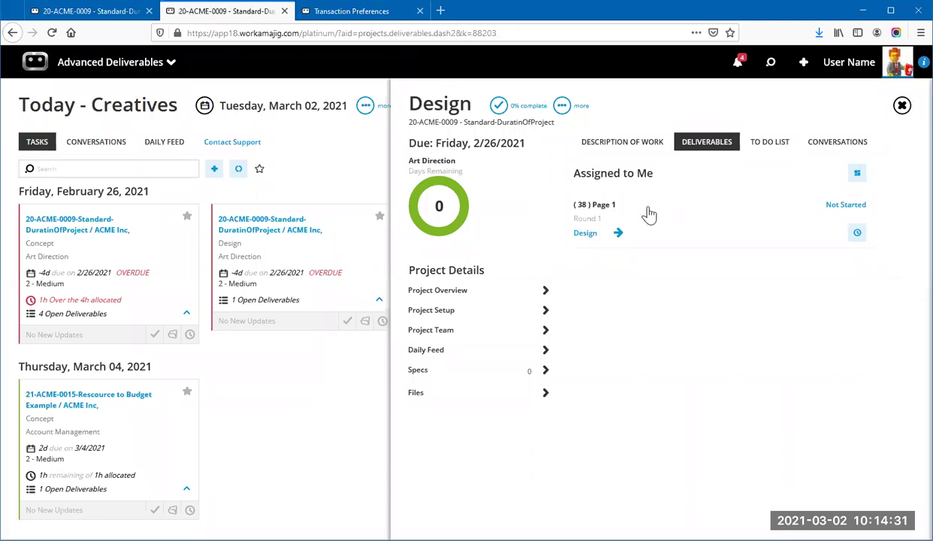
pyautogui.click(647, 211)
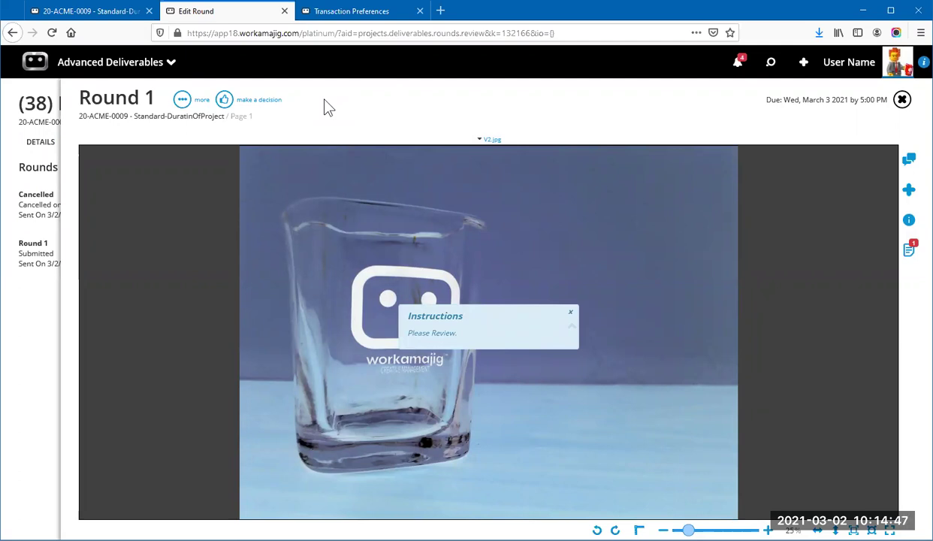
pyautogui.click(224, 102)
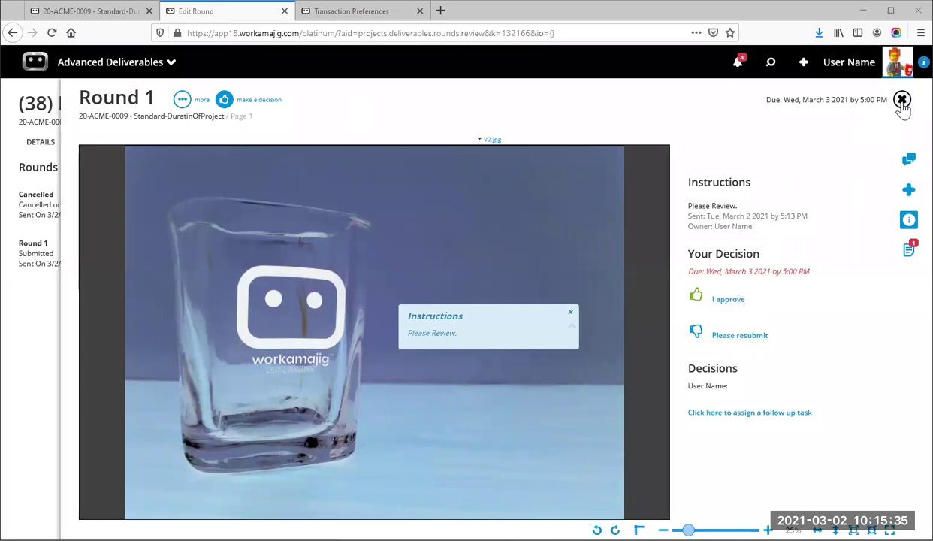
pyautogui.click(909, 219)
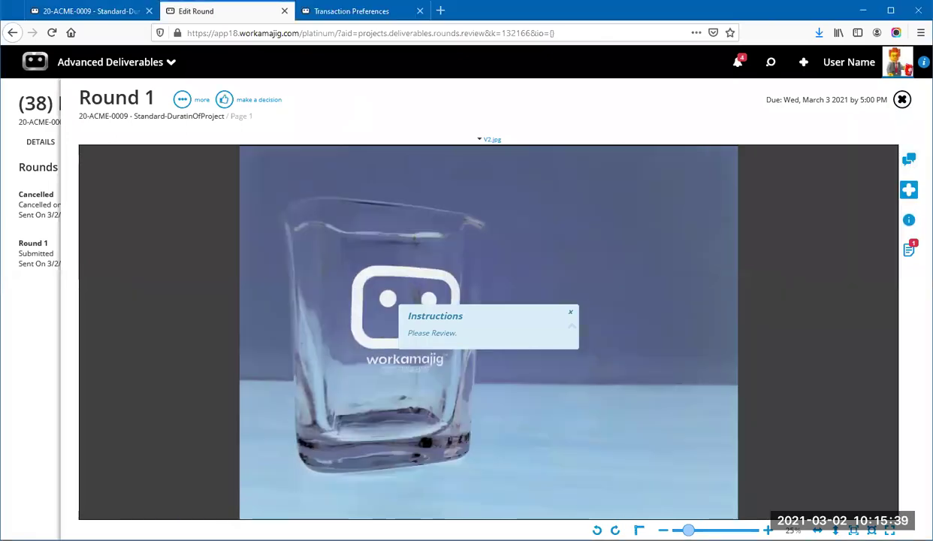
# Add the comment "Please move right" to V2.jpg with an arrow pointing right from the glass's logo
pyautogui.click(909, 193)
pyautogui.click(812, 214)
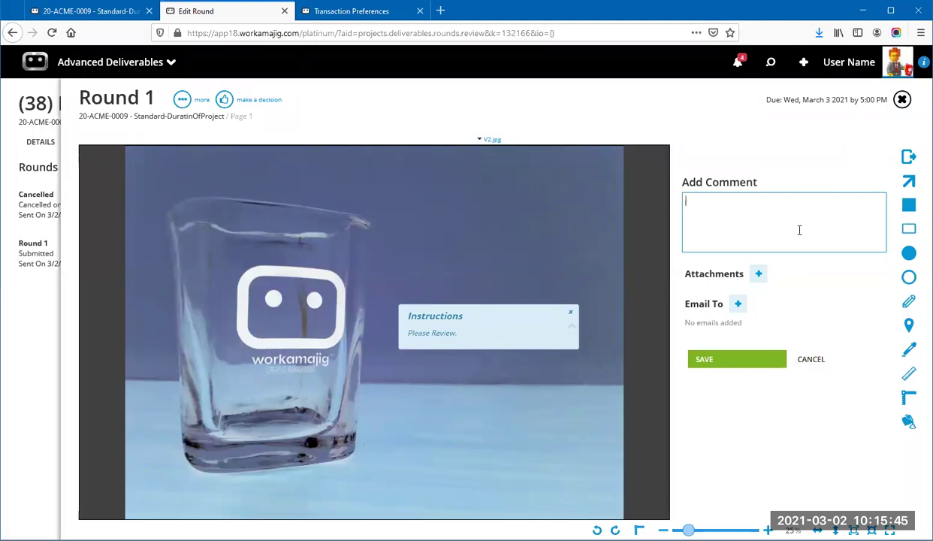
pyautogui.write('Please move right')
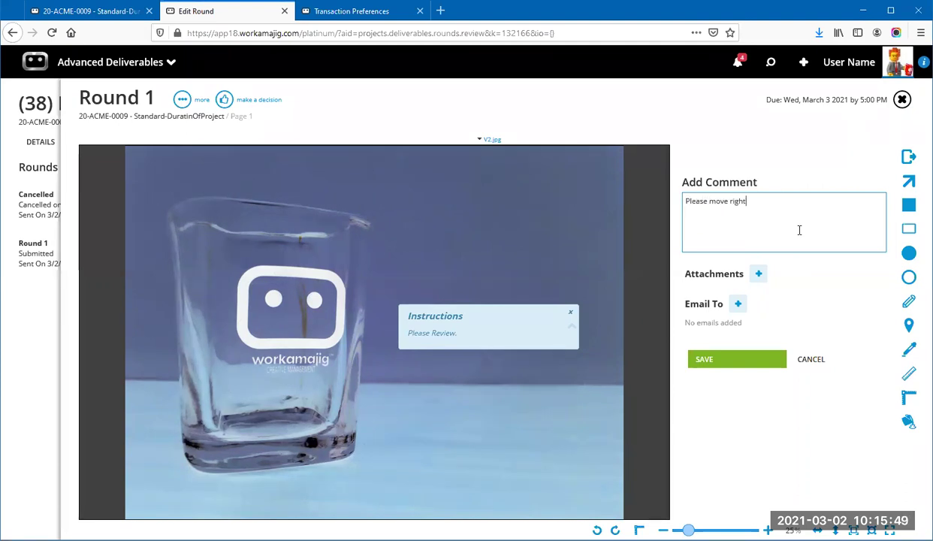
pyautogui.click(909, 181)
pyautogui.moveTo(281, 326); pyautogui.dragTo(528, 375)
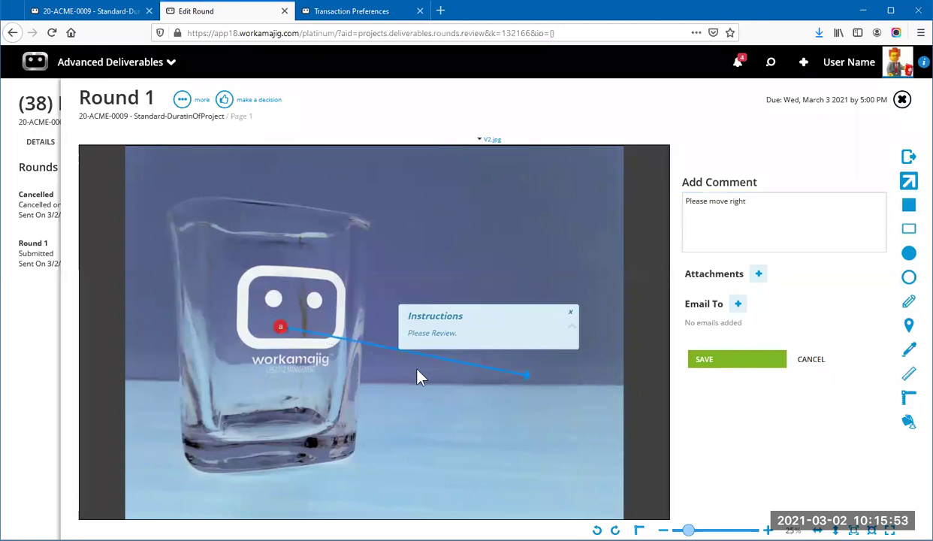
pyautogui.click(723, 360)
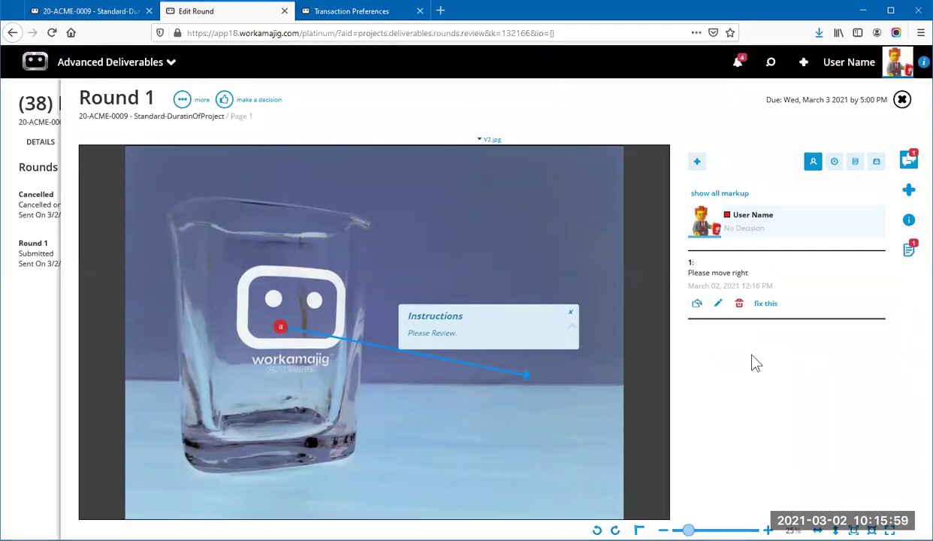
# Examine the follow-up task options for the "Please move right" comment, including the existing tasks it can be assigned to
pyautogui.click(765, 305)
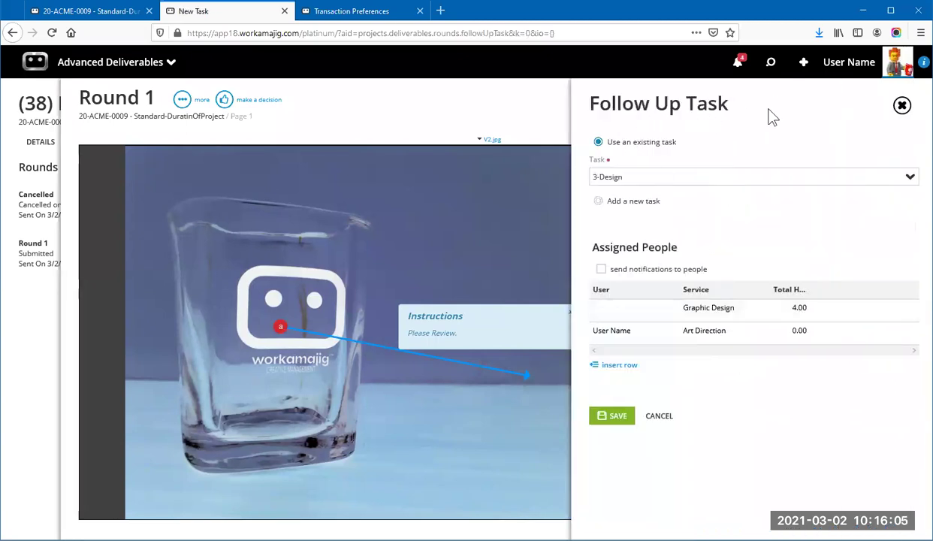
pyautogui.click(910, 178)
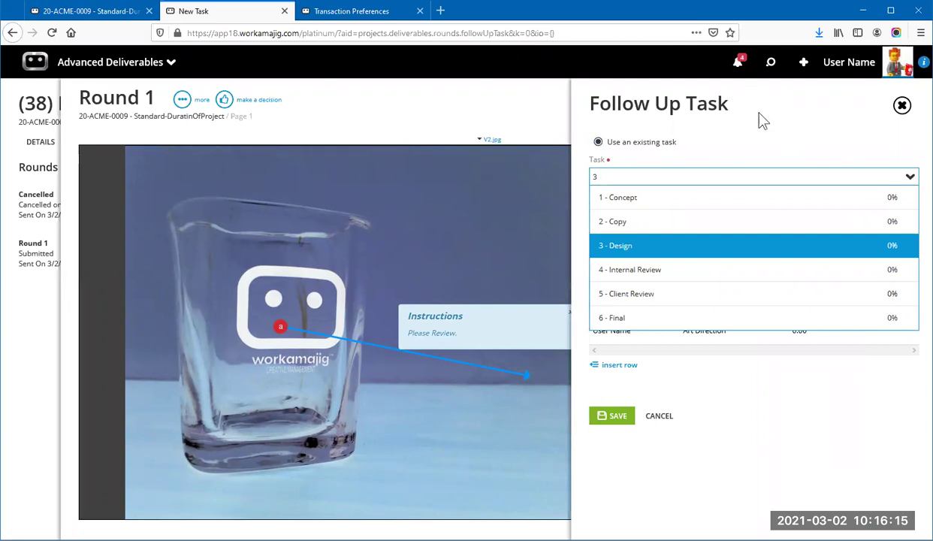
pyautogui.press('Return')
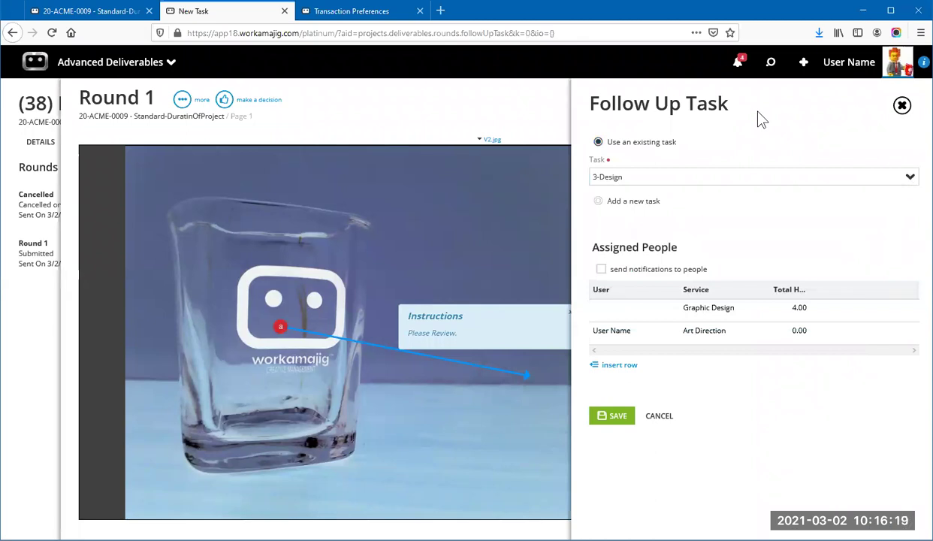
pyautogui.click(902, 106)
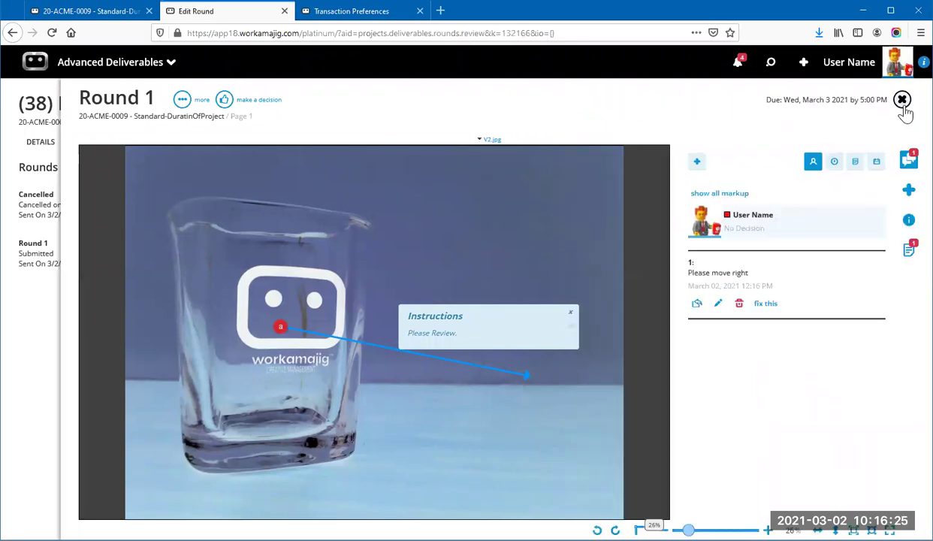
# Leave Page 1's review for a refreshed Today page and switch to the Deliverables section of Transaction Preferences
pyautogui.click(902, 103)
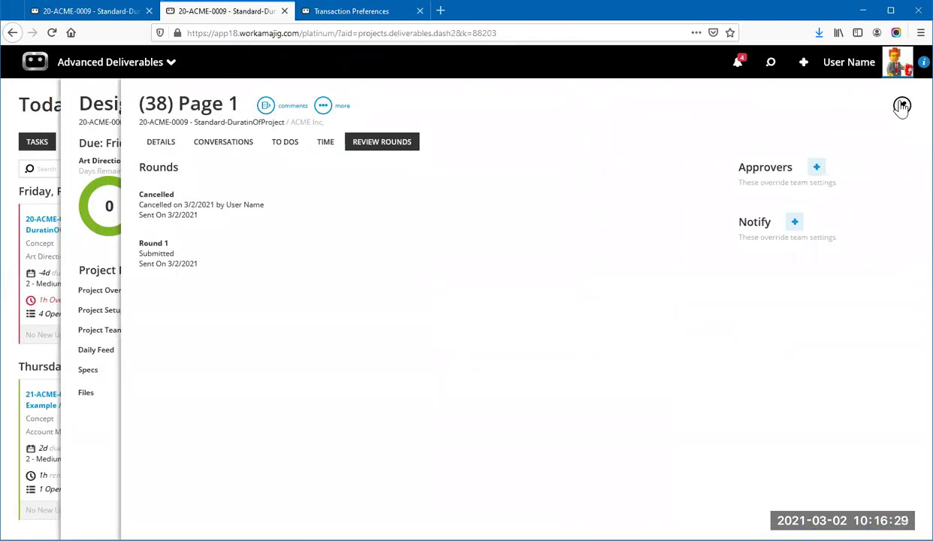
pyautogui.click(902, 106)
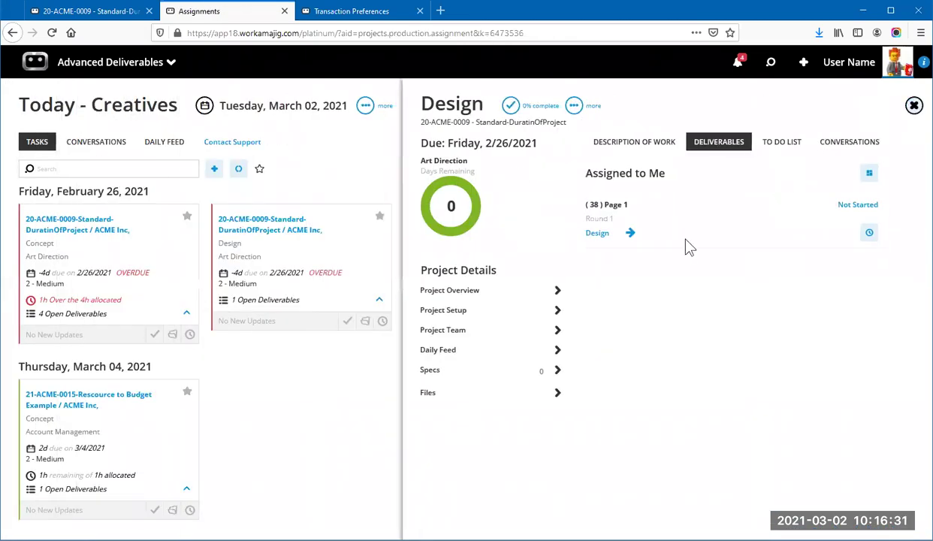
pyautogui.click(239, 170)
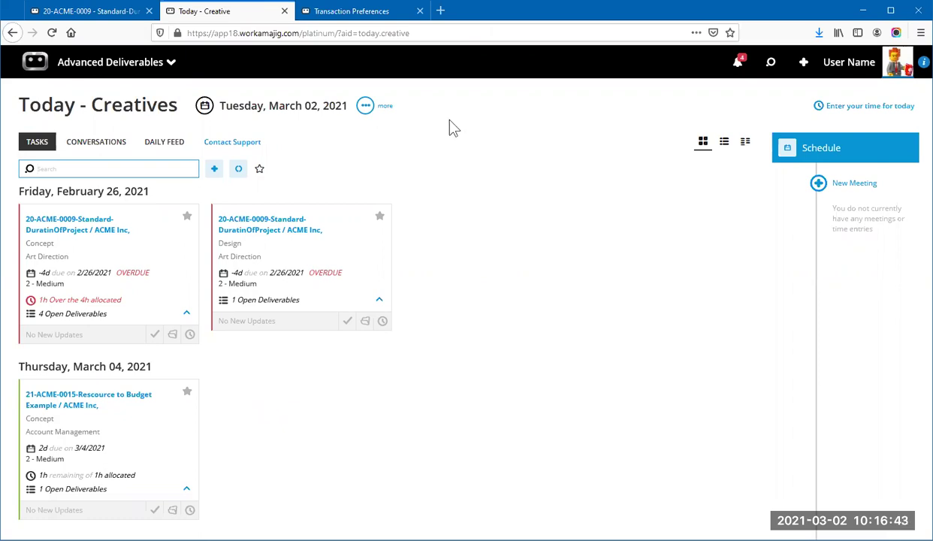
pyautogui.click(381, 15)
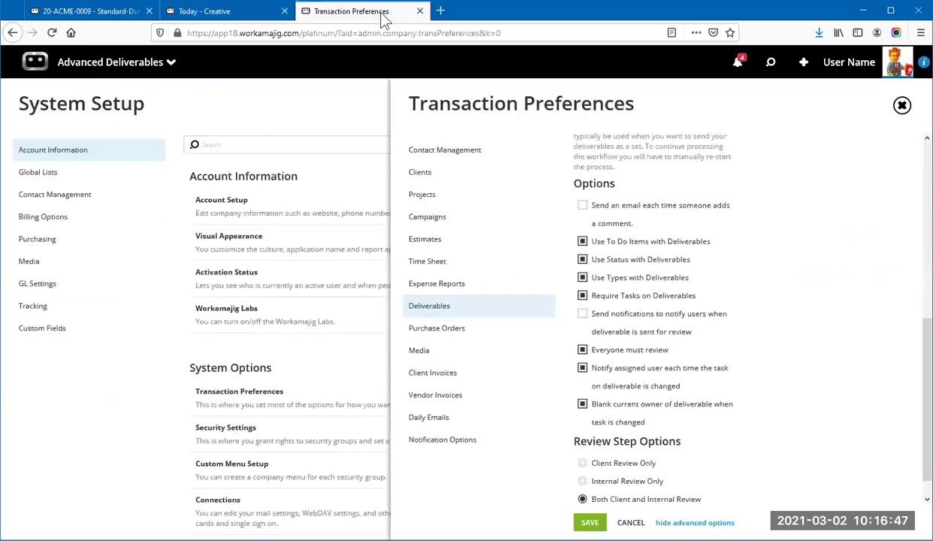
# Leave Transaction Preferences and open the approval process of the Page deliverable type from Global Lists
pyautogui.press('Escape')
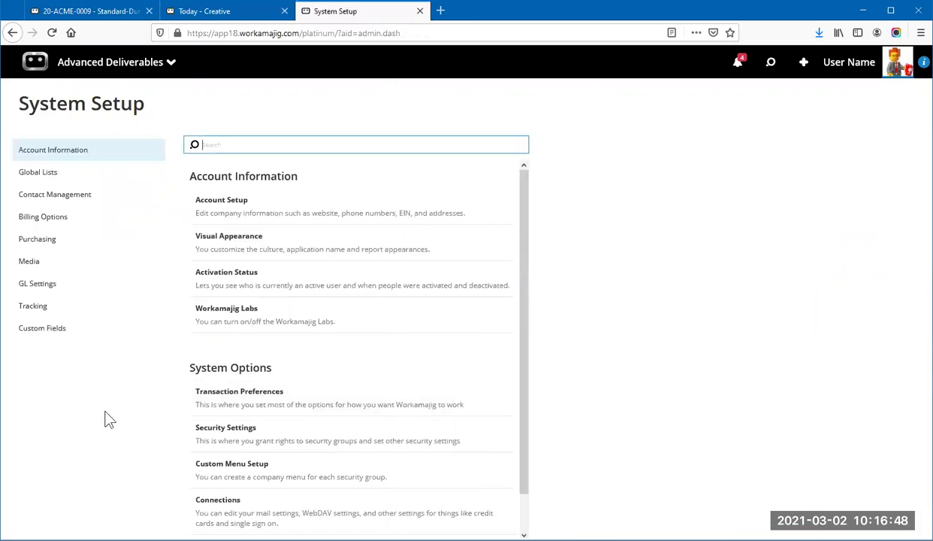
pyautogui.click(92, 183)
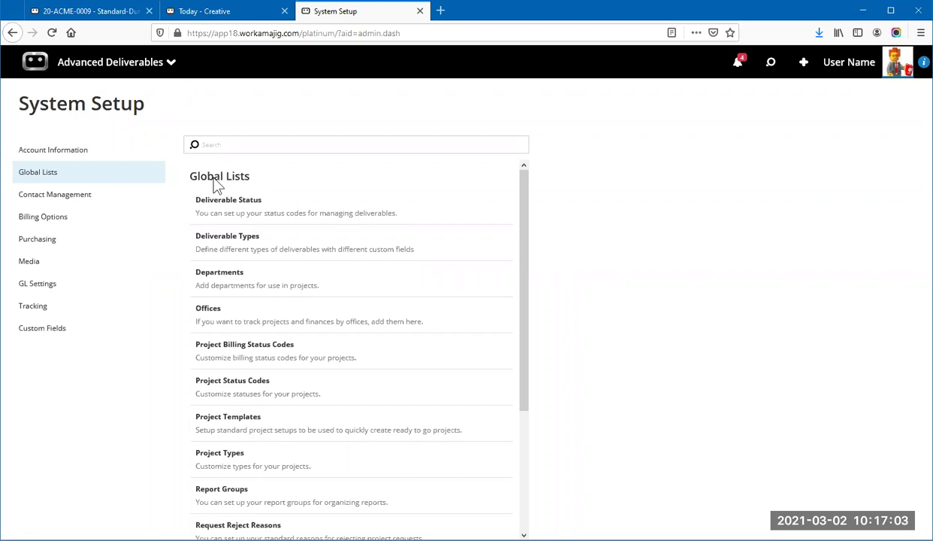
pyautogui.click(280, 243)
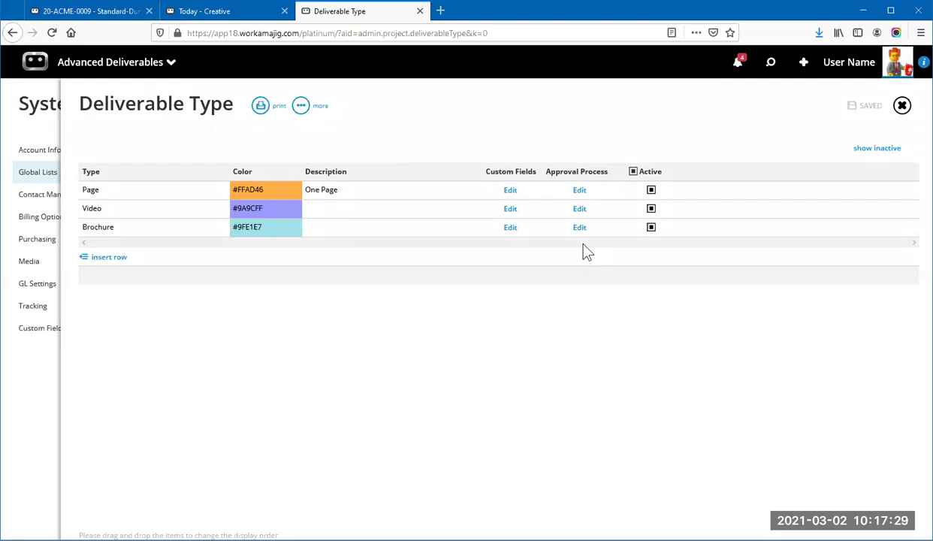
pyautogui.click(578, 192)
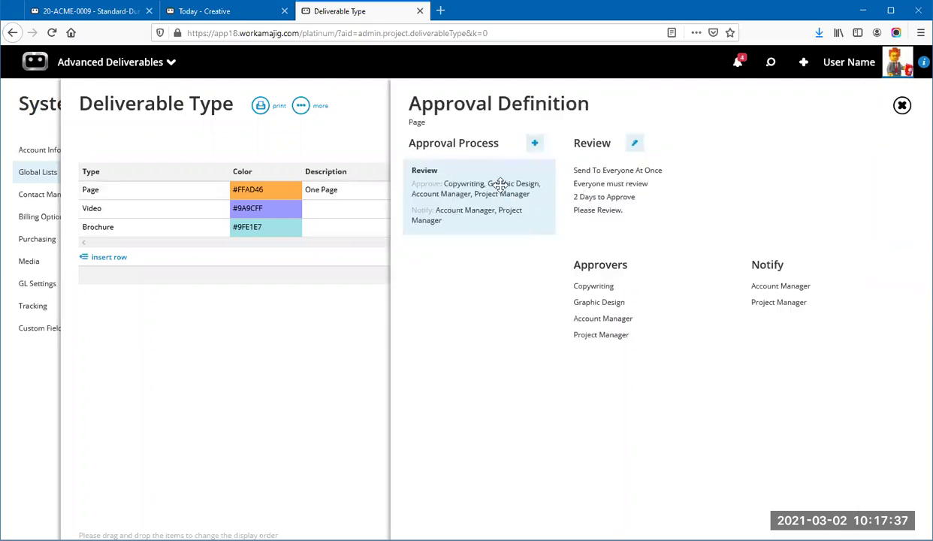
# Examine the Page type's Review step settings, then open the step for editing and view its approvers and notified roles
pyautogui.tripleClick(610, 170)
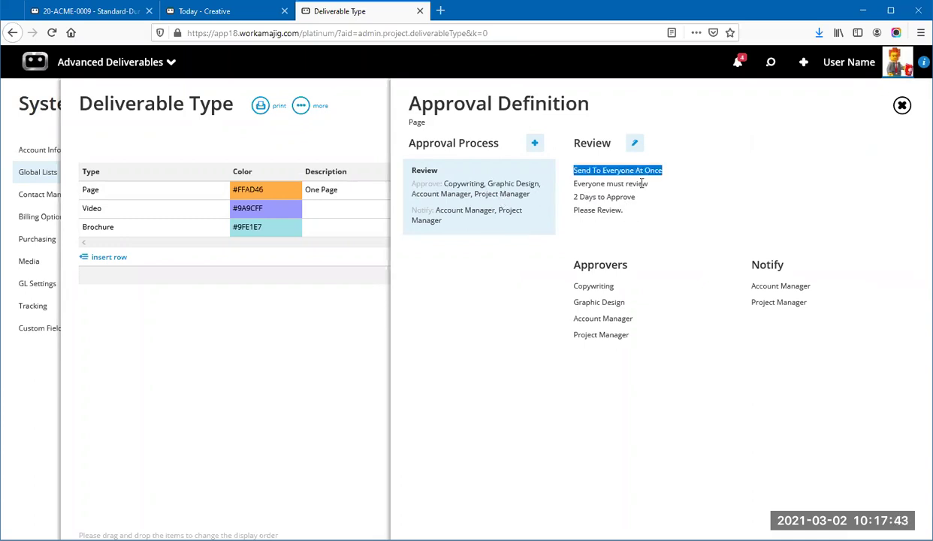
pyautogui.tripleClick(643, 184)
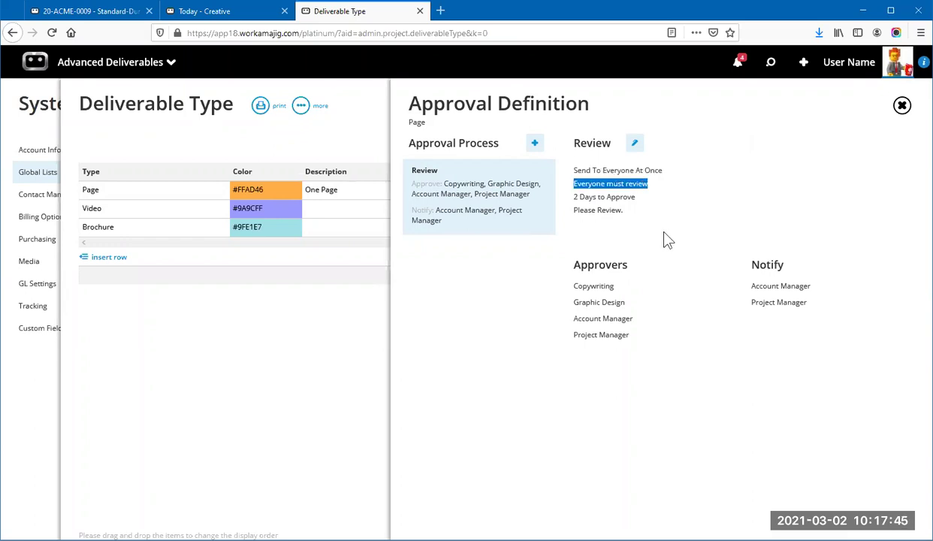
pyautogui.click(618, 197)
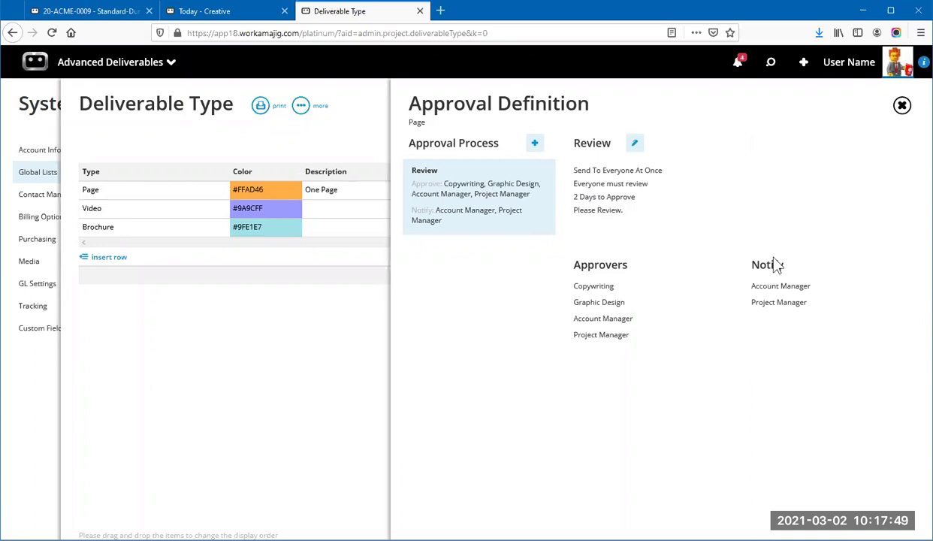
pyautogui.click(634, 142)
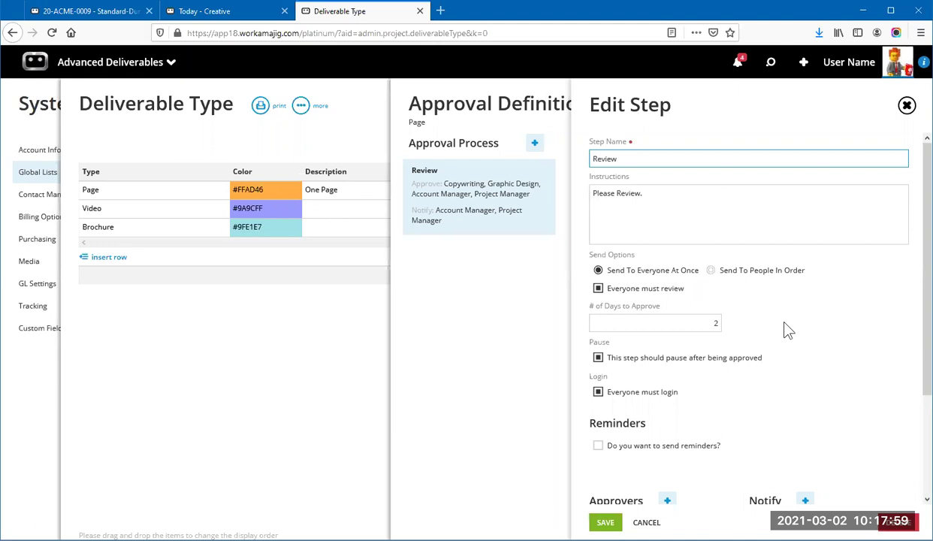
pyautogui.scroll(-3, 761, 315)
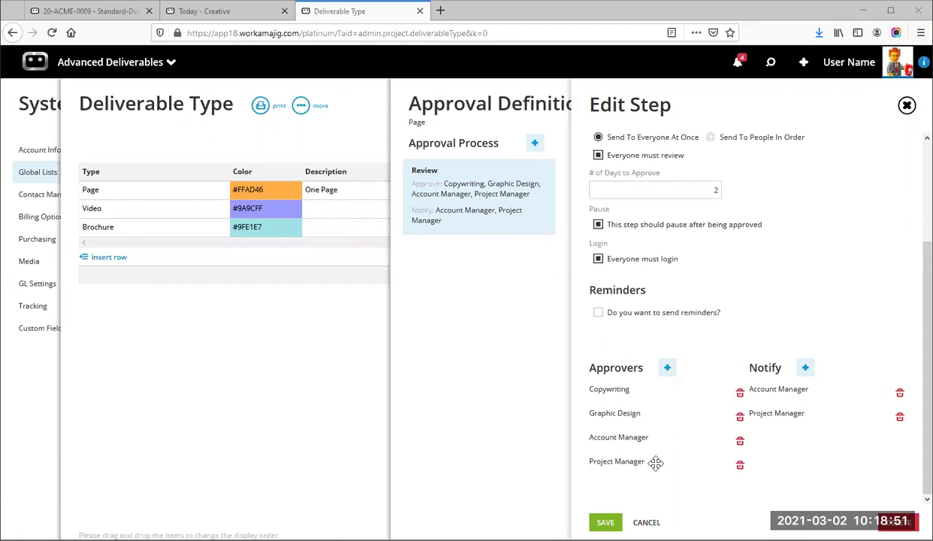
# Try the Review step with Everyone must review turned off and Send To People In Order, then restore both original choices
pyautogui.click(599, 155)
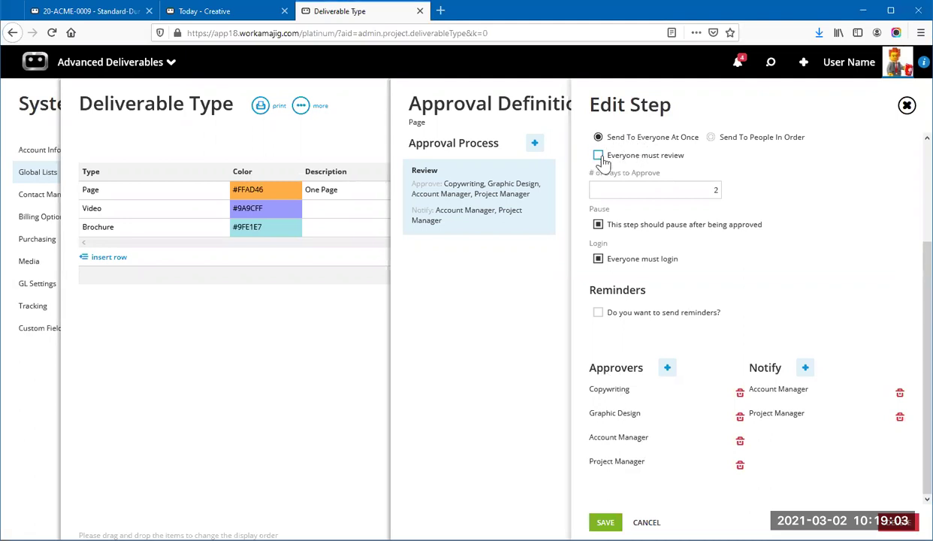
pyautogui.click(711, 138)
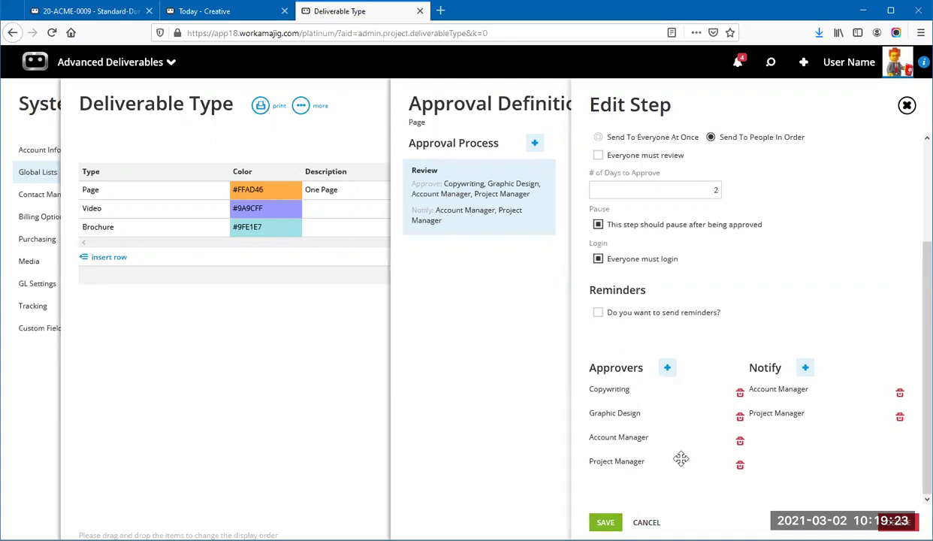
pyautogui.click(598, 156)
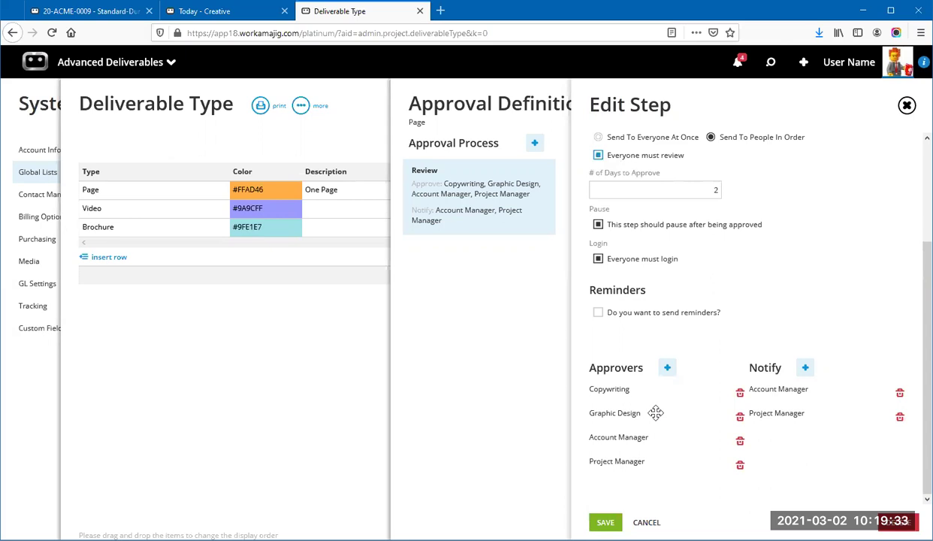
pyautogui.click(599, 139)
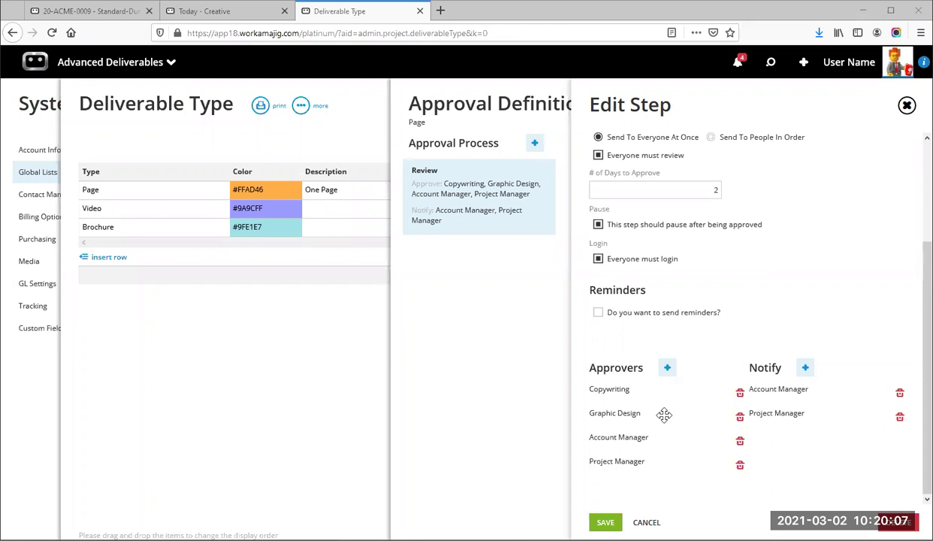
# Examine the Staff, Key People and Services lists available as approvers for the Review step, and close the step without adding anyone
pyautogui.click(667, 373)
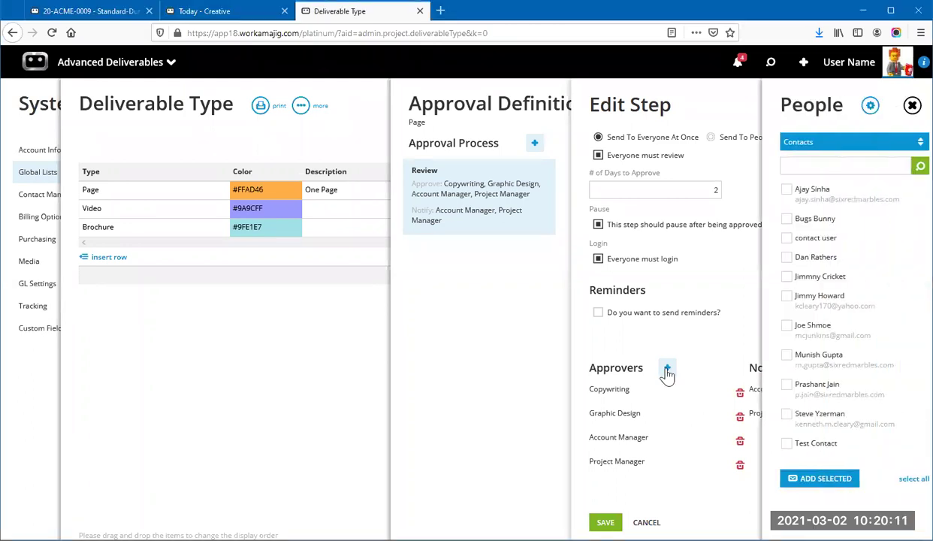
pyautogui.click(849, 142)
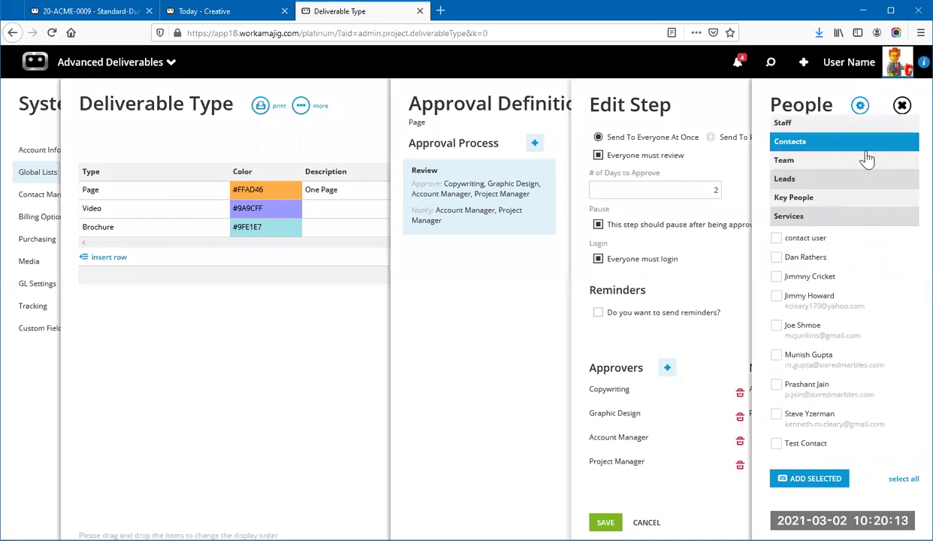
pyautogui.click(840, 124)
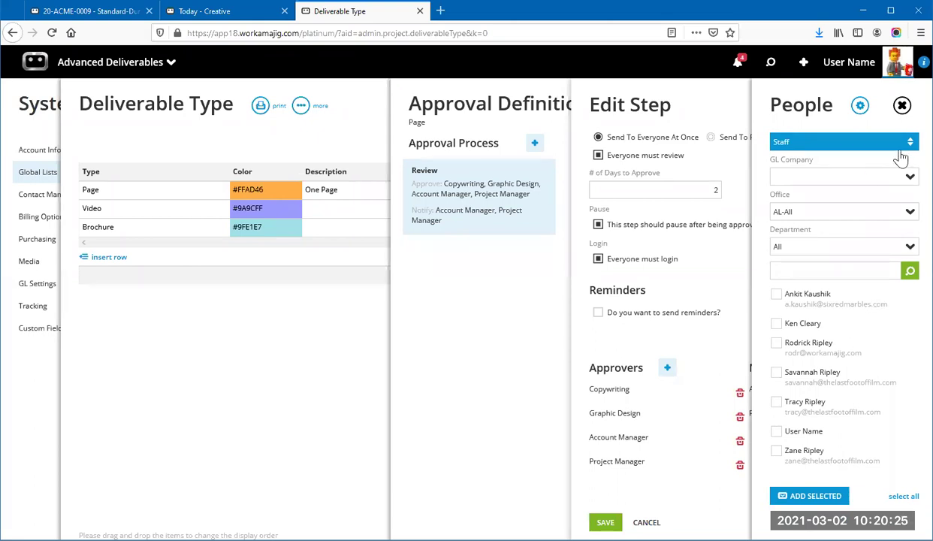
pyautogui.click(844, 141)
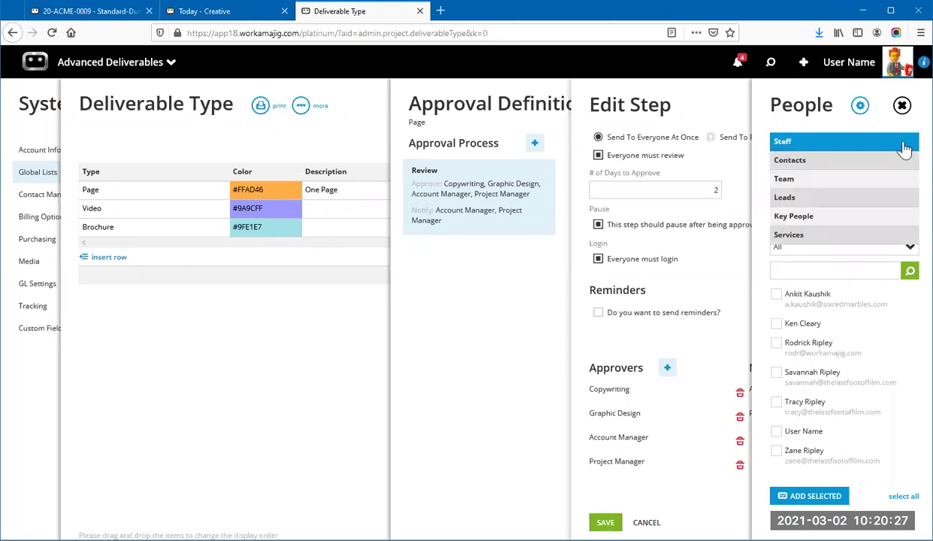
pyautogui.click(817, 218)
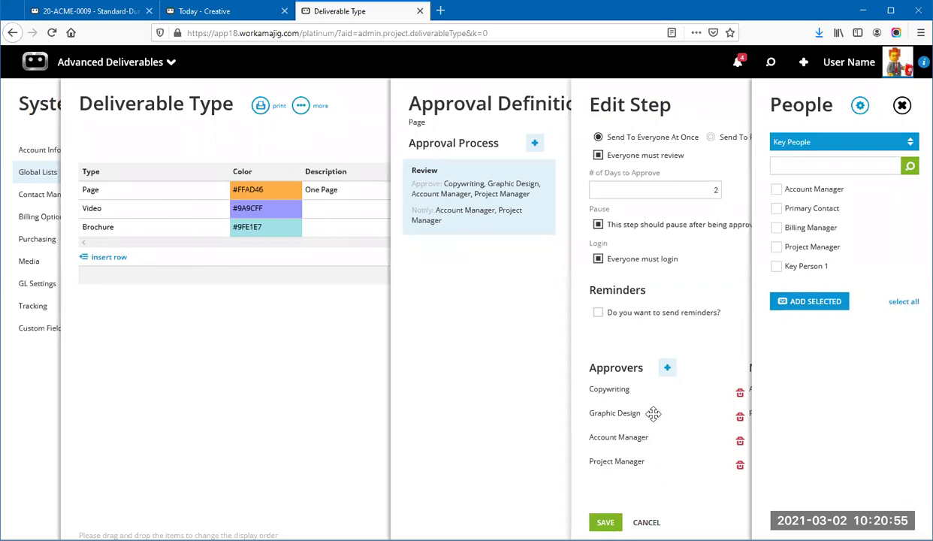
pyautogui.click(883, 143)
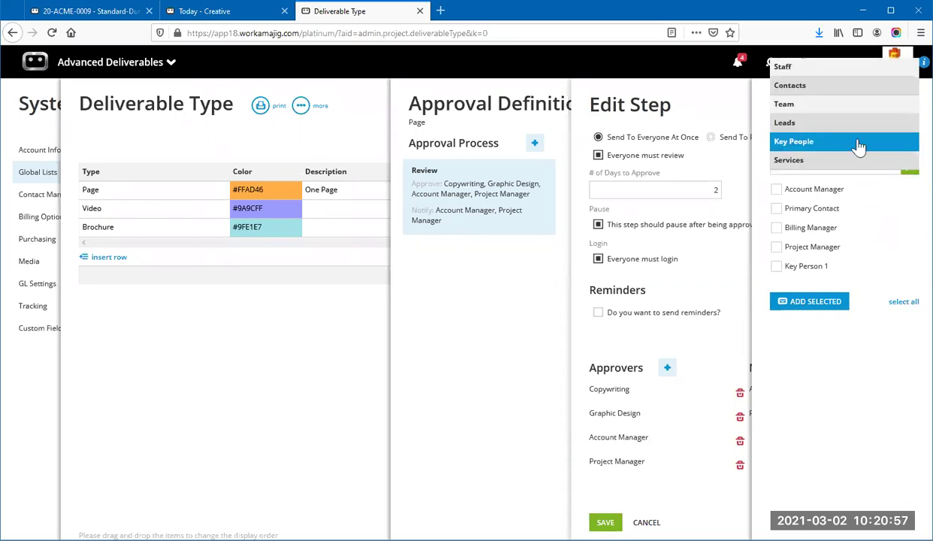
pyautogui.click(825, 160)
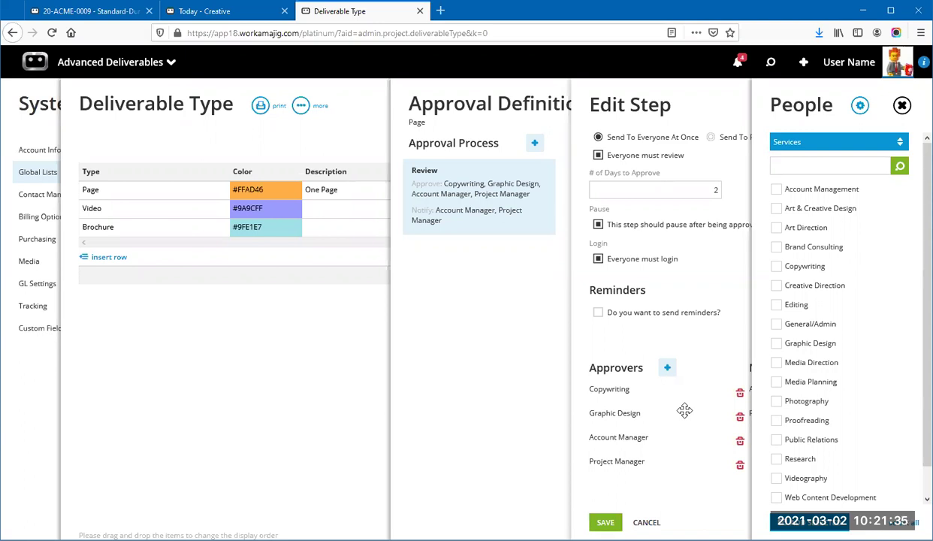
pyautogui.click(851, 143)
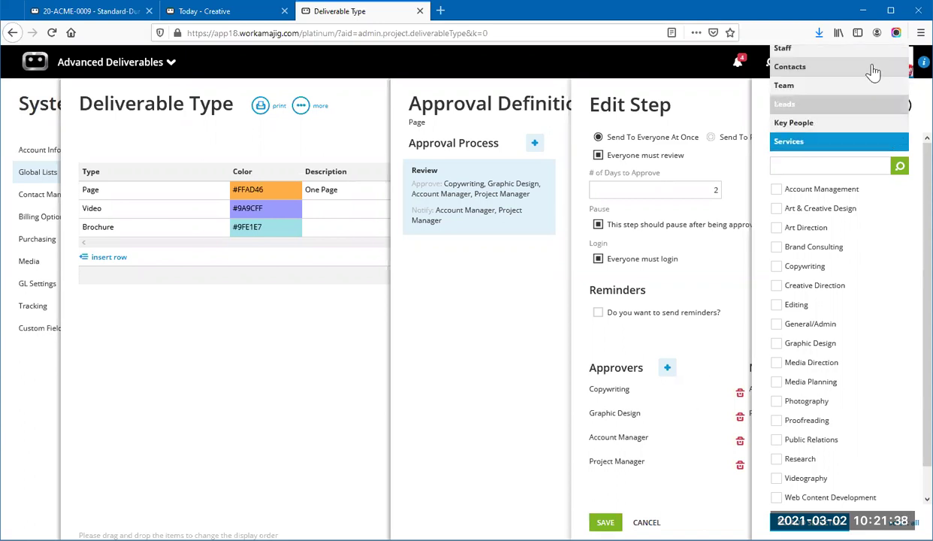
pyautogui.click(876, 143)
pyautogui.click(902, 108)
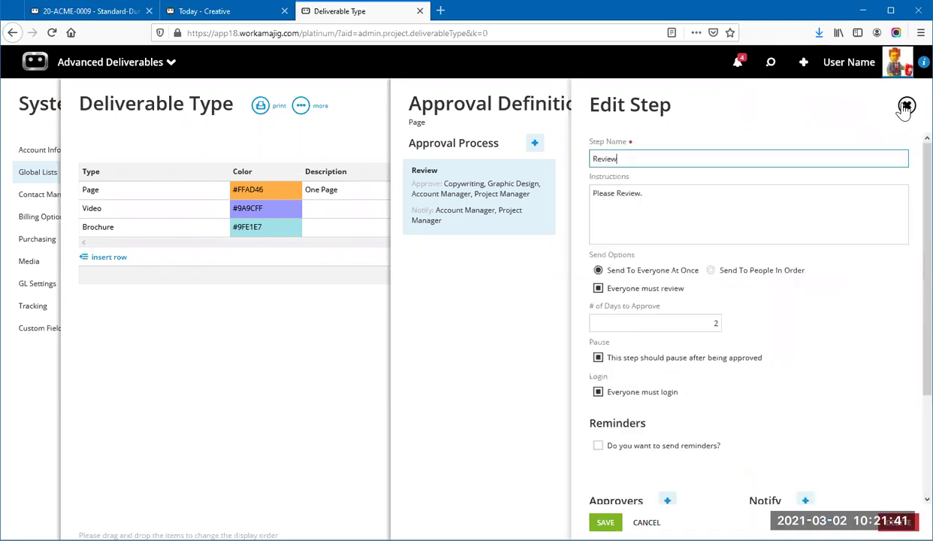
pyautogui.click(905, 105)
pyautogui.click(847, 63)
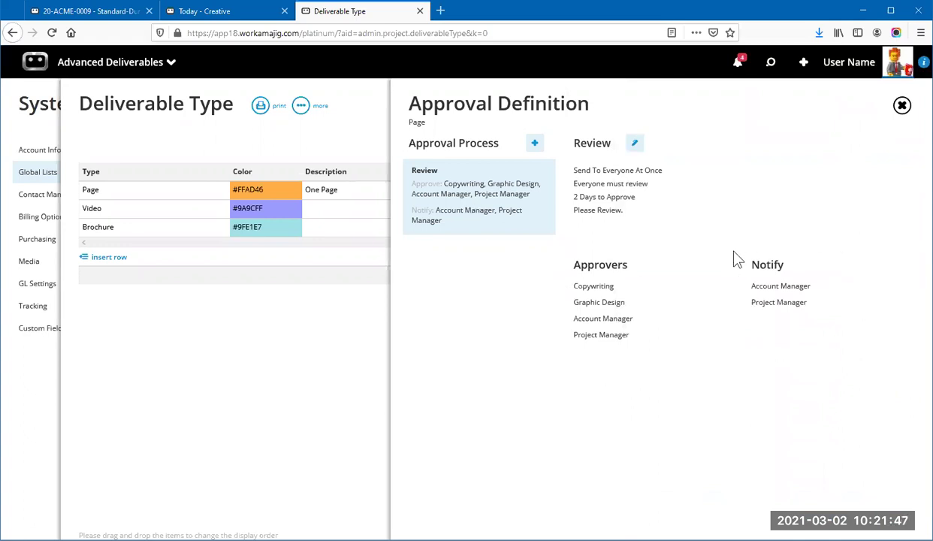
# Check the approval processes of the Video and Brochure deliverable types
pyautogui.click(205, 312)
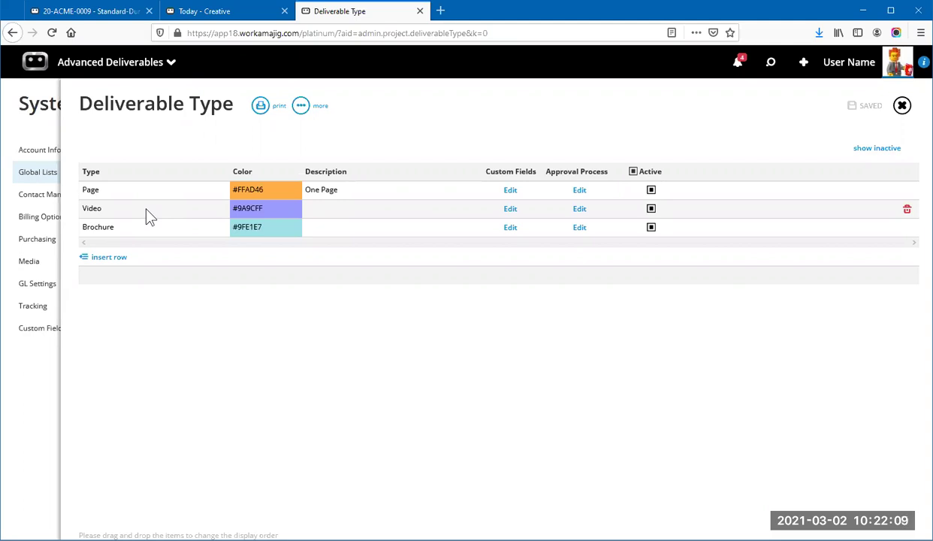
pyautogui.click(580, 211)
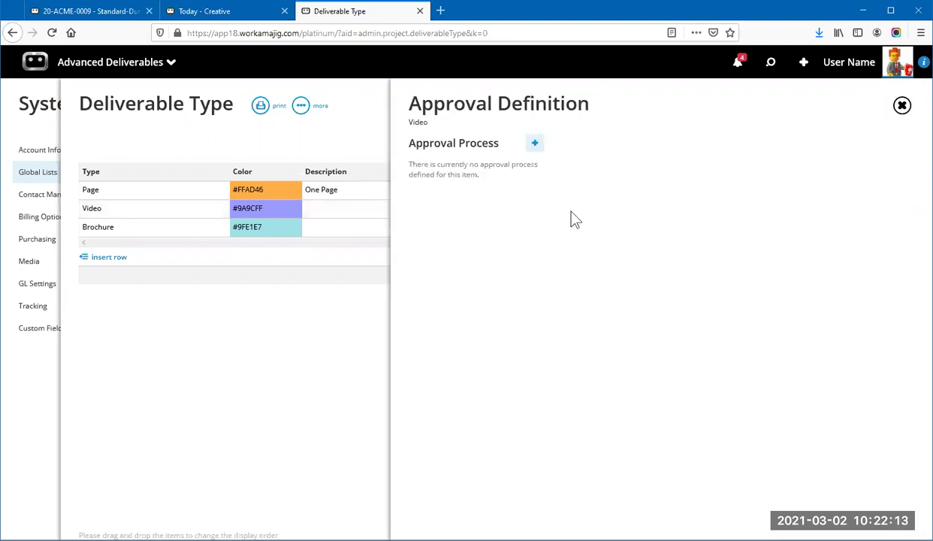
pyautogui.click(312, 419)
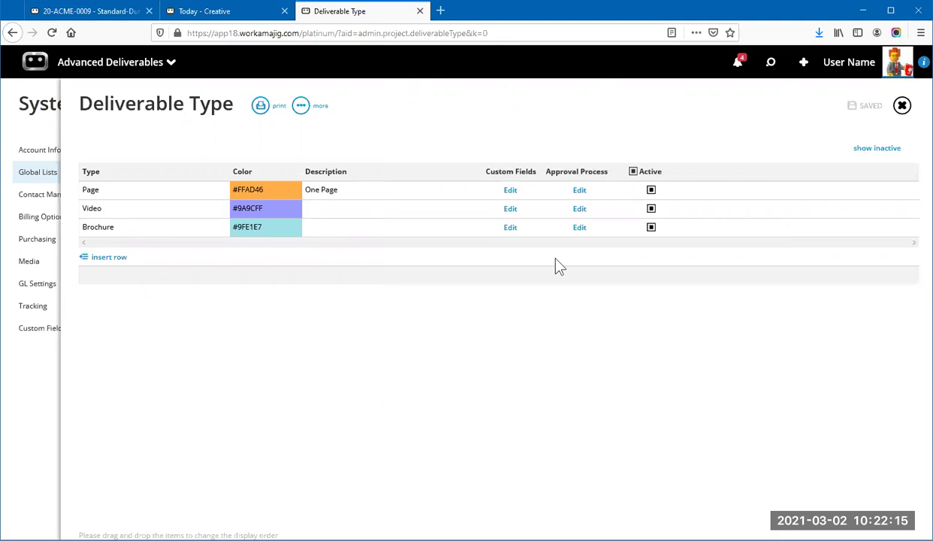
pyautogui.click(580, 227)
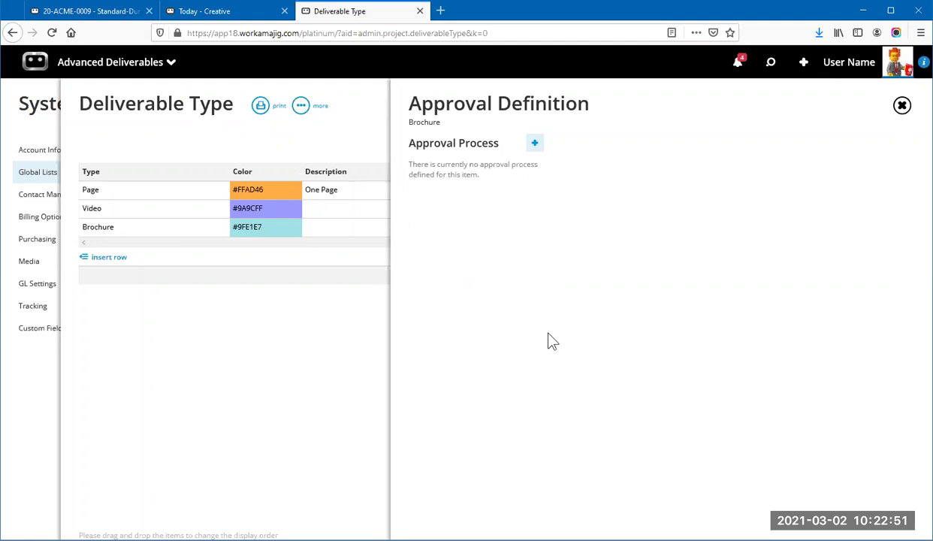
pyautogui.click(292, 348)
# Reopen the Page type's Review step for editing and select Send To People In Order
pyautogui.click(581, 194)
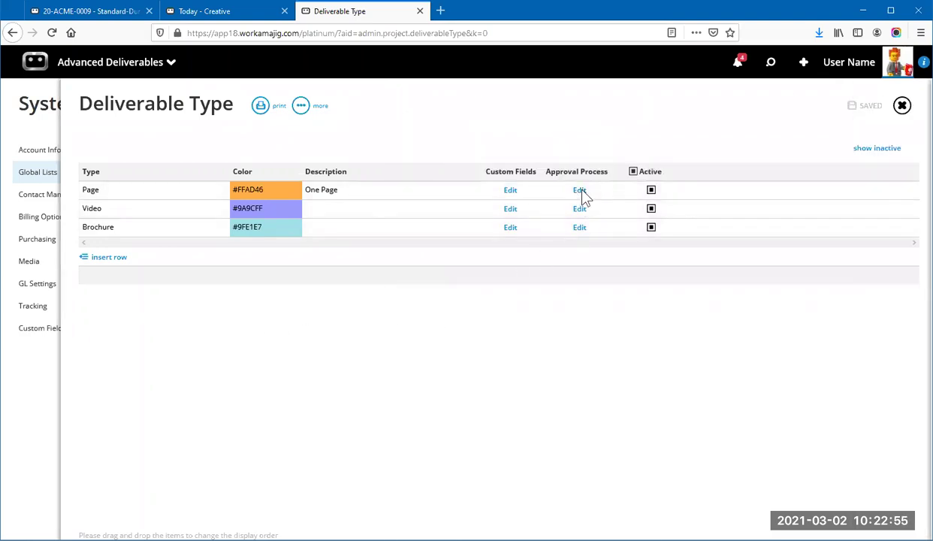
pyautogui.click(637, 145)
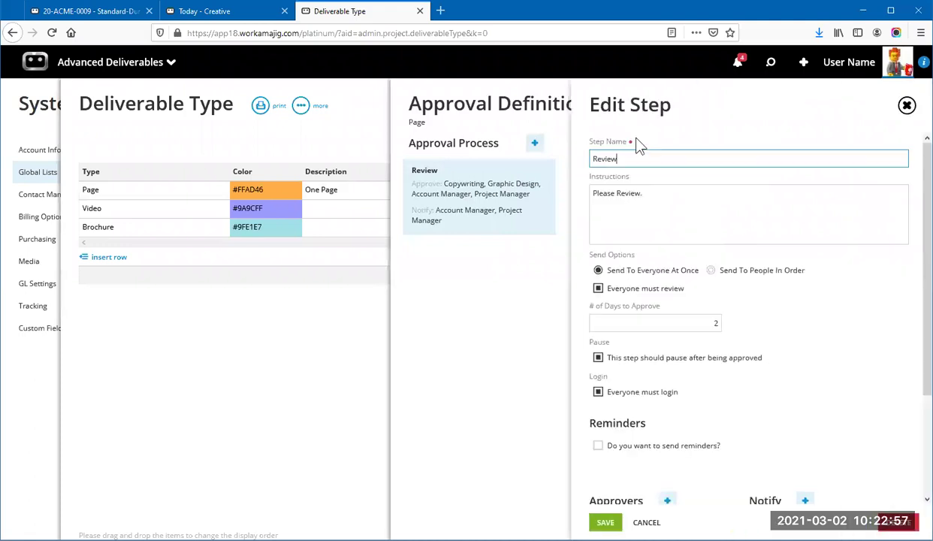
pyautogui.scroll(-3, 751, 383)
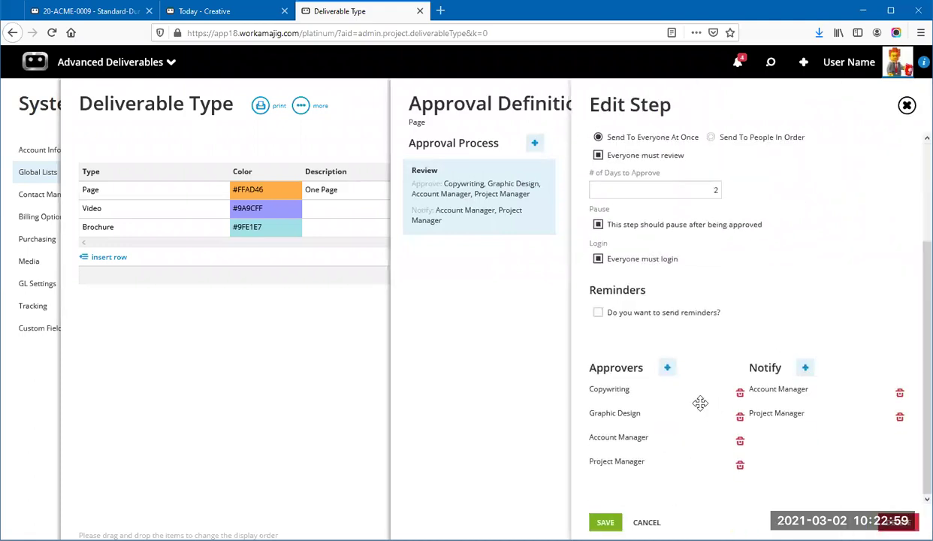
pyautogui.click(711, 138)
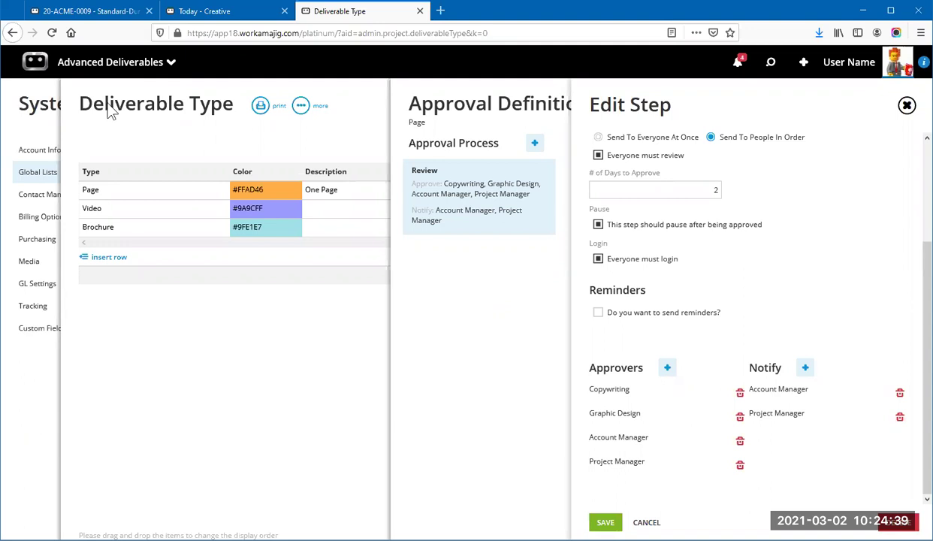
# Return to the 20-ACME-0009 project's Deliverables board from Page 1's cancelled review and refresh the board
pyautogui.click(112, 17)
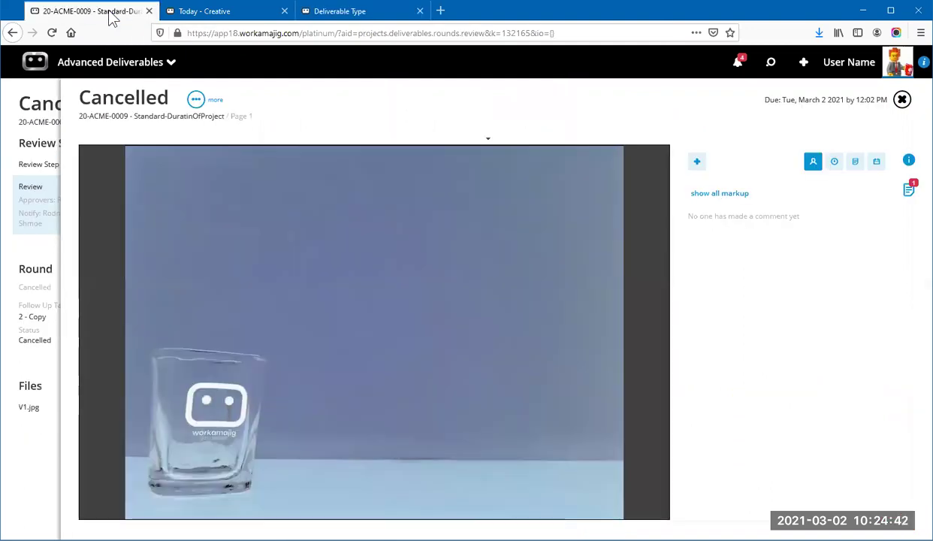
pyautogui.click(904, 100)
pyautogui.click(899, 105)
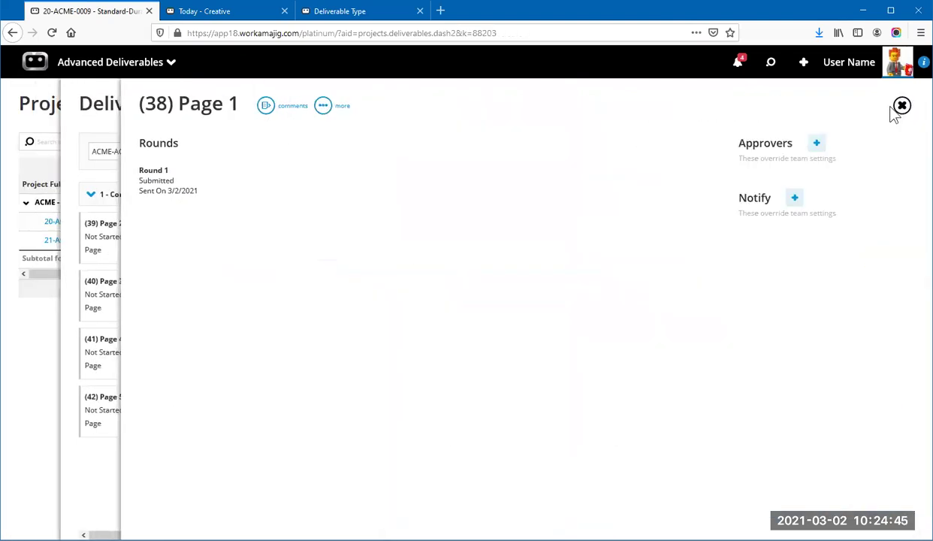
pyautogui.click(904, 107)
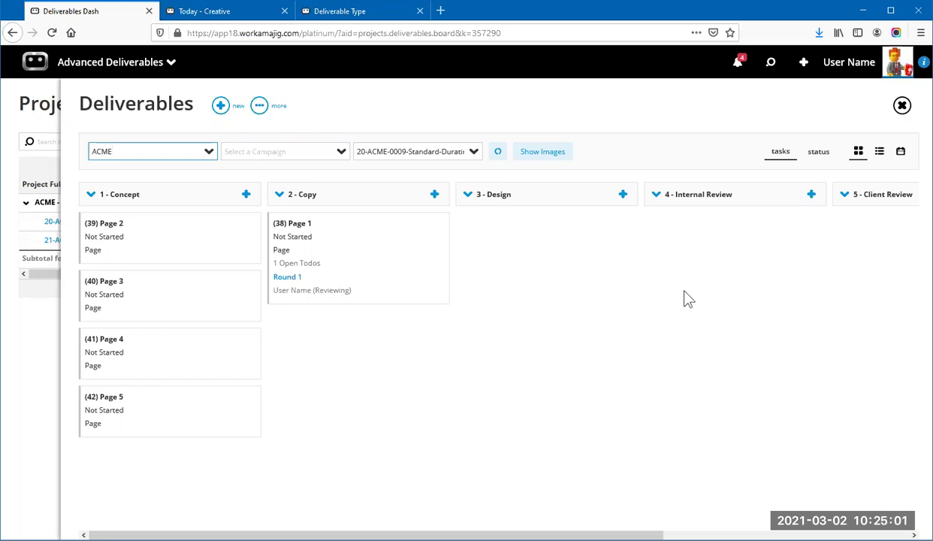
pyautogui.click(497, 157)
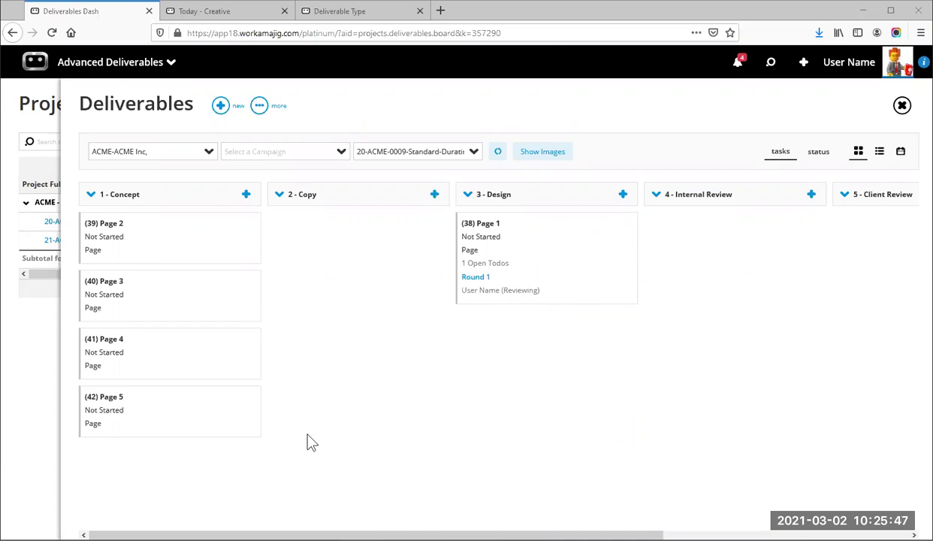
# Move the Page 4 deliverable to the 2 - Copy column and Page 5 to 4 - Internal Review
pyautogui.moveTo(188, 354); pyautogui.dragTo(340, 259)
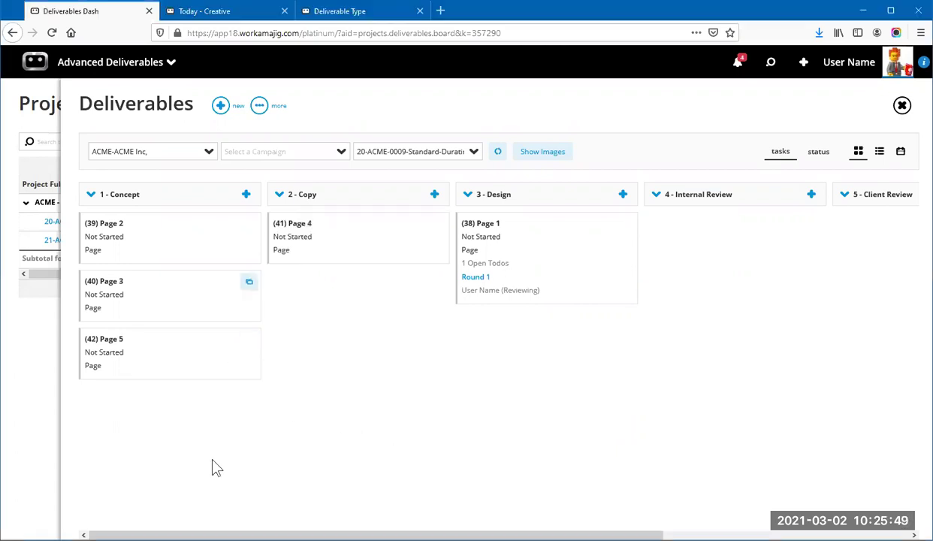
pyautogui.moveTo(189, 353); pyautogui.dragTo(735, 379)
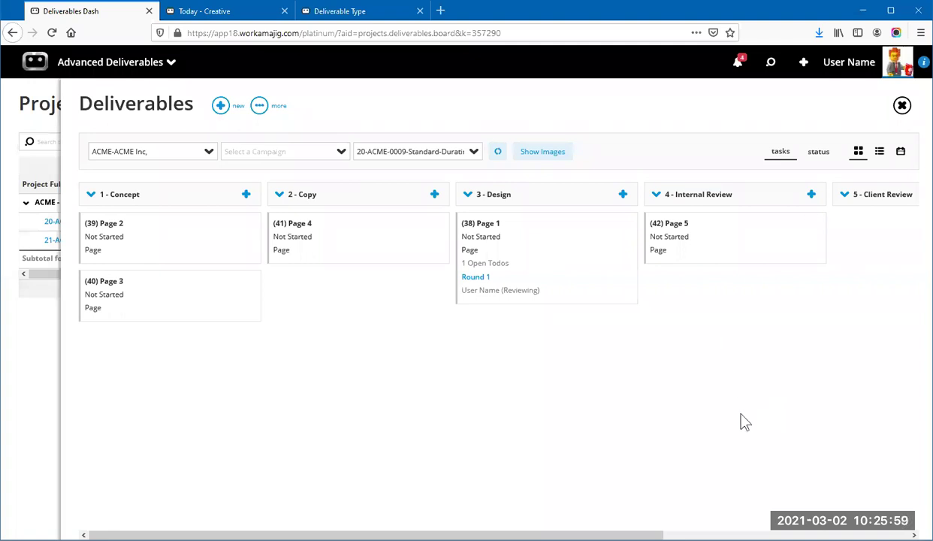
# Show the deliverables as a list and inspect Page 1's Round 1 before returning to the list
pyautogui.click(880, 153)
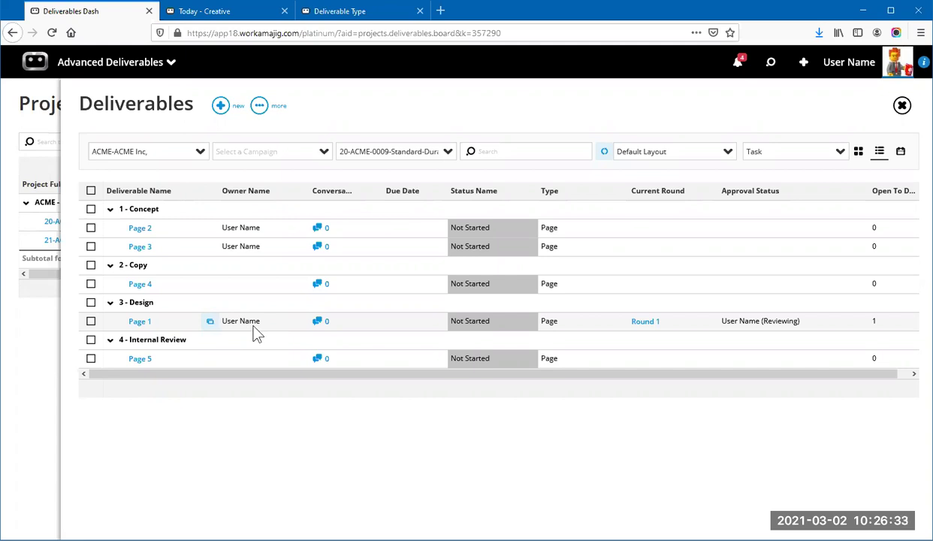
pyautogui.click(651, 329)
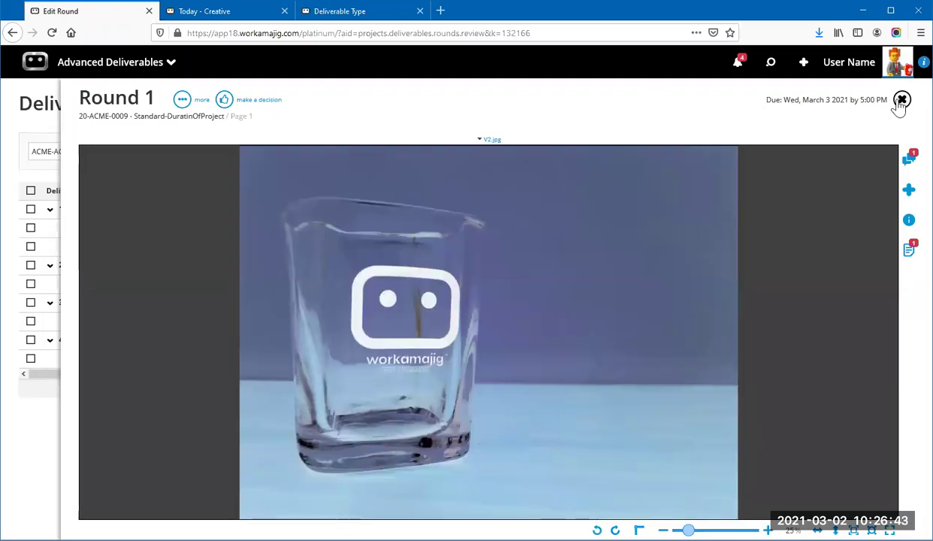
pyautogui.click(901, 101)
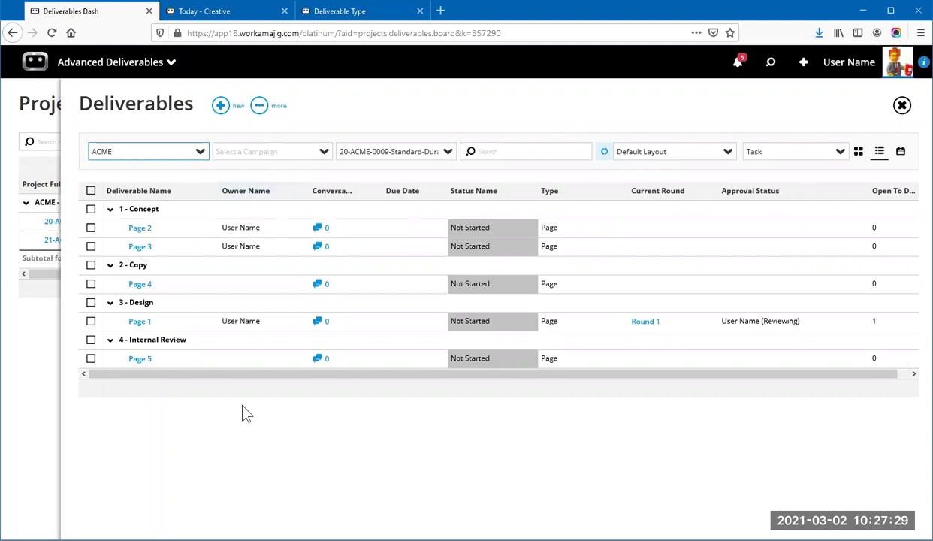
# Check the campaigns available for filtering ACME's deliverables without choosing one
pyautogui.click(323, 152)
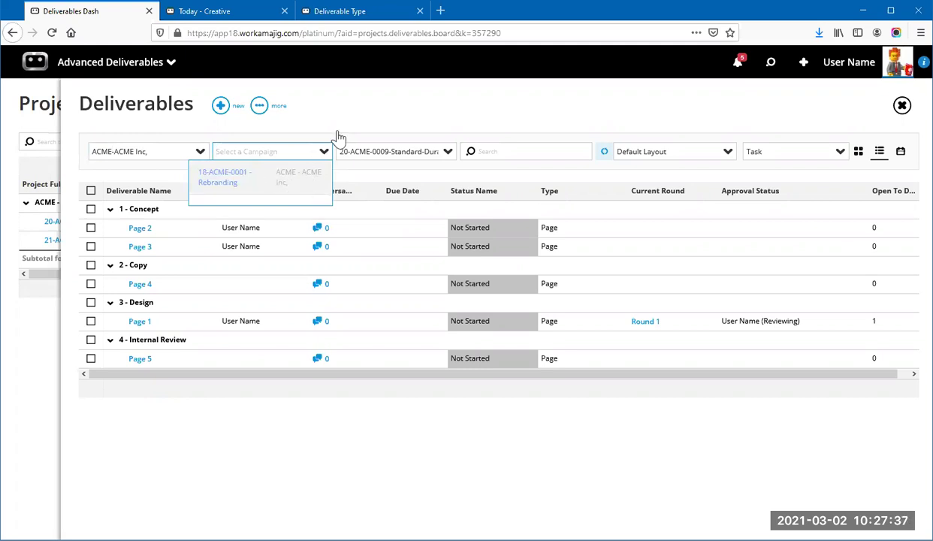
pyautogui.click(375, 113)
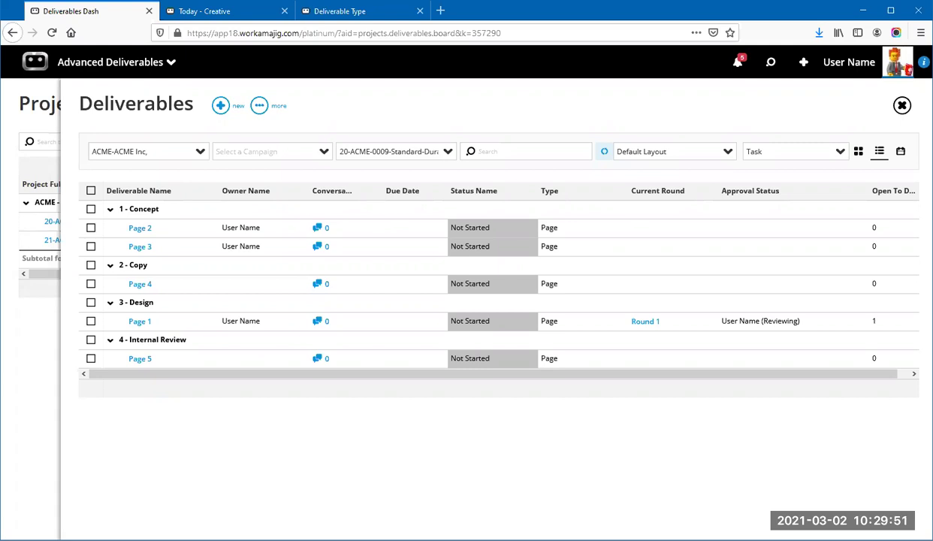
# Discard the unsaved changes to the Page type's Review step, close its approval definition, and return to the Deliverables list
pyautogui.click(372, 15)
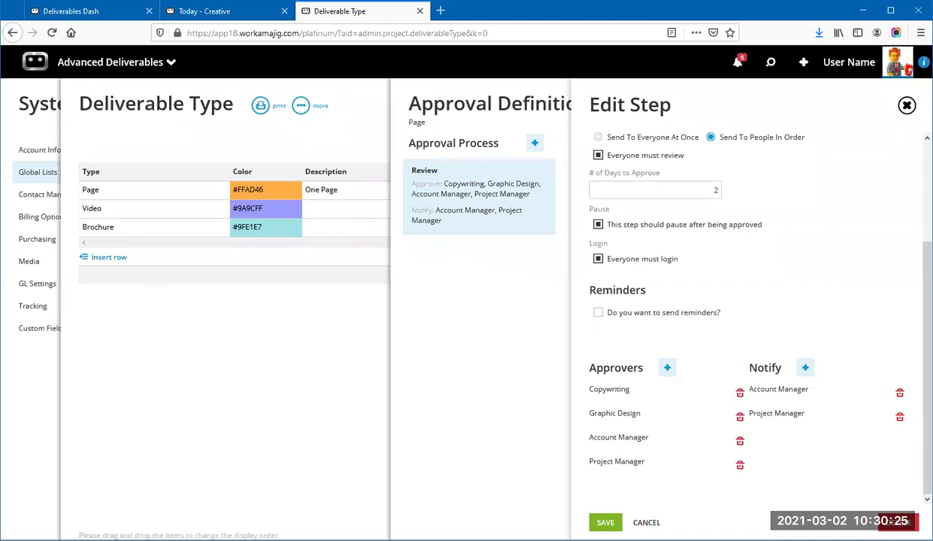
pyautogui.click(907, 106)
pyautogui.click(845, 63)
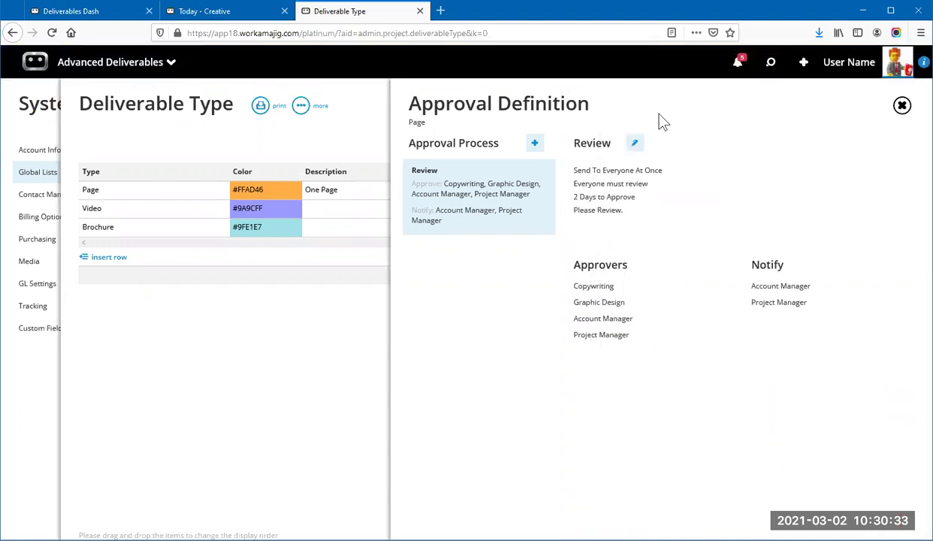
pyautogui.click(904, 106)
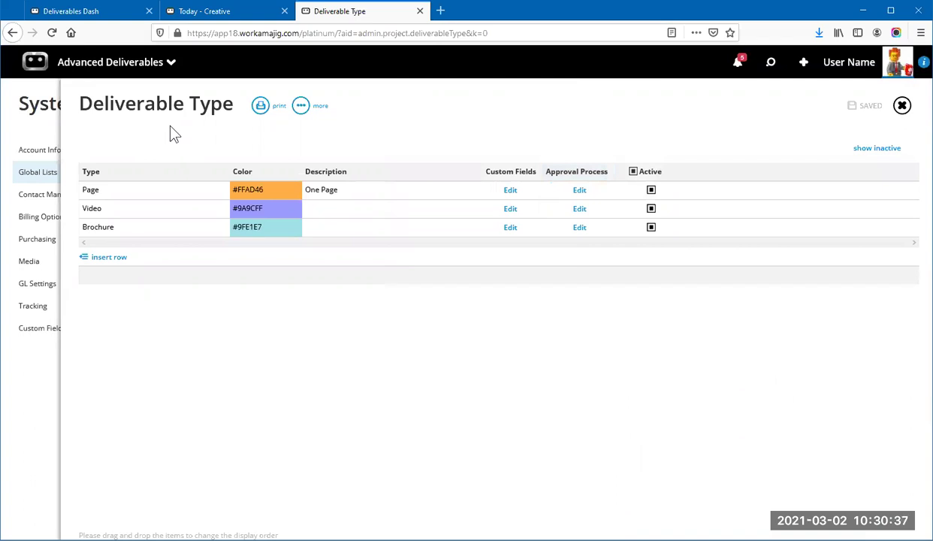
pyautogui.click(98, 16)
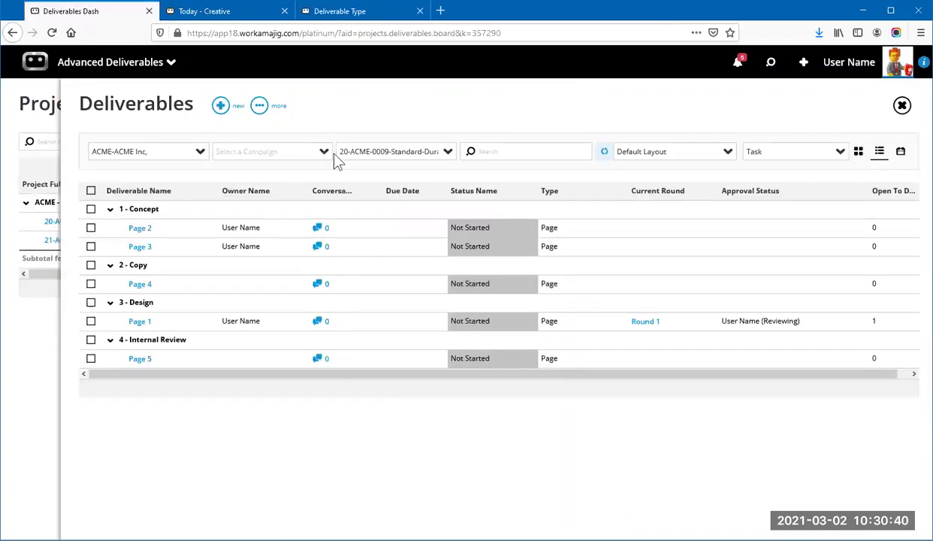
# Begin adding several deliverables at once to 20-ACME-0009, naming them 1, 2, 3, 4 and 5 on separate lines
pyautogui.click(221, 106)
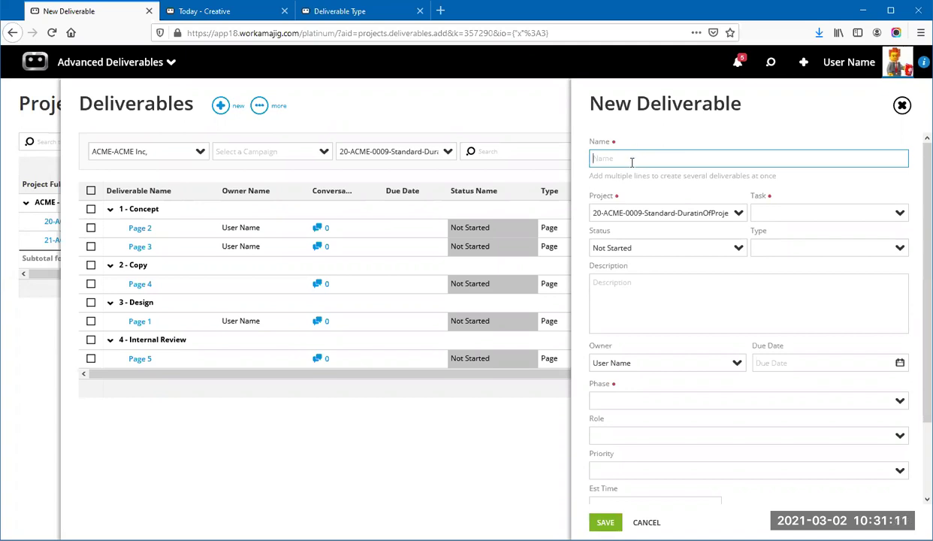
pyautogui.write('1')
pyautogui.press('Return')
pyautogui.write('2')
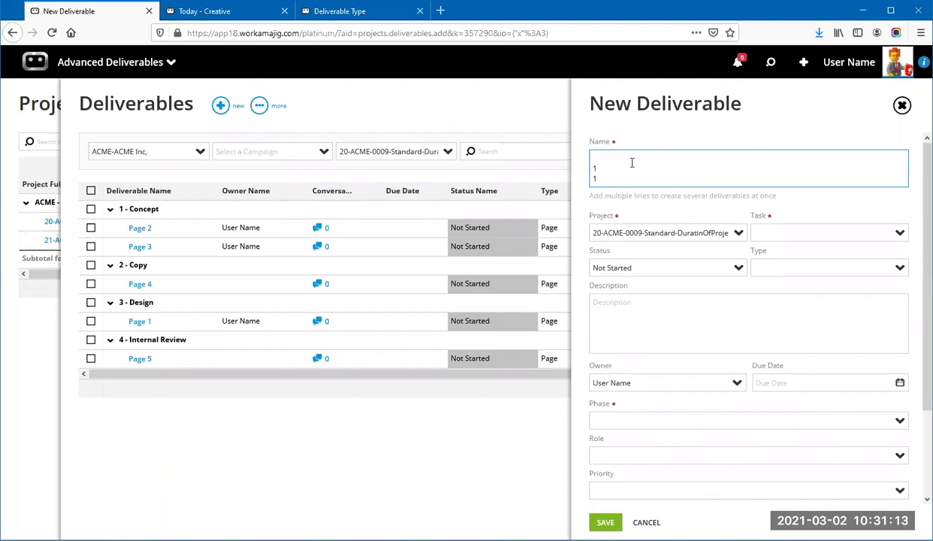
pyautogui.press('Return')
pyautogui.write('3')
pyautogui.press('Return')
pyautogui.write('4')
pyautogui.press('Return')
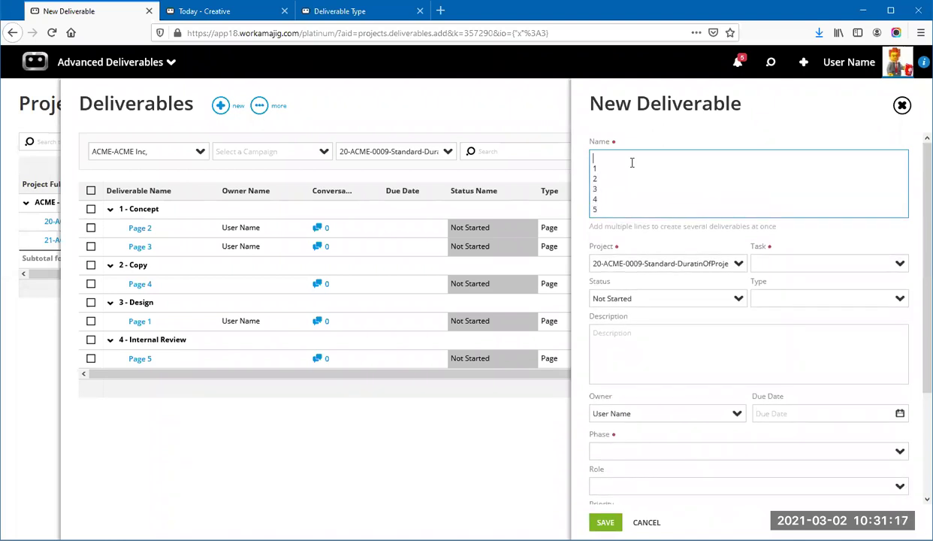
pyautogui.write('5')
pyautogui.click(635, 153)
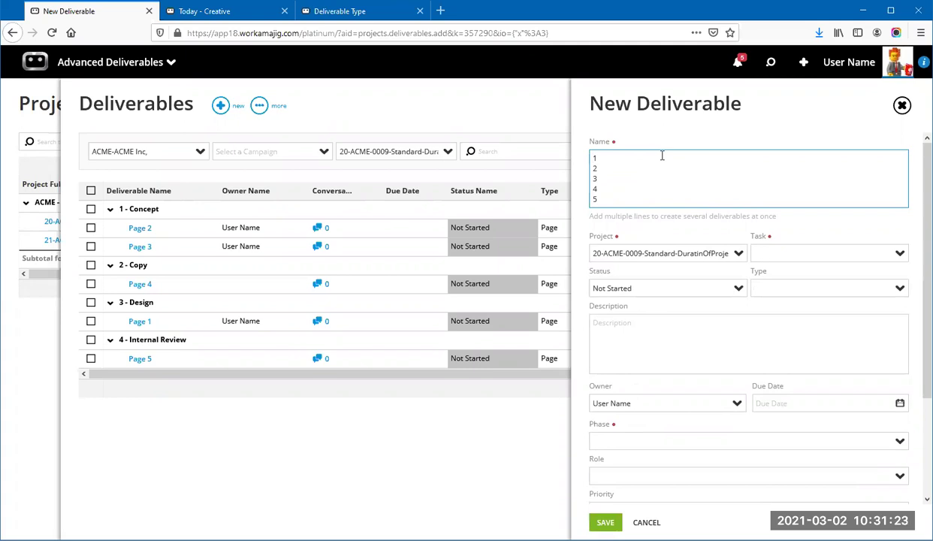
# Look through the task choices for the new deliverables and set their type to Brochure
pyautogui.click(899, 255)
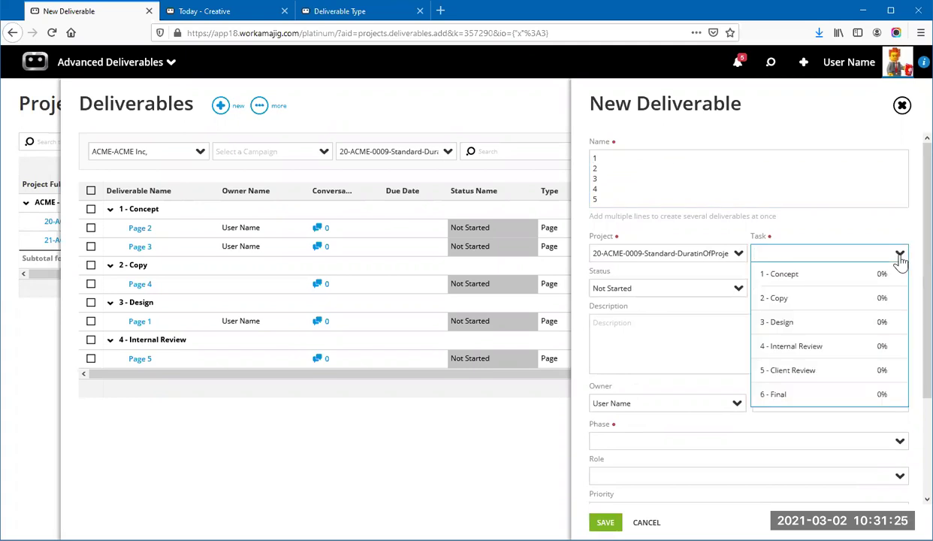
pyautogui.click(896, 252)
pyautogui.click(900, 291)
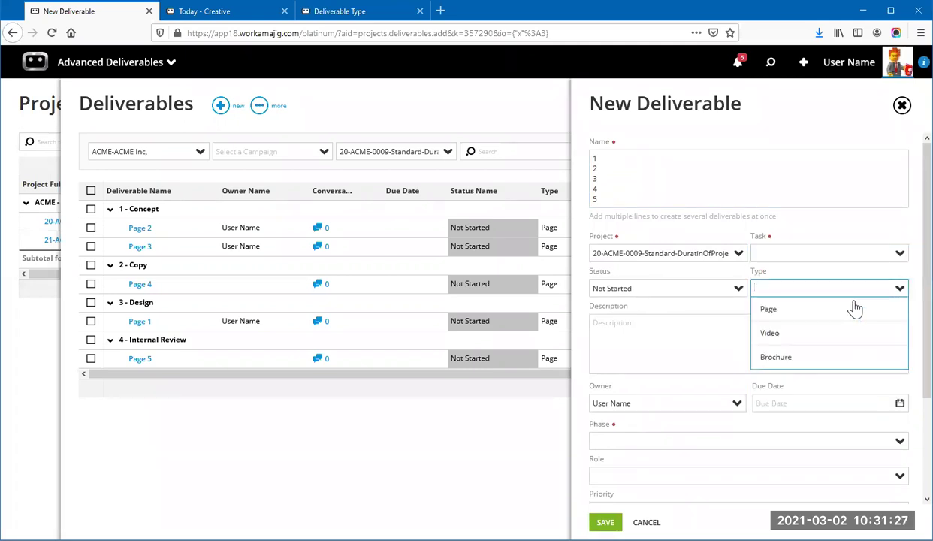
pyautogui.click(828, 360)
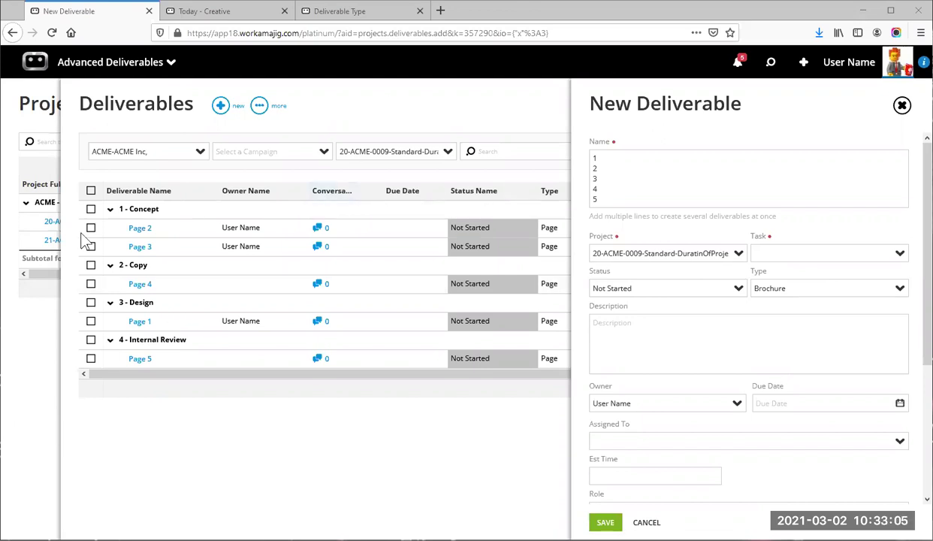
# Check the open deliverables on the assigned tasks in the Today - Creatives view
pyautogui.click(233, 12)
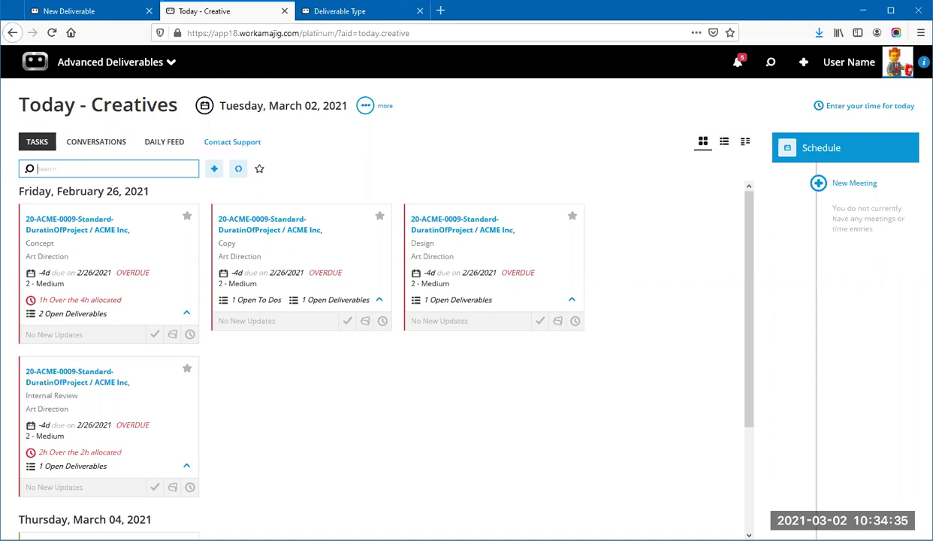
pyautogui.hotkey('alt', 'Tab')
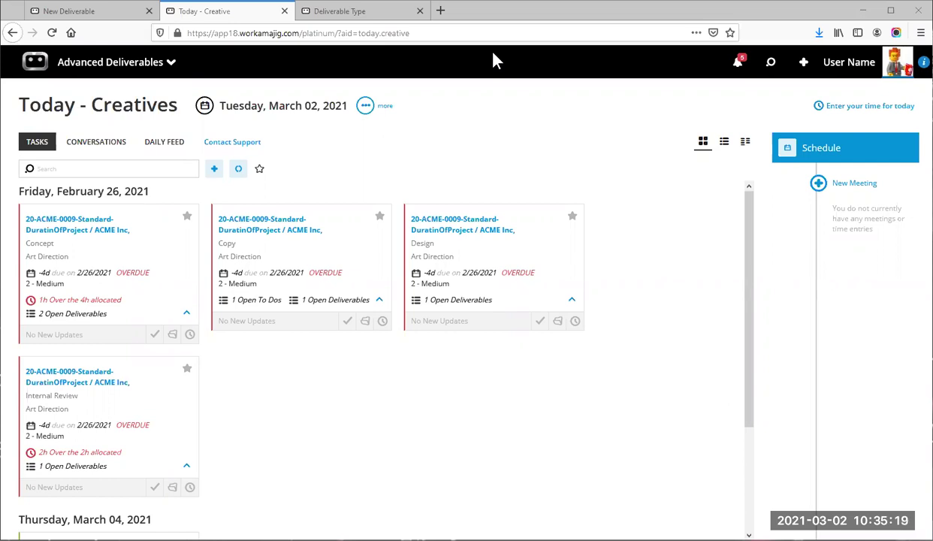
# Open the Workamajig support site in a new browser tab and go to its Past Webinars article
pyautogui.click(442, 16)
pyautogui.write('support.workamajig.com/')
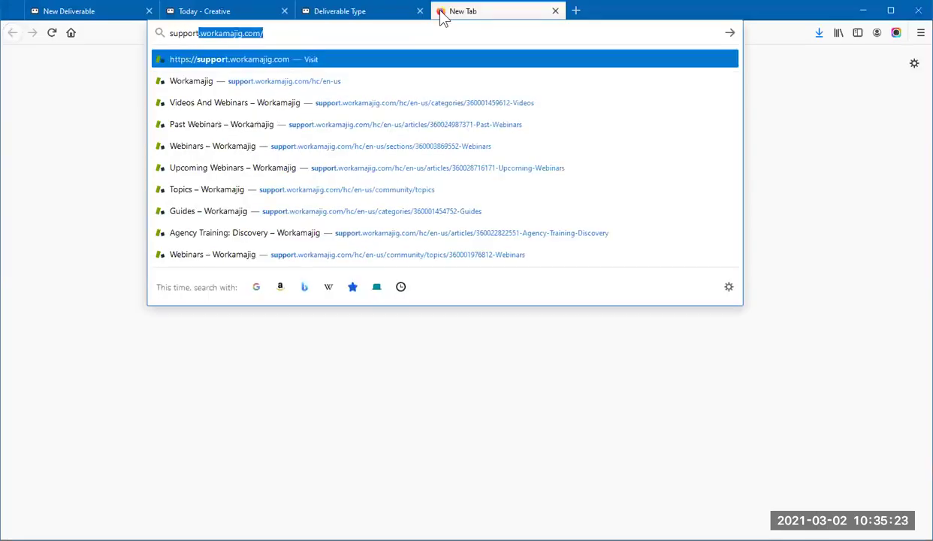
pyautogui.press('Down')
pyautogui.press('Return')
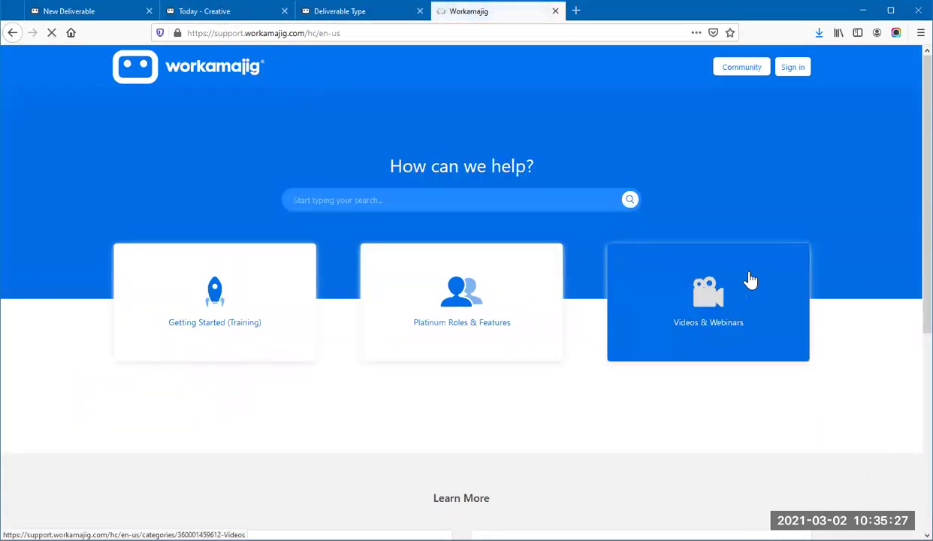
pyautogui.click(707, 350)
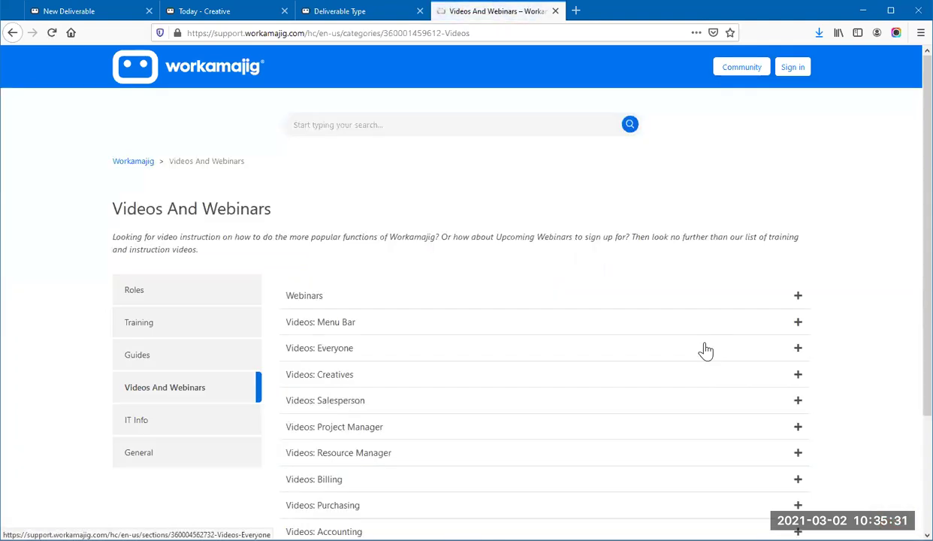
pyautogui.click(328, 297)
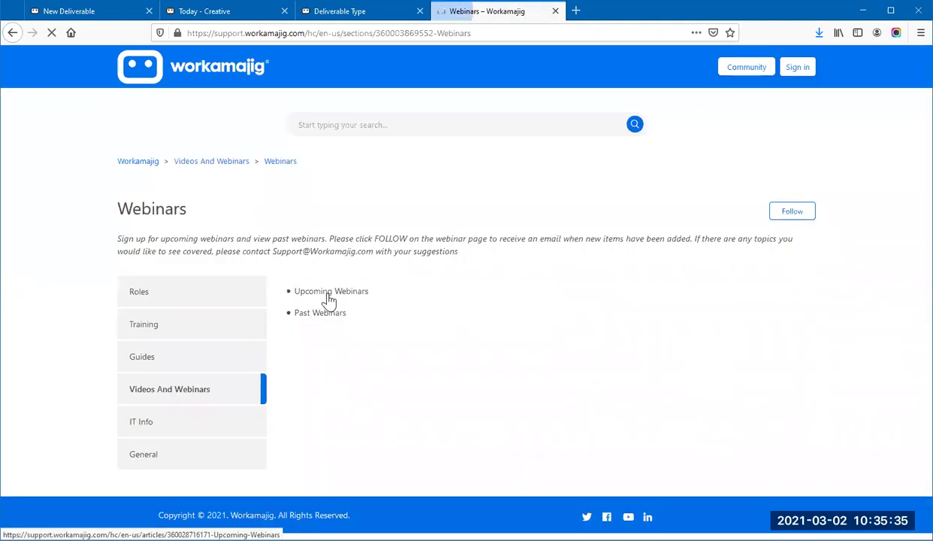
pyautogui.click(328, 315)
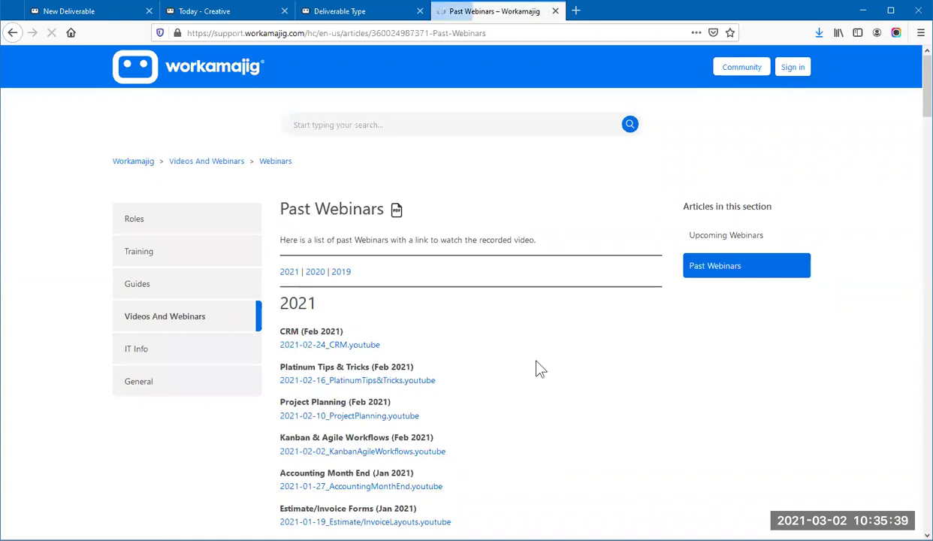
# Look through the past webinars and search the page for "del" to locate the Advanced Deliverables recording
pyautogui.scroll(-10, 537, 362)
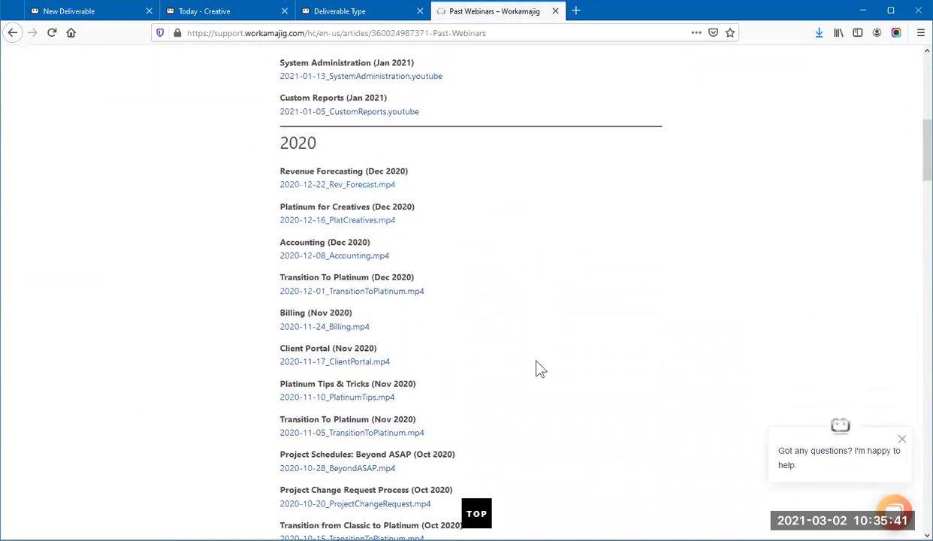
pyautogui.scroll(10, 537, 361)
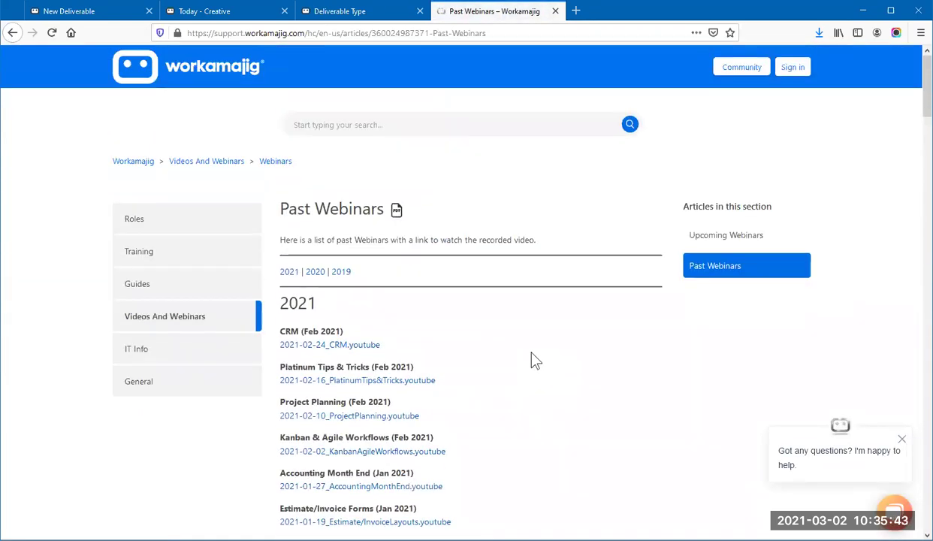
pyautogui.hotkey('ctrl', 'f')
pyautogui.write('del')
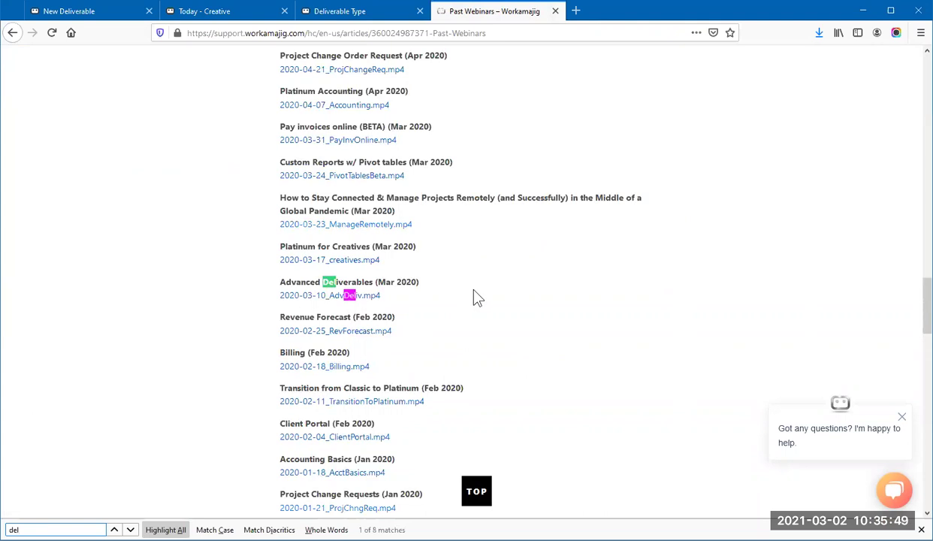
pyautogui.scroll(20, 477, 296)
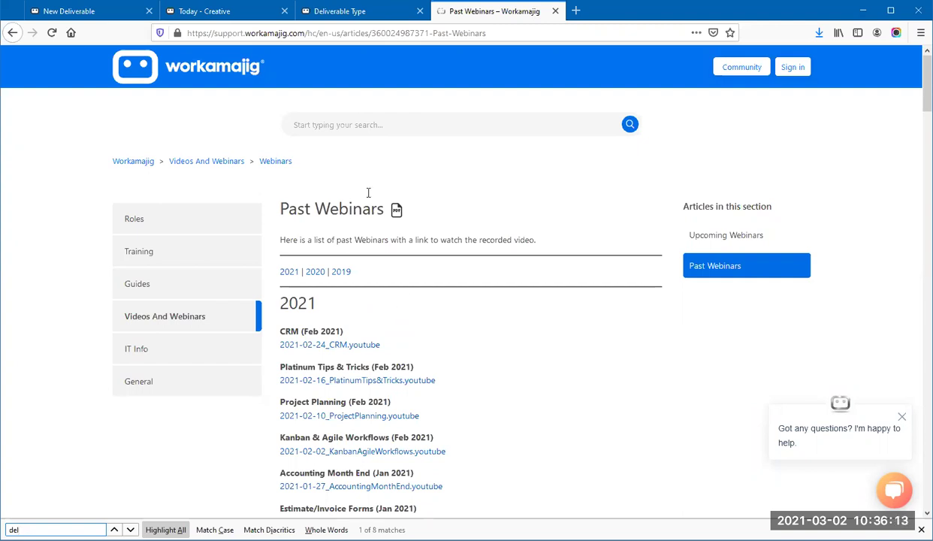
# Return to the unsaved new deliverables form and leave it for the Projects list without saving
pyautogui.click(99, 15)
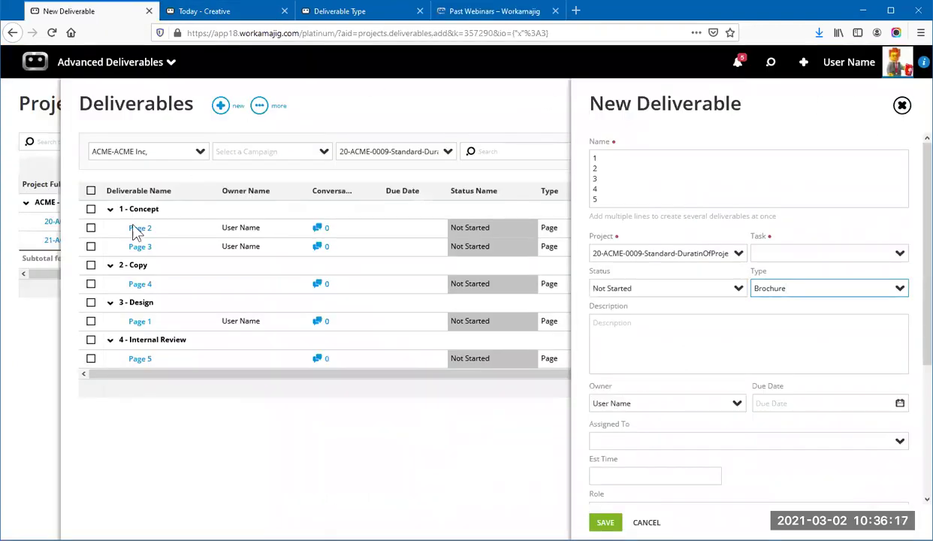
pyautogui.click(37, 357)
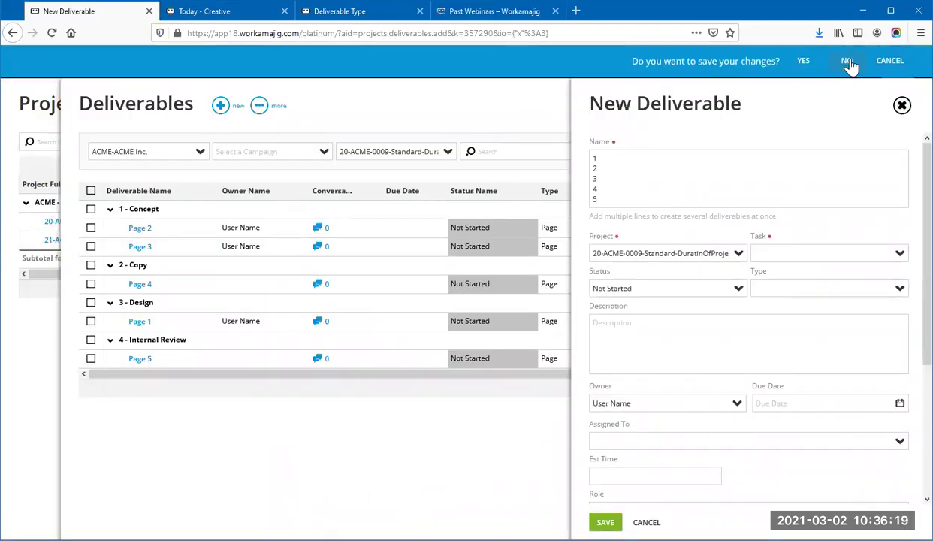
pyautogui.click(847, 63)
# Override the company settings for the Creative/Production group in project 21-ACME-0015's dashboard settings and go to its Deliverables options
pyautogui.click(135, 240)
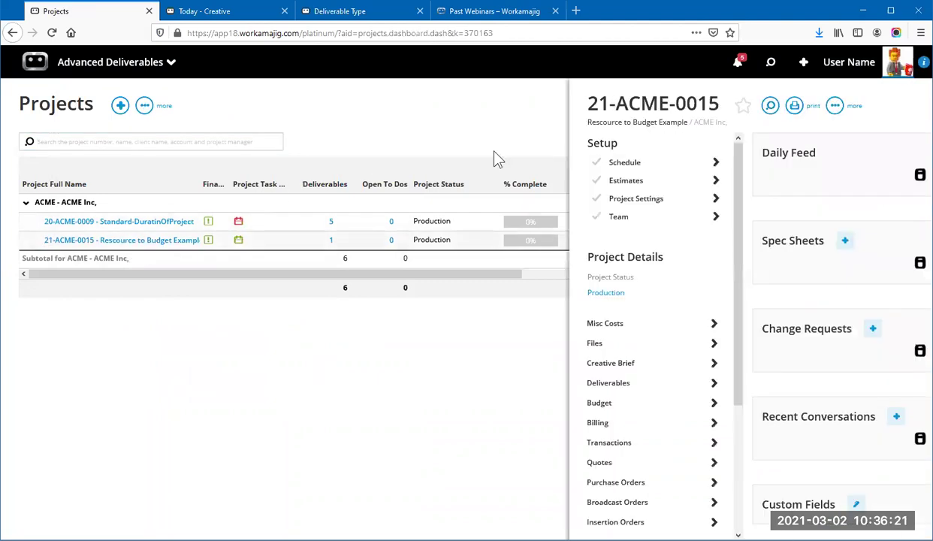
pyautogui.click(656, 105)
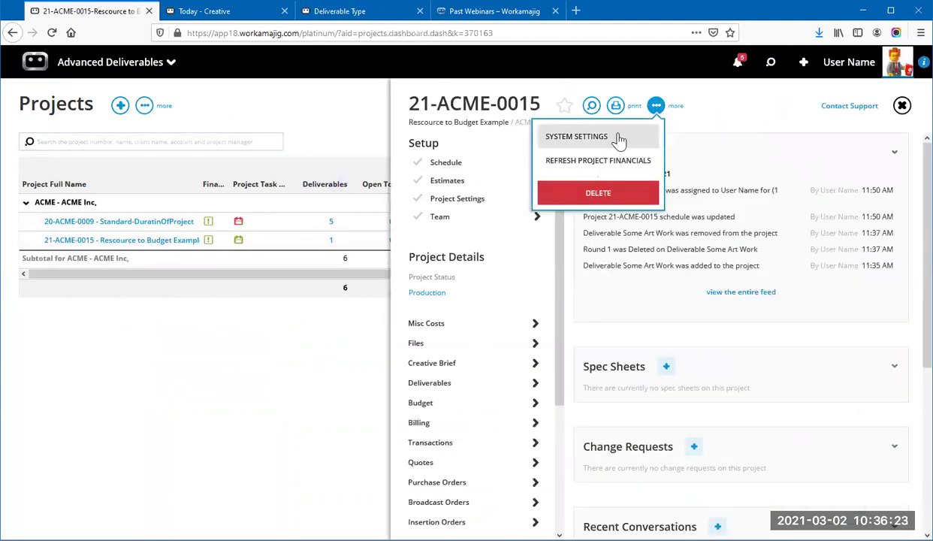
pyautogui.click(622, 139)
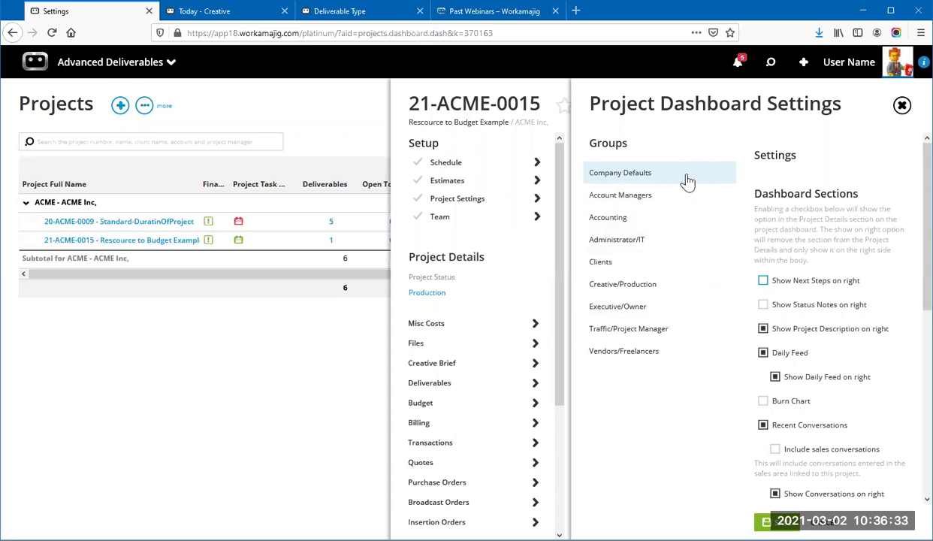
pyautogui.click(665, 286)
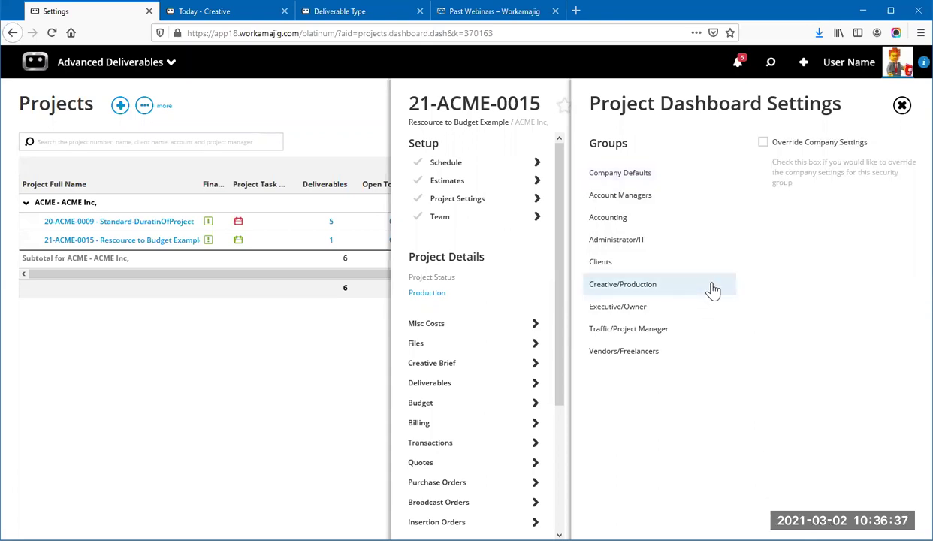
pyautogui.click(763, 142)
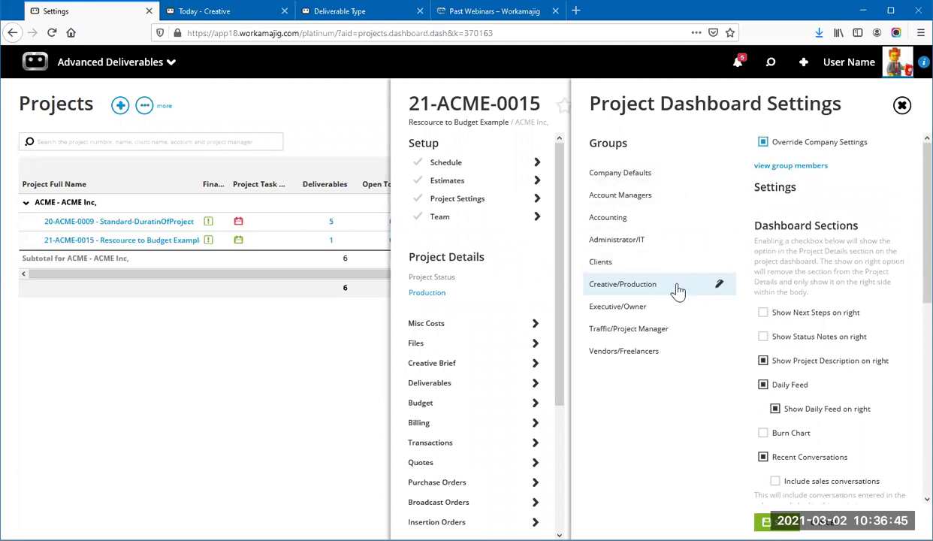
pyautogui.scroll(-8, 829, 369)
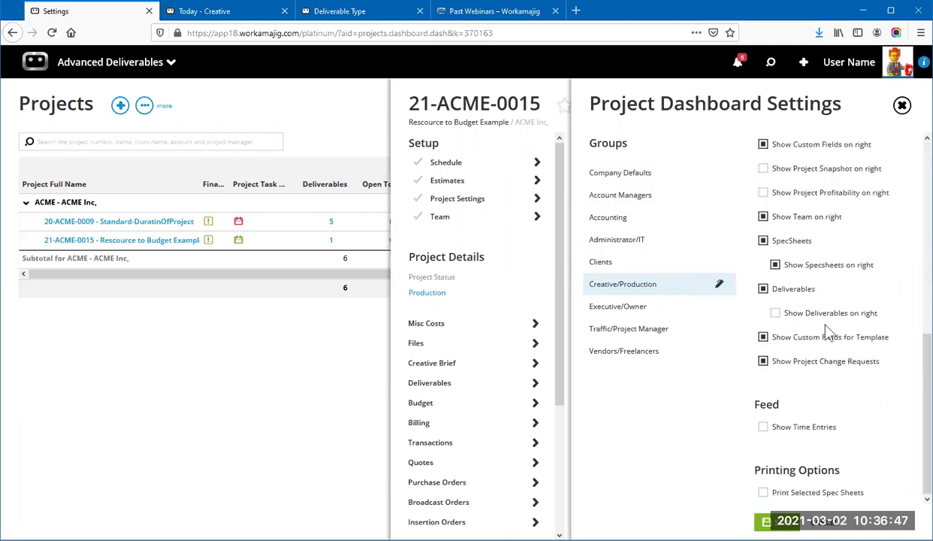